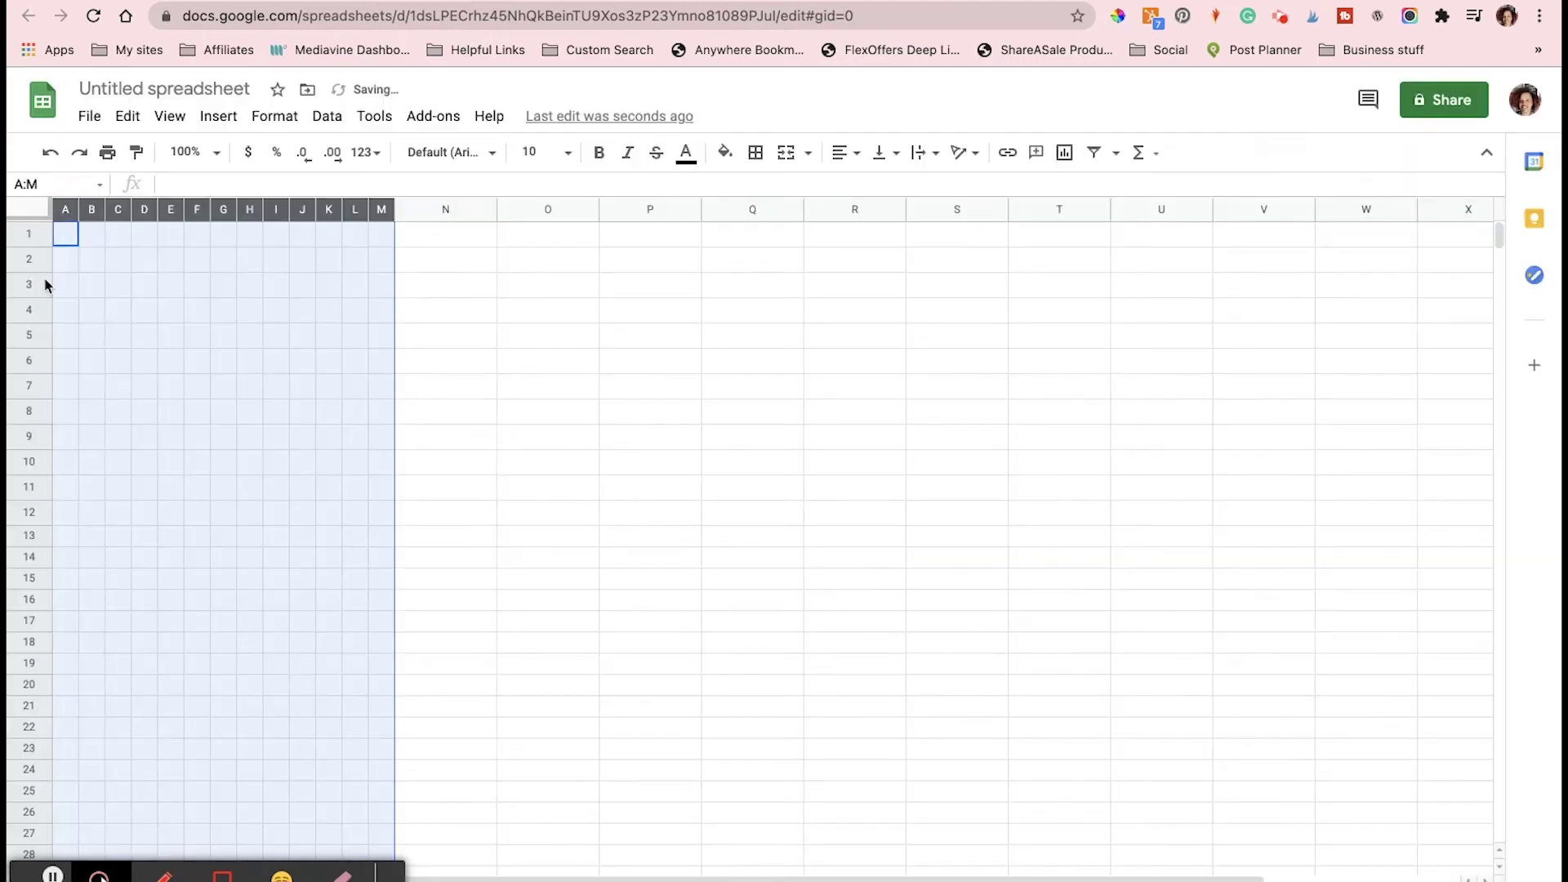
Delete columns N through Z and rows 14 through 165 from the sheet
right_click(1086, 210)
click(1176, 349)
drag(38, 557, 37, 853)
right_click(159, 678)
click(253, 412)
scroll(340, 589, up, 20)
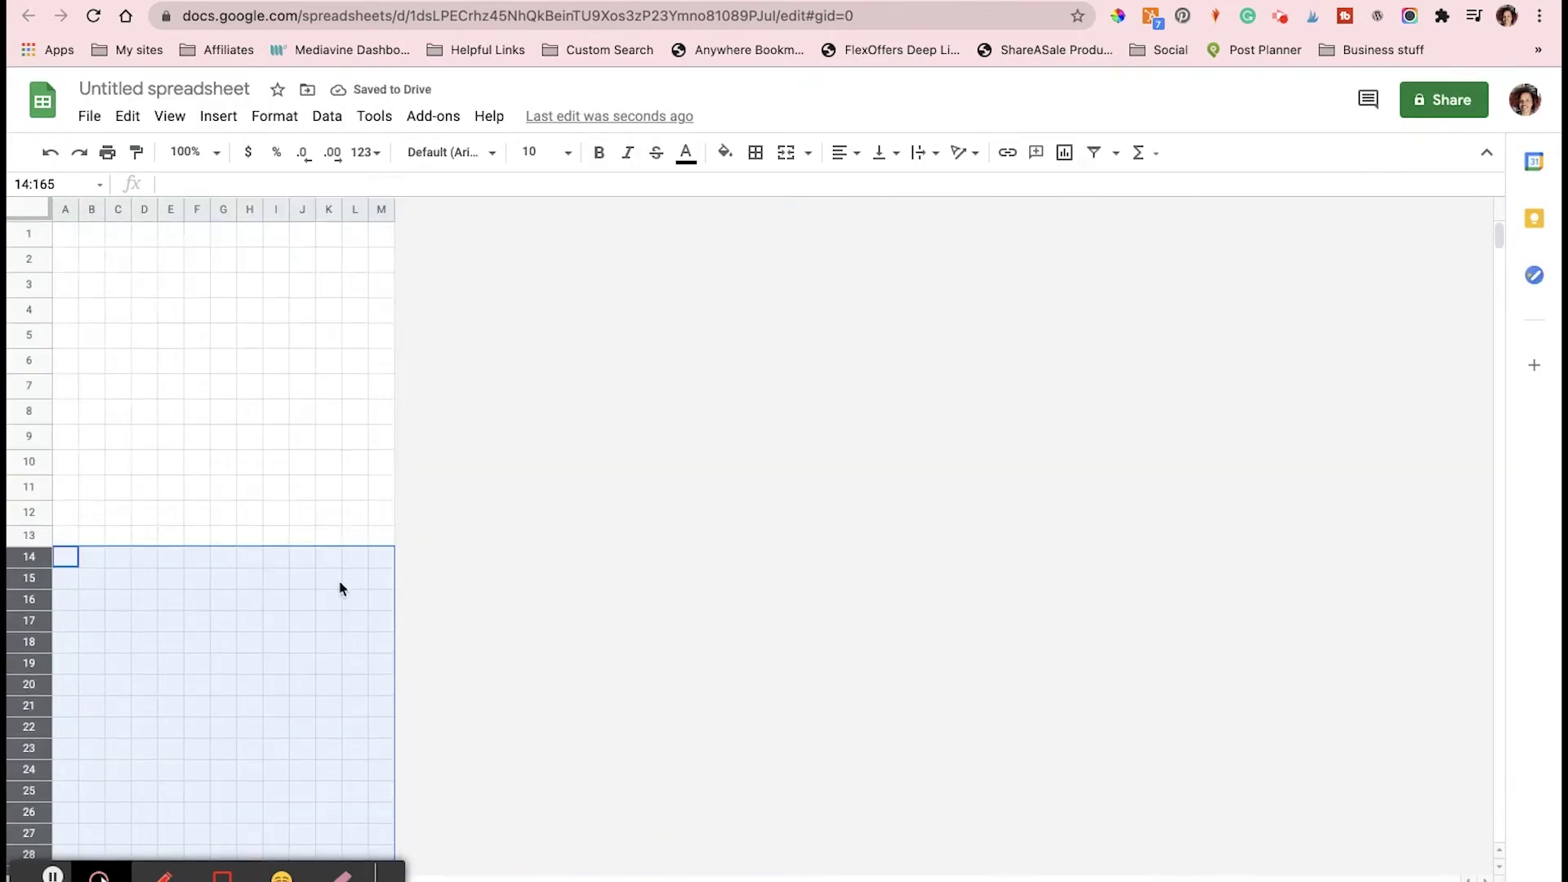
Delete all remaining rows from row 14 to the end, leaving a 13-by-13 grid
click(28, 557)
scroll(159, 621, down, 20)
shift+click(29, 804)
right_click(147, 694)
click(253, 413)
Set the sheet's zoom level to 150% and then to 200%
click(217, 154)
click(194, 351)
click(217, 153)
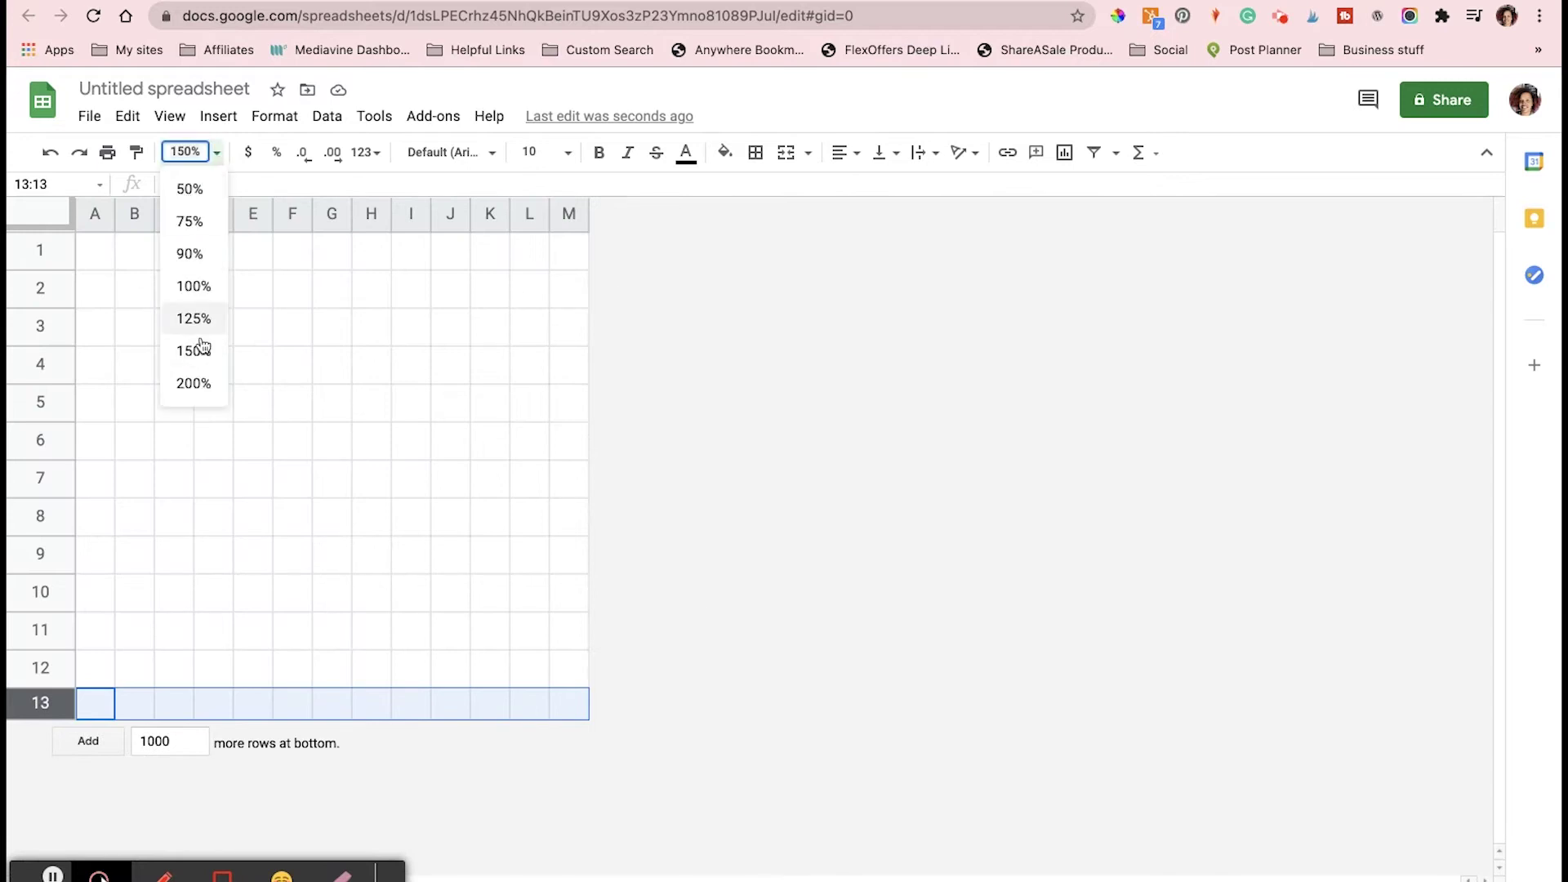
click(194, 383)
Enter a four-letter name diagonally from B2 to E5, one capital letter per cell
click(159, 305)
text(a)
key(BackSpace)
text(A)
click(211, 360)
text(R)
click(265, 404)
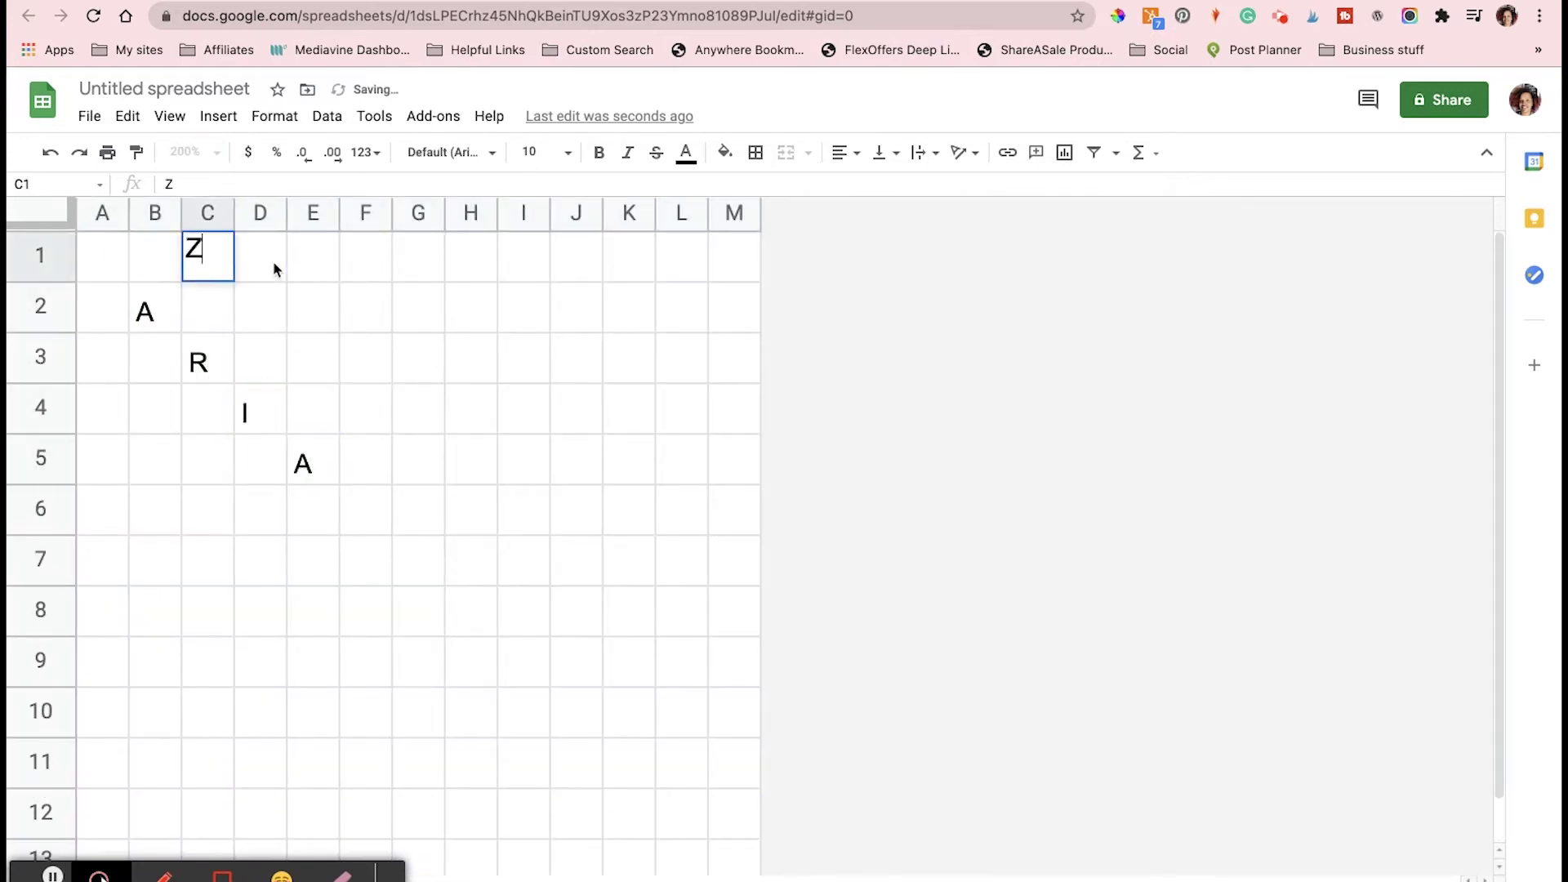
Enter a seven-letter name across row 1 from C1 to I1, one capital letter per cell
click(276, 269)
text(A)
click(320, 270)
text(R)
click(369, 269)
text(I)
click(420, 270)
text(Y)
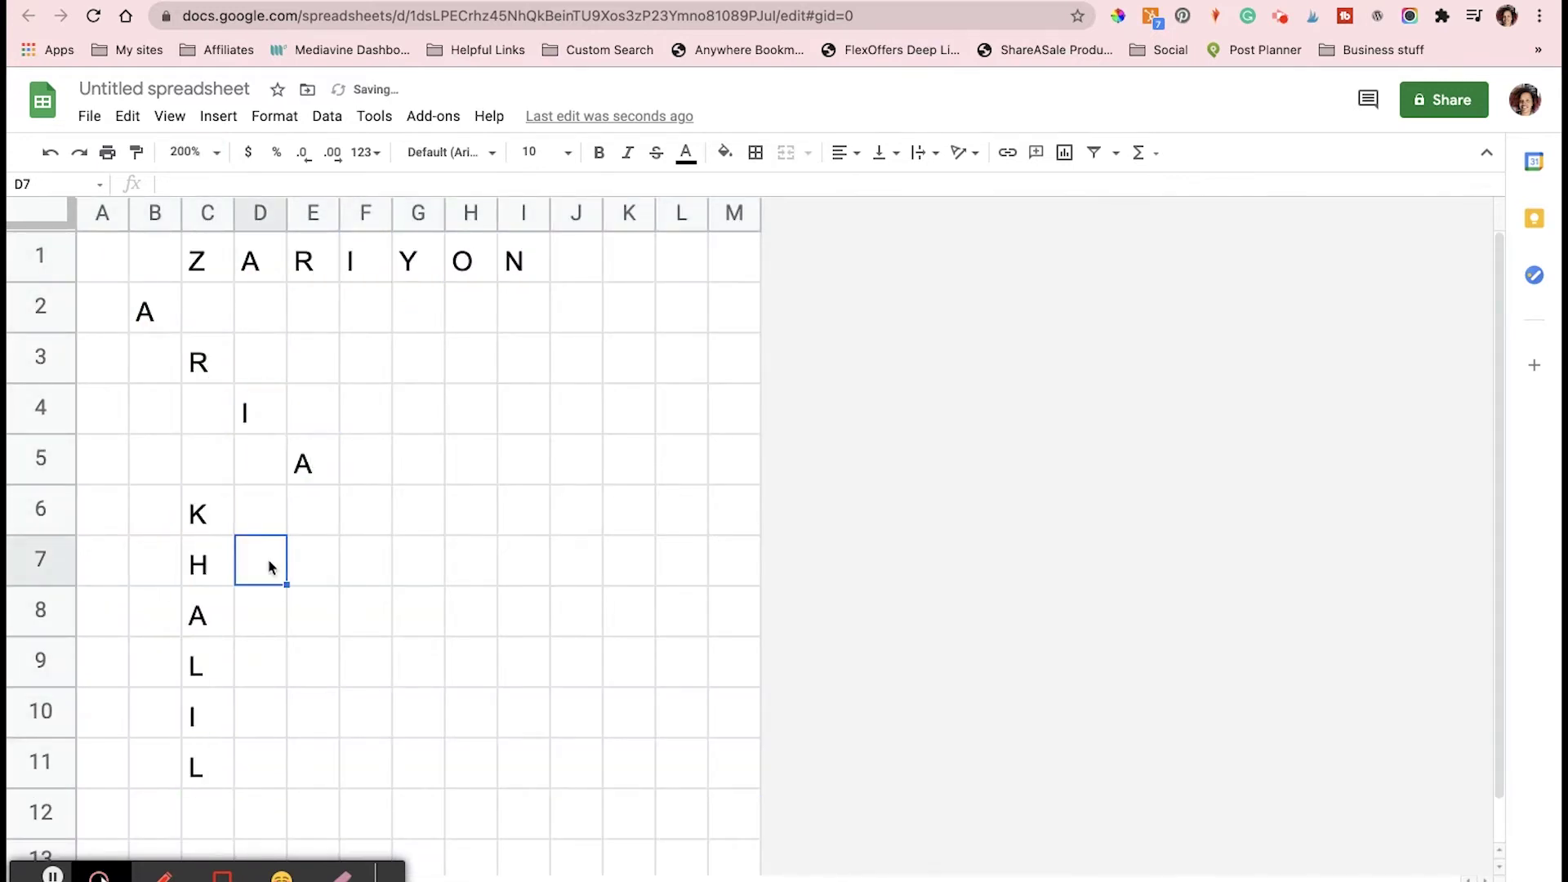
Enter a six-letter name across row 7 from E7 to J7, one capital letter per cell
click(315, 565)
text(D)
click(366, 563)
text(E)
click(420, 564)
text(M)
click(471, 564)
text(A)
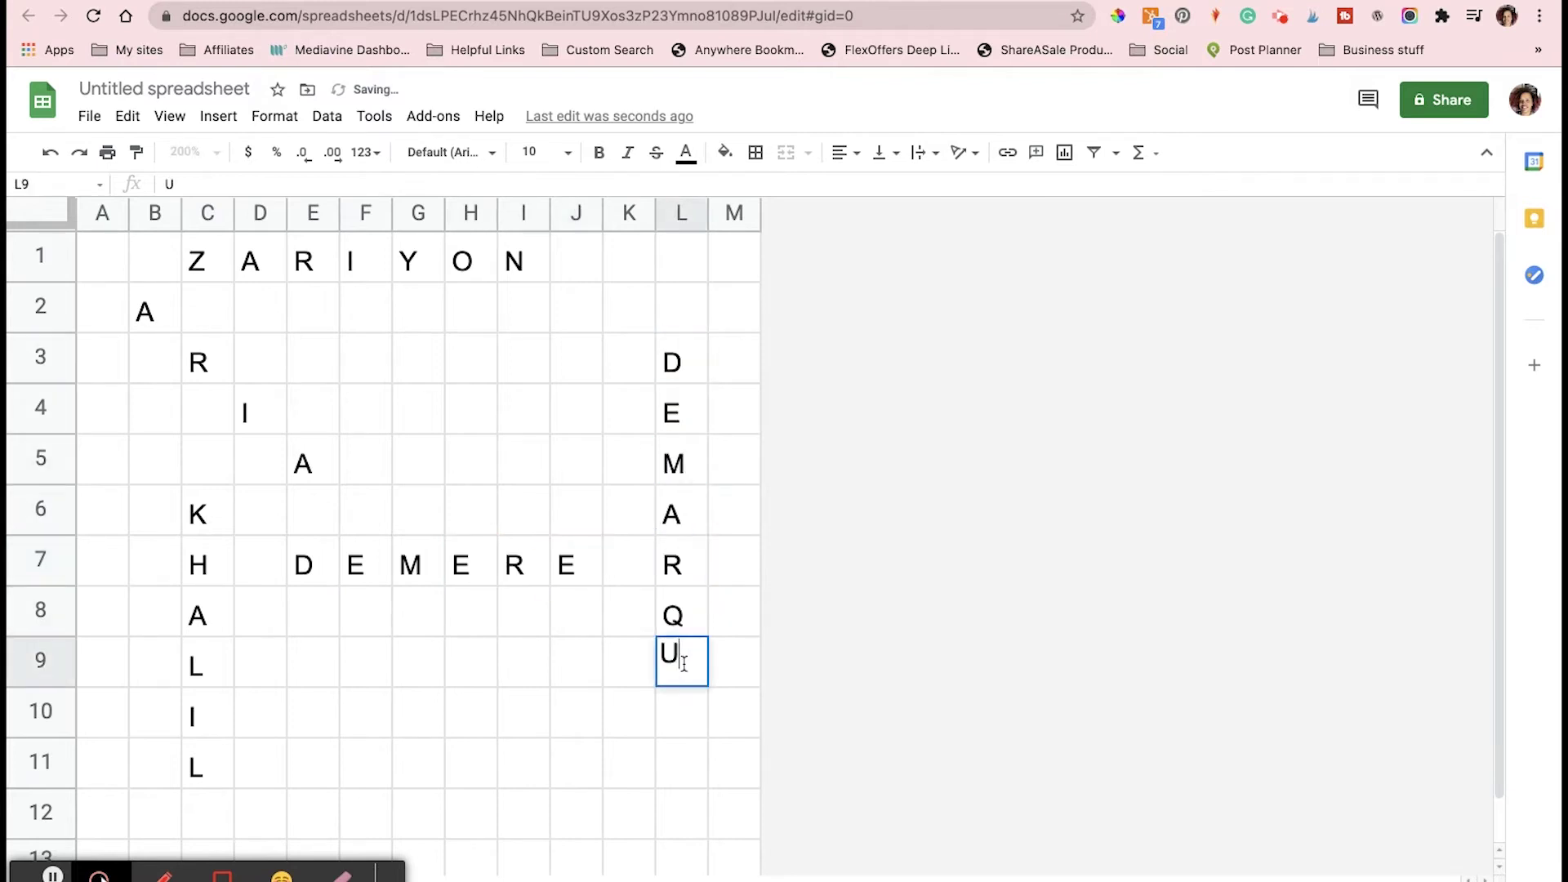
text( R Q U E L L E)
Enter one name down column L from L3 to L13 and another down column A from A4 to A9
click(100, 362)
text(T A M)
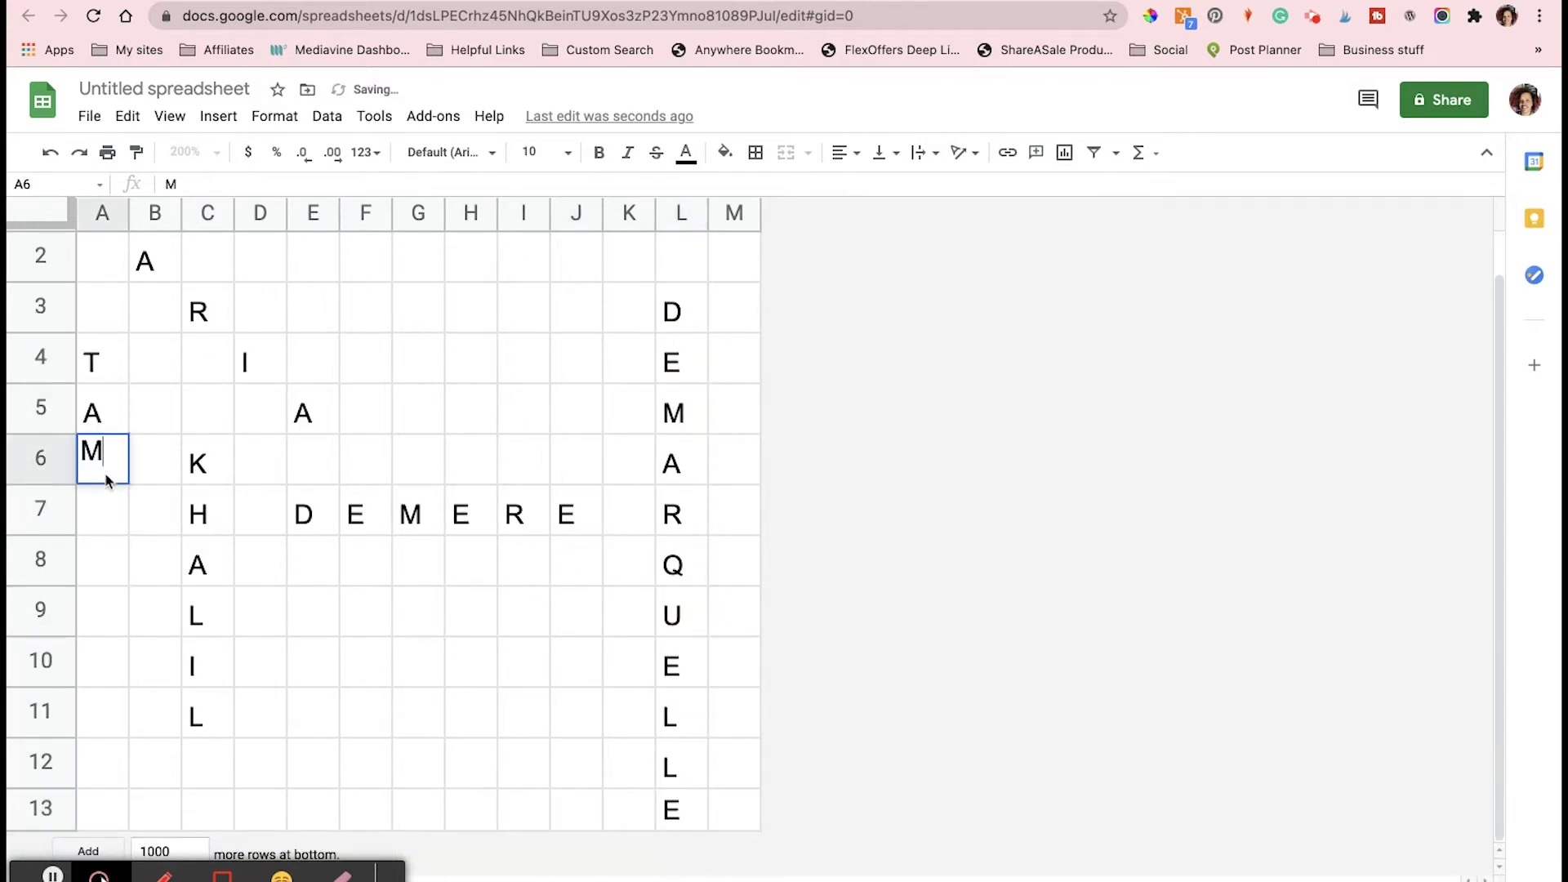
key(Return)
text(E)
key(Return)
text(R)
key(Return)
text(A)
Fill the empty cells of row 2 with the filler letters M, N, B, V, C, X, Z, A, S, D, F and G
click(102, 258)
text(M)
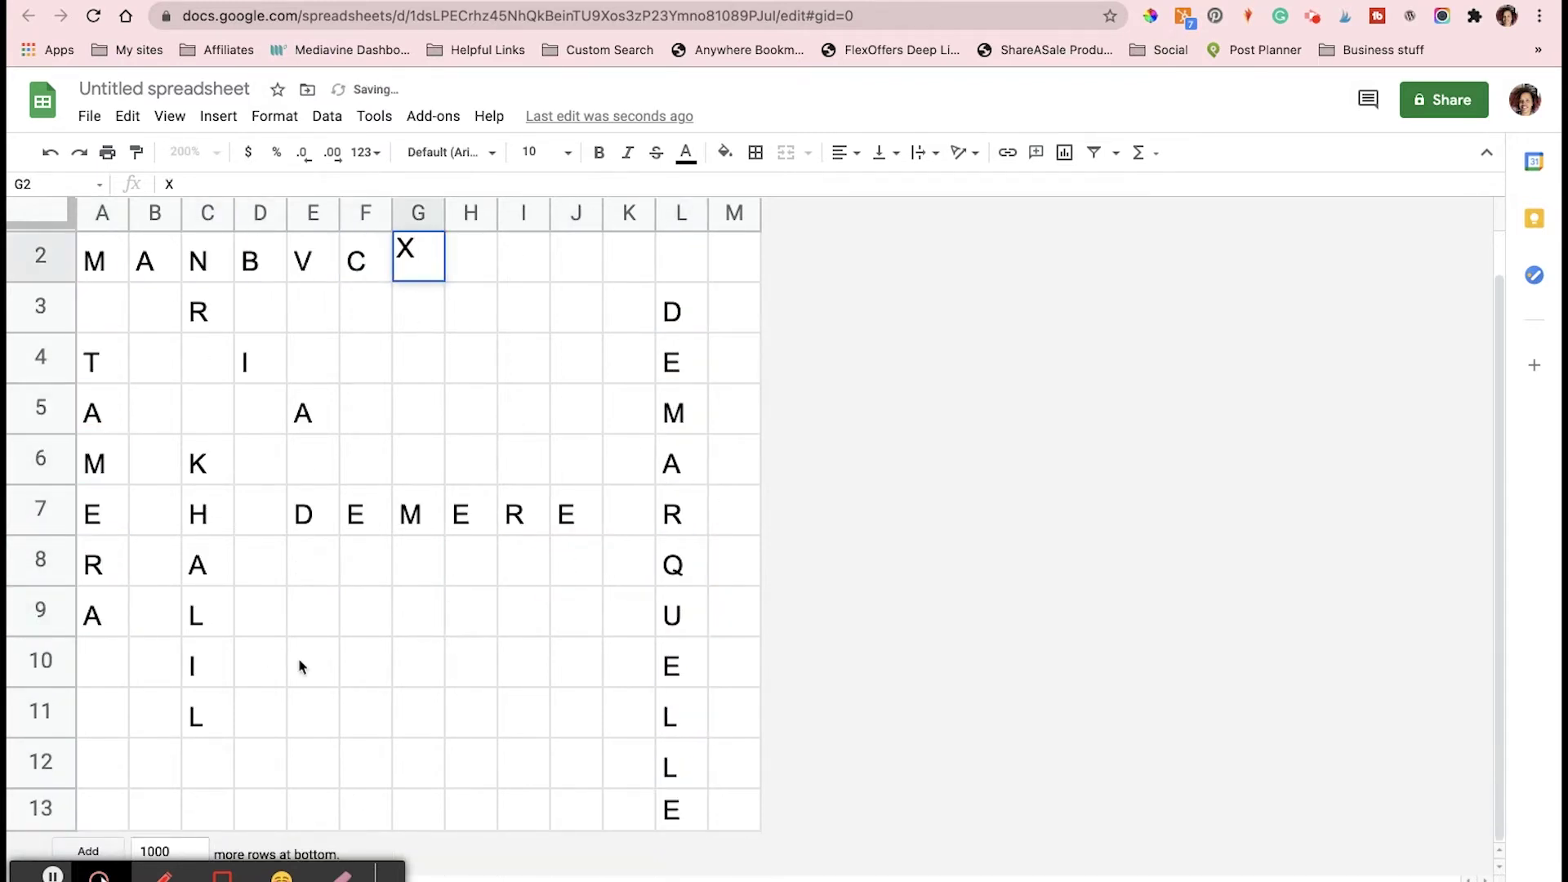
key(Right)
text(Z)
key(Right)
text(A)
key(Right)
text(S)
key(Right)
text(D)
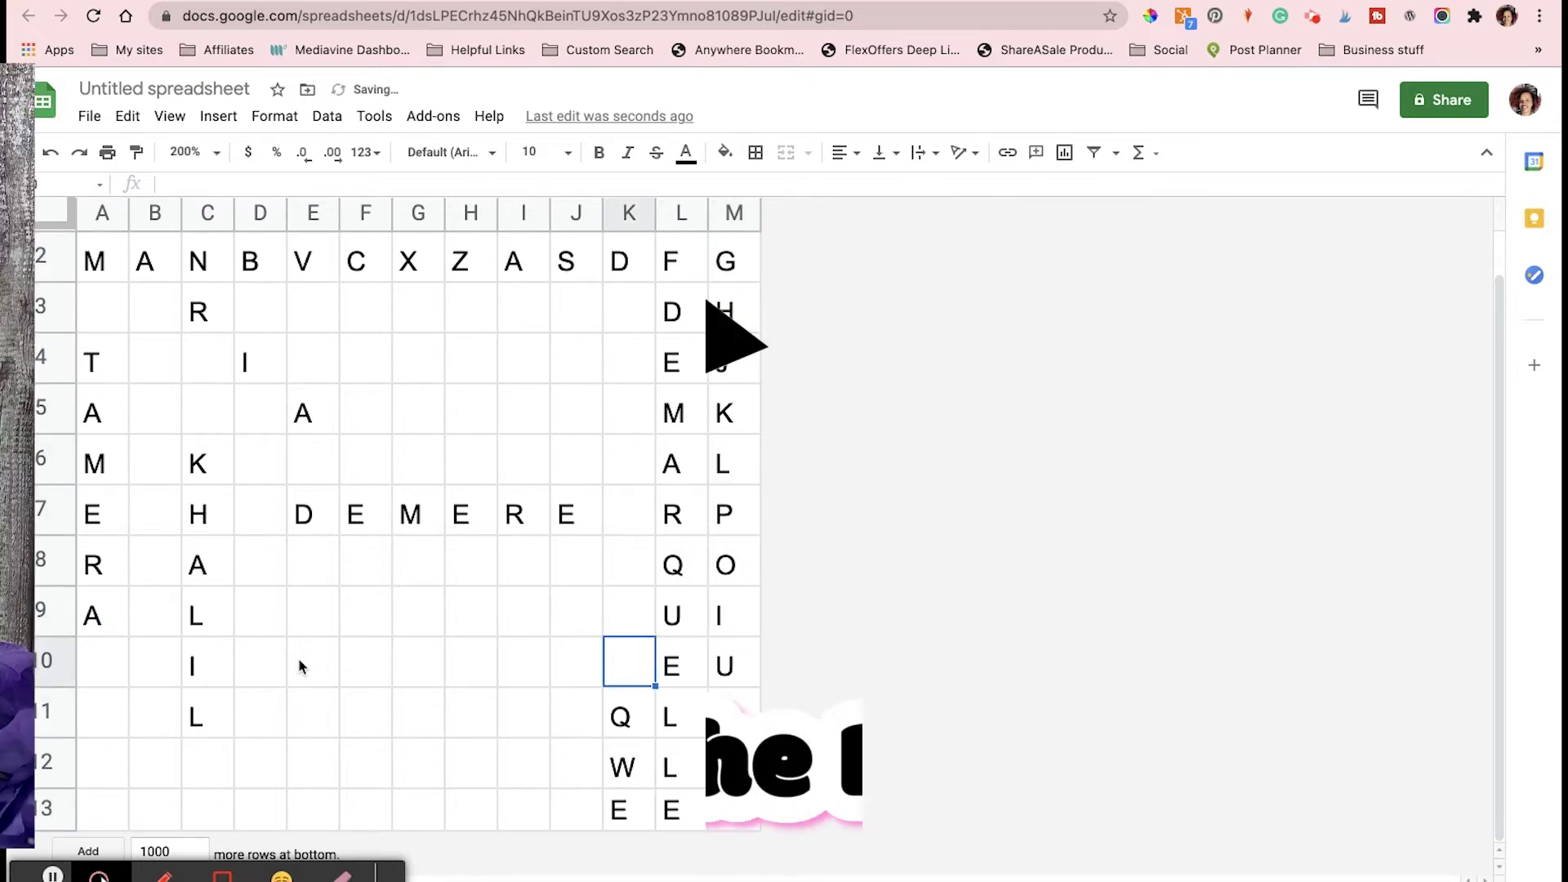
Fill the blank cells in column K from row 10 upward with A, S, D, F, G, H, J and K
text(A)
key(Up)
text(S)
Fill column I from row 6 up to row 3 with the letters H, J, K and L
key(Up)
text(D)
key(Up)
text(F)
key(Up)
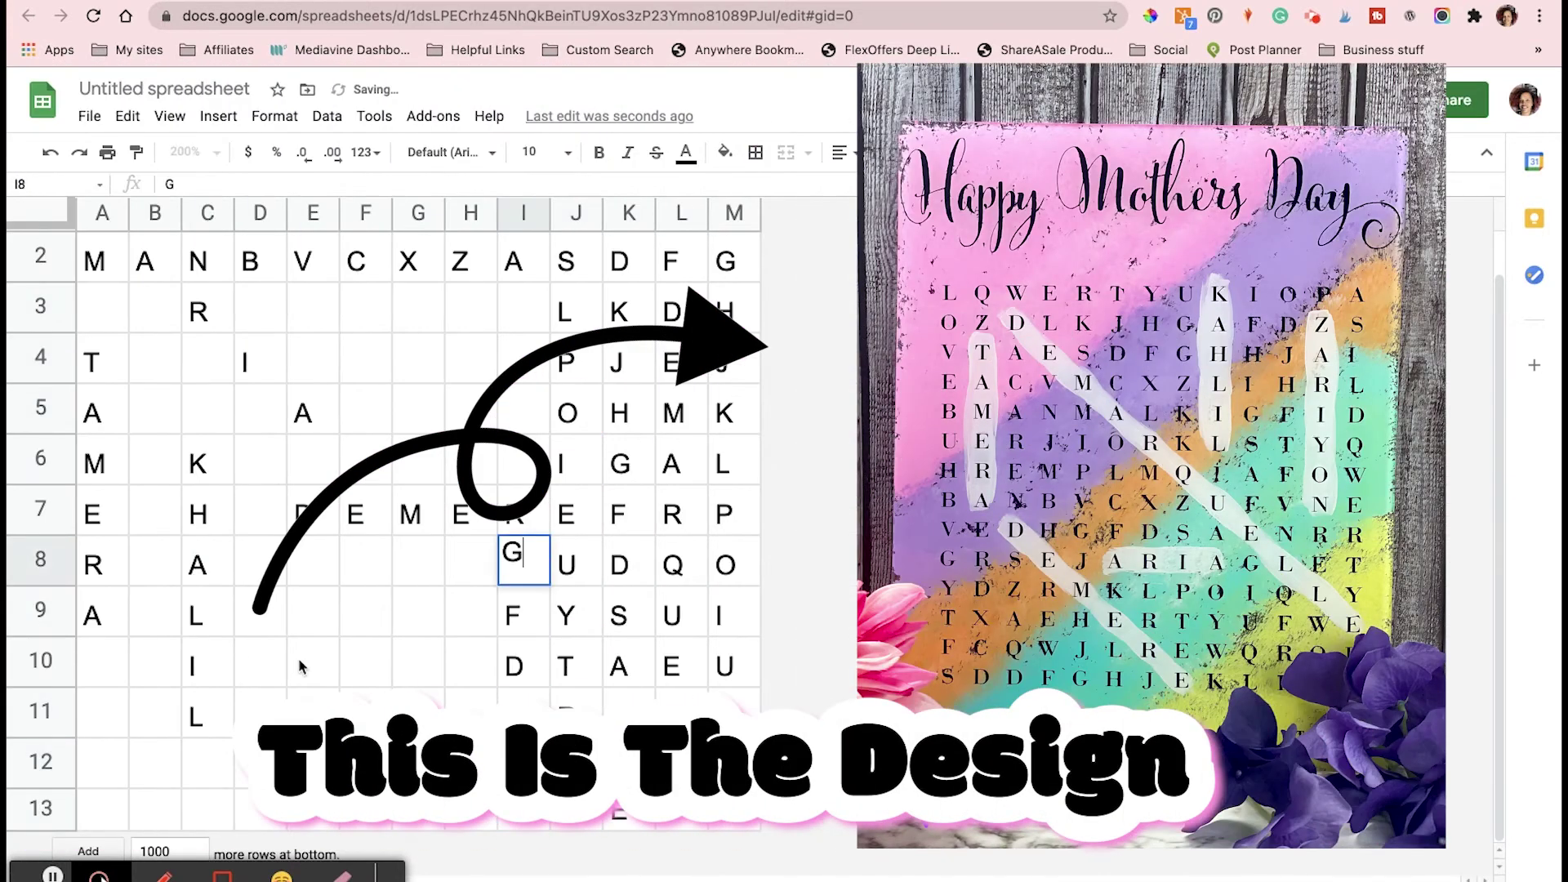
Fill the blank cells in column G from row 11 upward with Y, U, I, O, O, P, L and K
key(Up)
key(Up)
text(H)
key(Up)
text(J)
key(Up)
text(K)
key(Up)
text(L)
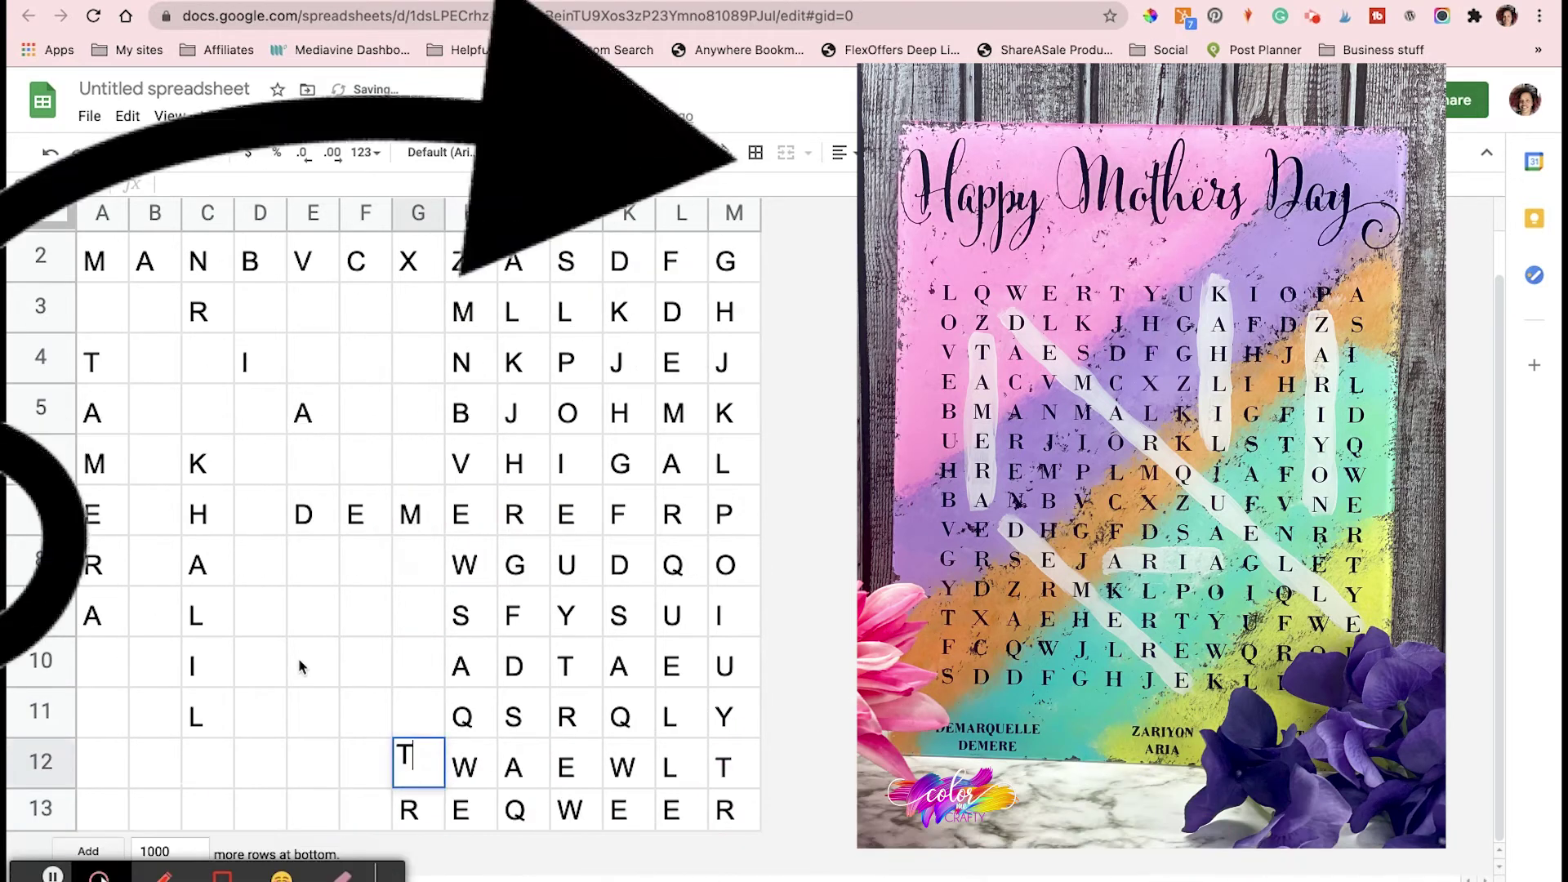
Fill the blank cells in column E from row 13 upward with R, T, Y, U, I, I, O, P and L
key(Up)
key(Y)
key(Up)
key(U)
key(Up)
key(I)
Fill the blanks in column D downward with K, J, H, G, F, D, S, A, Q, E and in column C upward with R, T, Y, U
key(Up)
key(O)
key(Up)
key(Up)
key(O)
key(Up)
key(P)
key(Up)
key(L)
key(Up)
key(K)
Fill the blank cells in column F from row 3 downward with J, H, G, F, D, S, A, Q, W and E
key(Left)
text(J H G F E D S A Q W E)
key(Left)
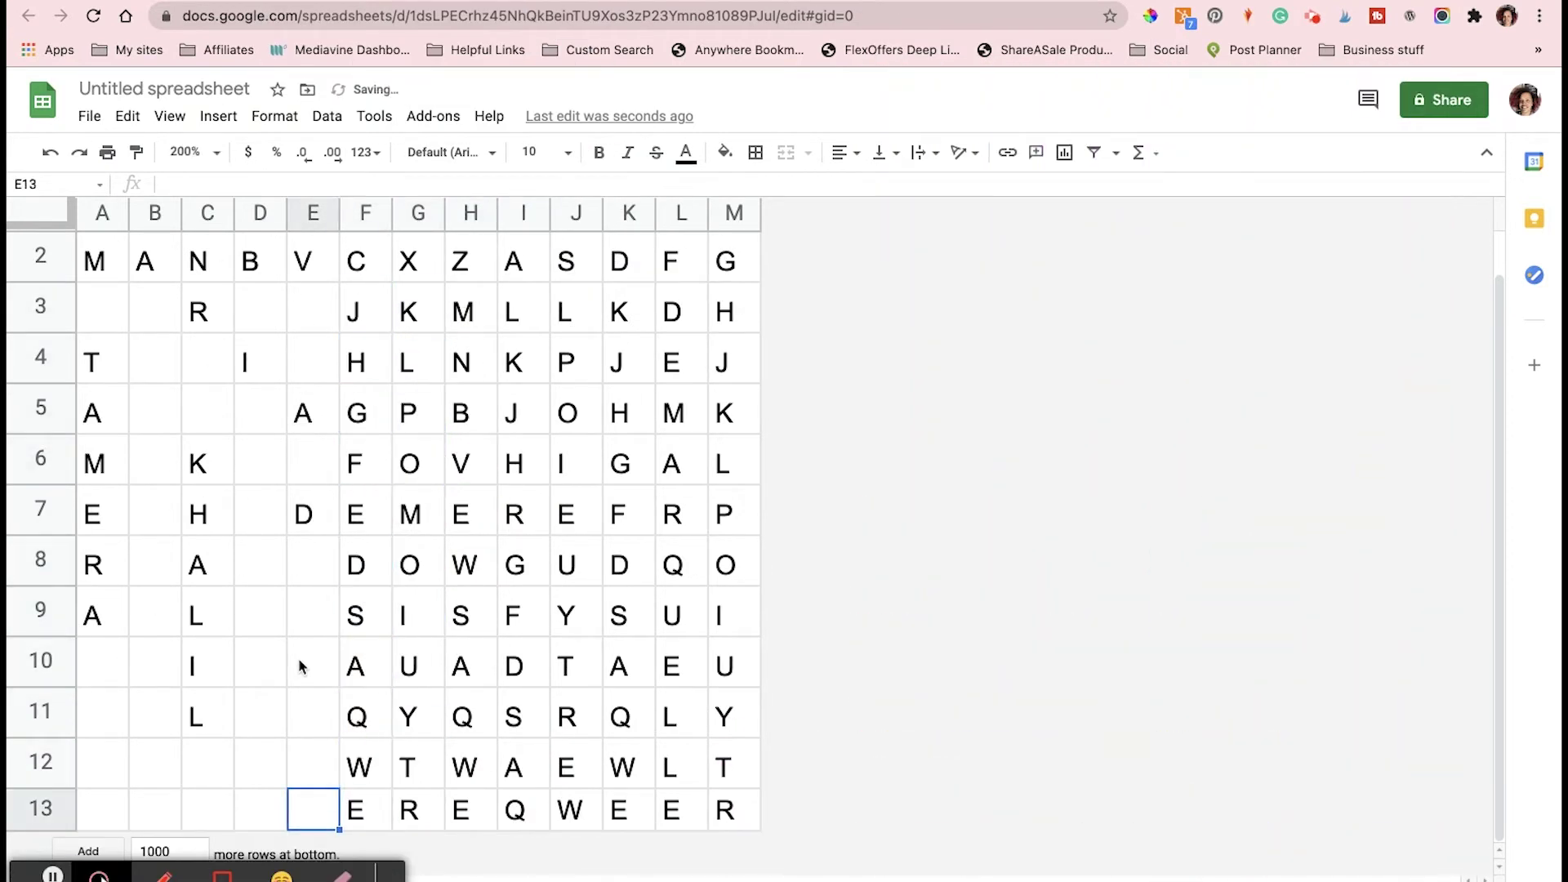
key(R)
key(Up)
key(T)
key(Up)
key(Y)
Fill column B from row 3 down with U, H, F, S, C, V, B, H, Y, F, S and column A's blanks upward with D, F, R, E, W
key(Up)
key(U)
key(Up)
key(I)
key(Up)
key(I)
key(Up)
key(Up)
key(O)
key(Up)
key(Up)
key(P)
key(Up)
key(L)
key(Left)
text(K  J H G F D S A Q E)
key(Left)
text(R)
key(Up)
text(T)
key(Up)
key(Up)
key(Up)
key(Up)
key(Up)
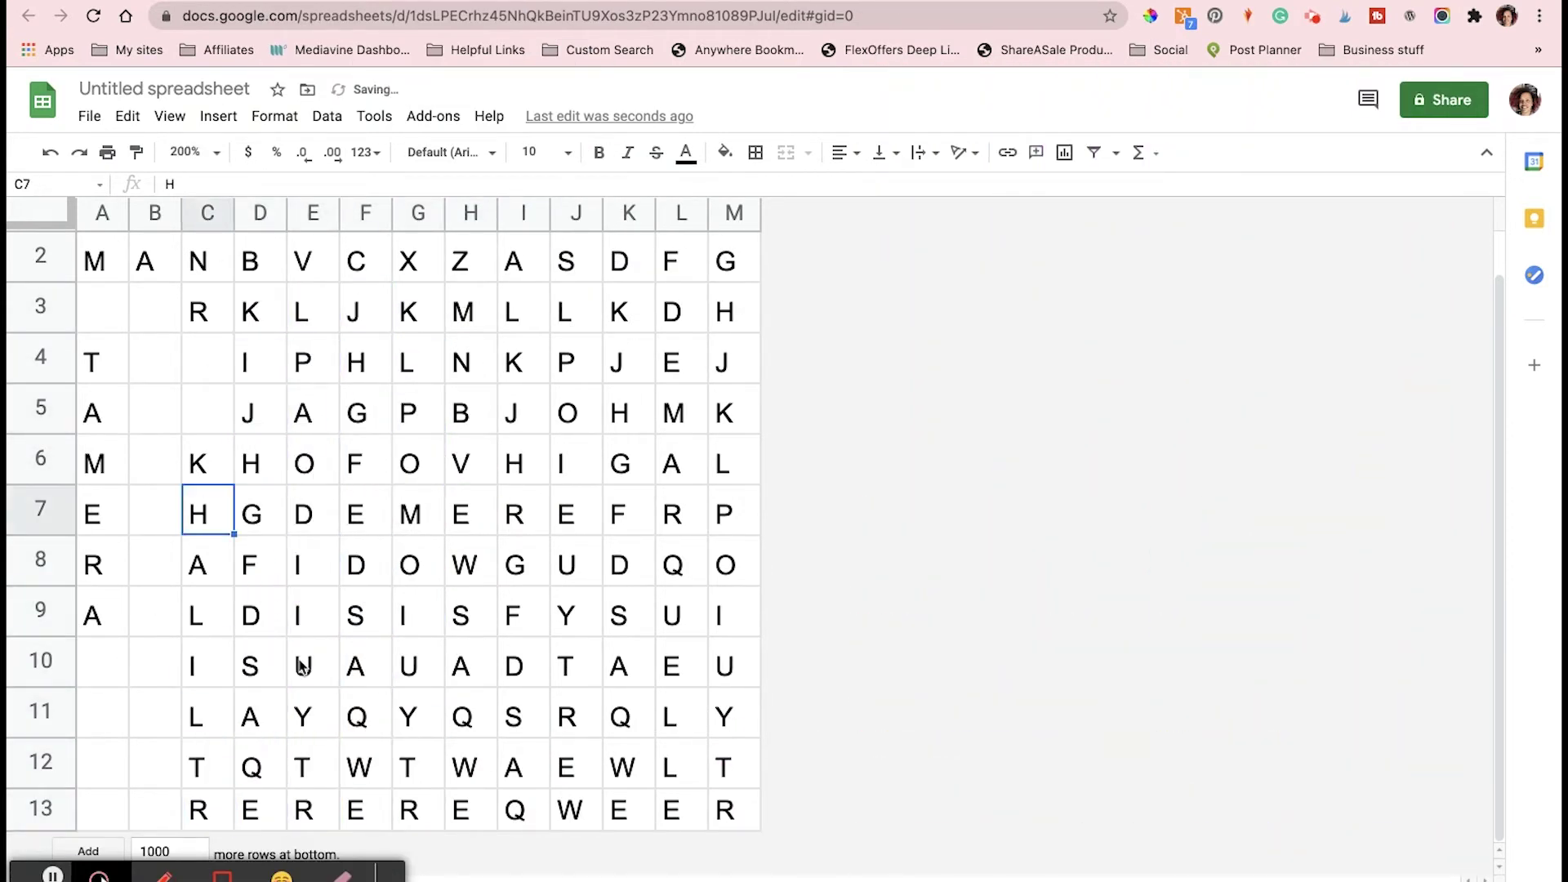
key(Up)
key(Up)
key(Y)
key(Up)
key(U)
key(Up)
key(Left)
text(U H F S C V B H Y F S)
key(Left)
text(D)
key(Up)
key(F)
key(Up)
key(R)
key(Up)
key(E)
key(Up)
key(Up)
key(Up)
key(Up)
key(Up)
key(Up)
key(Up)
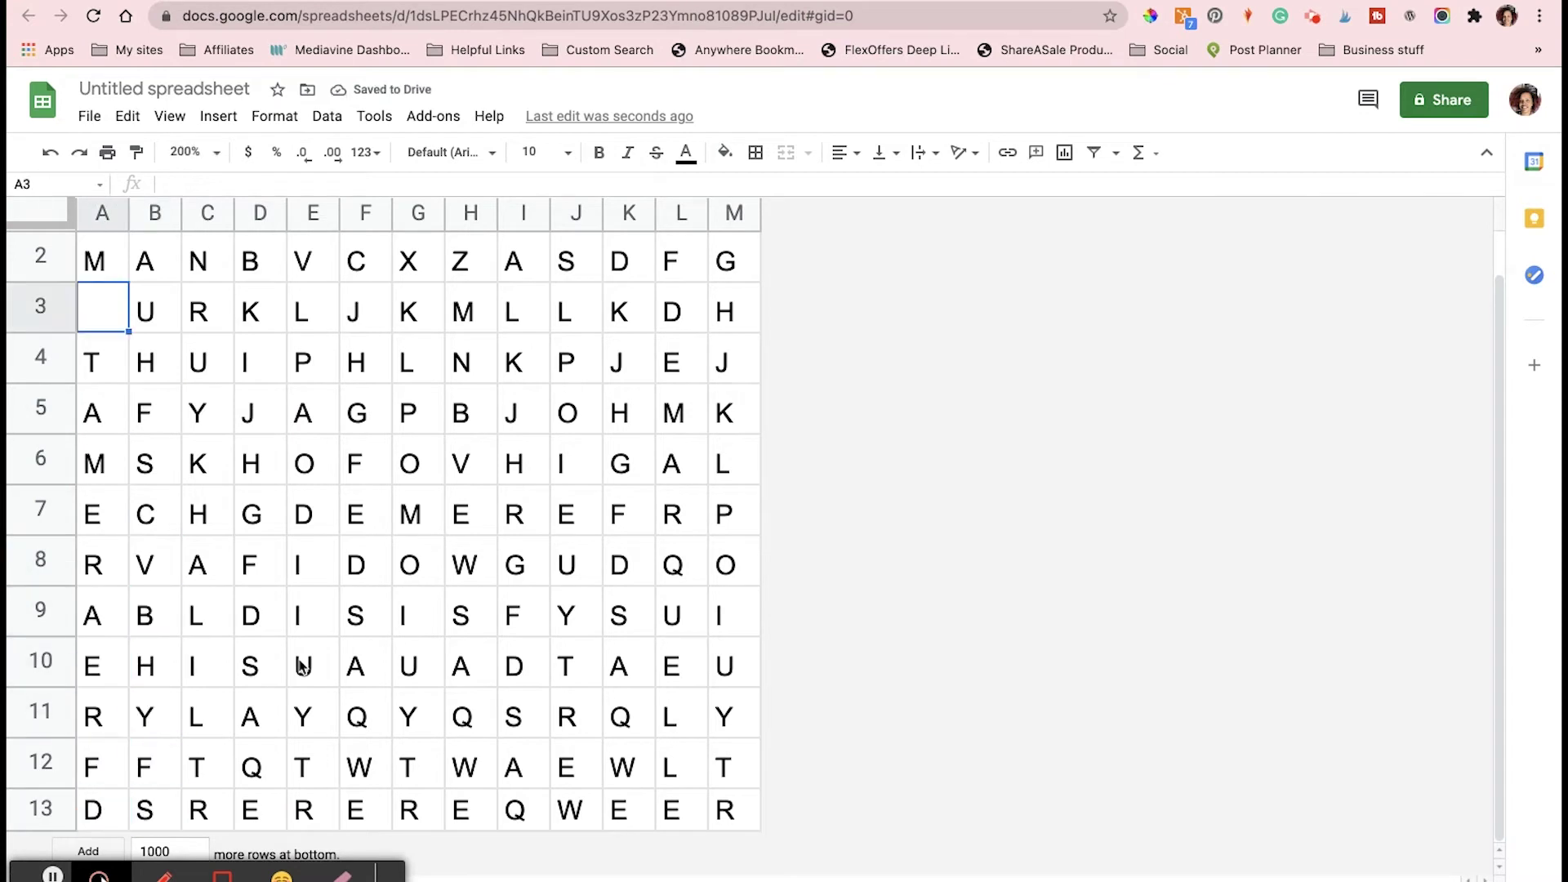
text(W)
Hide the sheet's gridlines so only the letters of the word search show
click(734, 764)
click(734, 562)
click(170, 116)
click(205, 181)
click(734, 714)
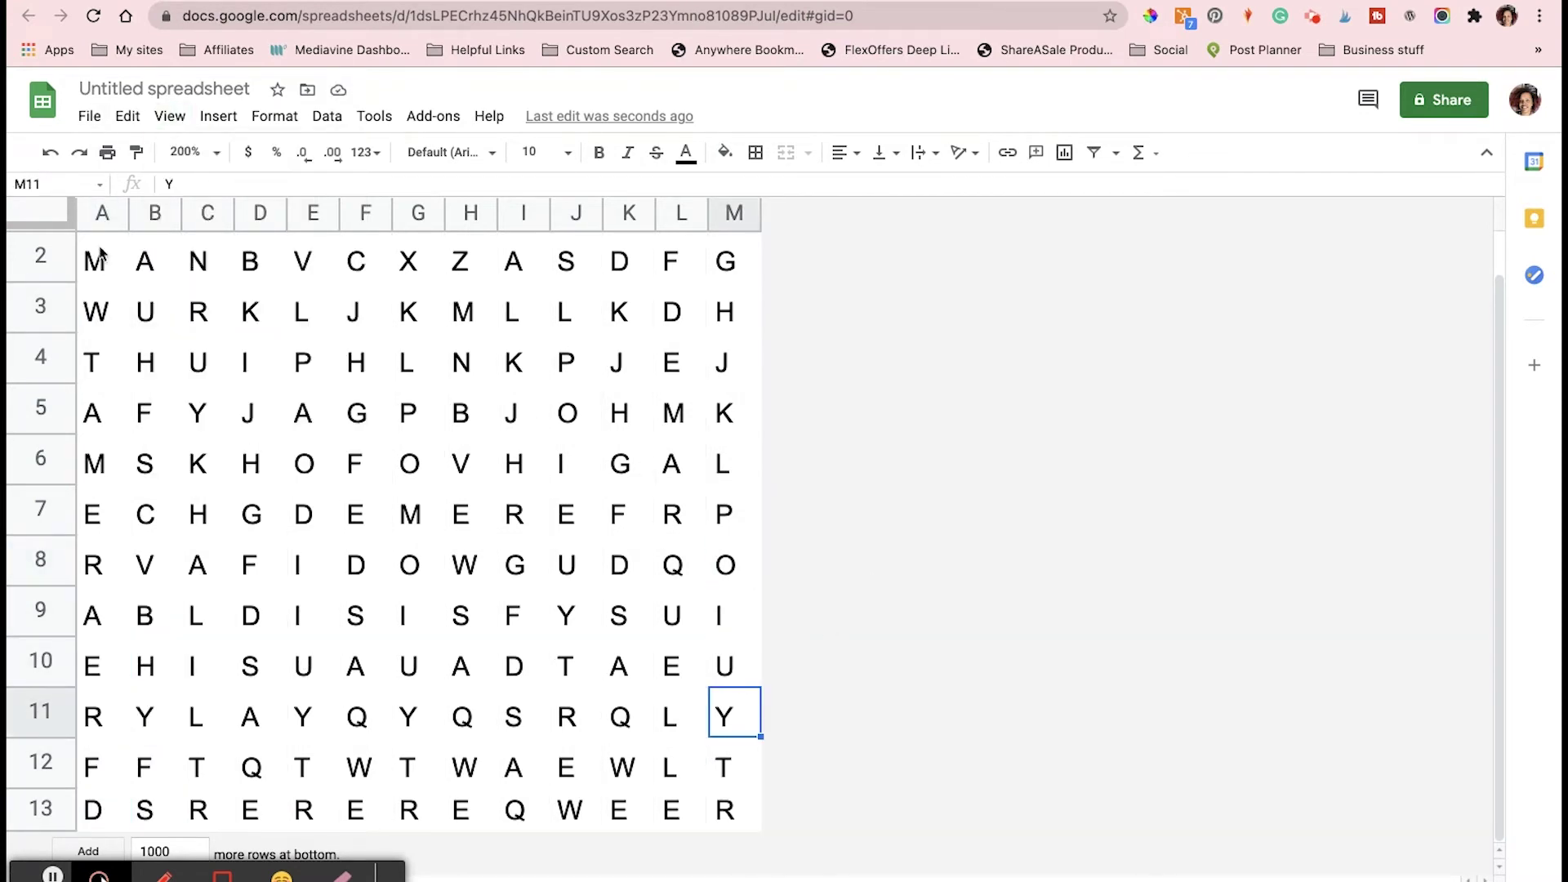
mouse_move(91, 1)
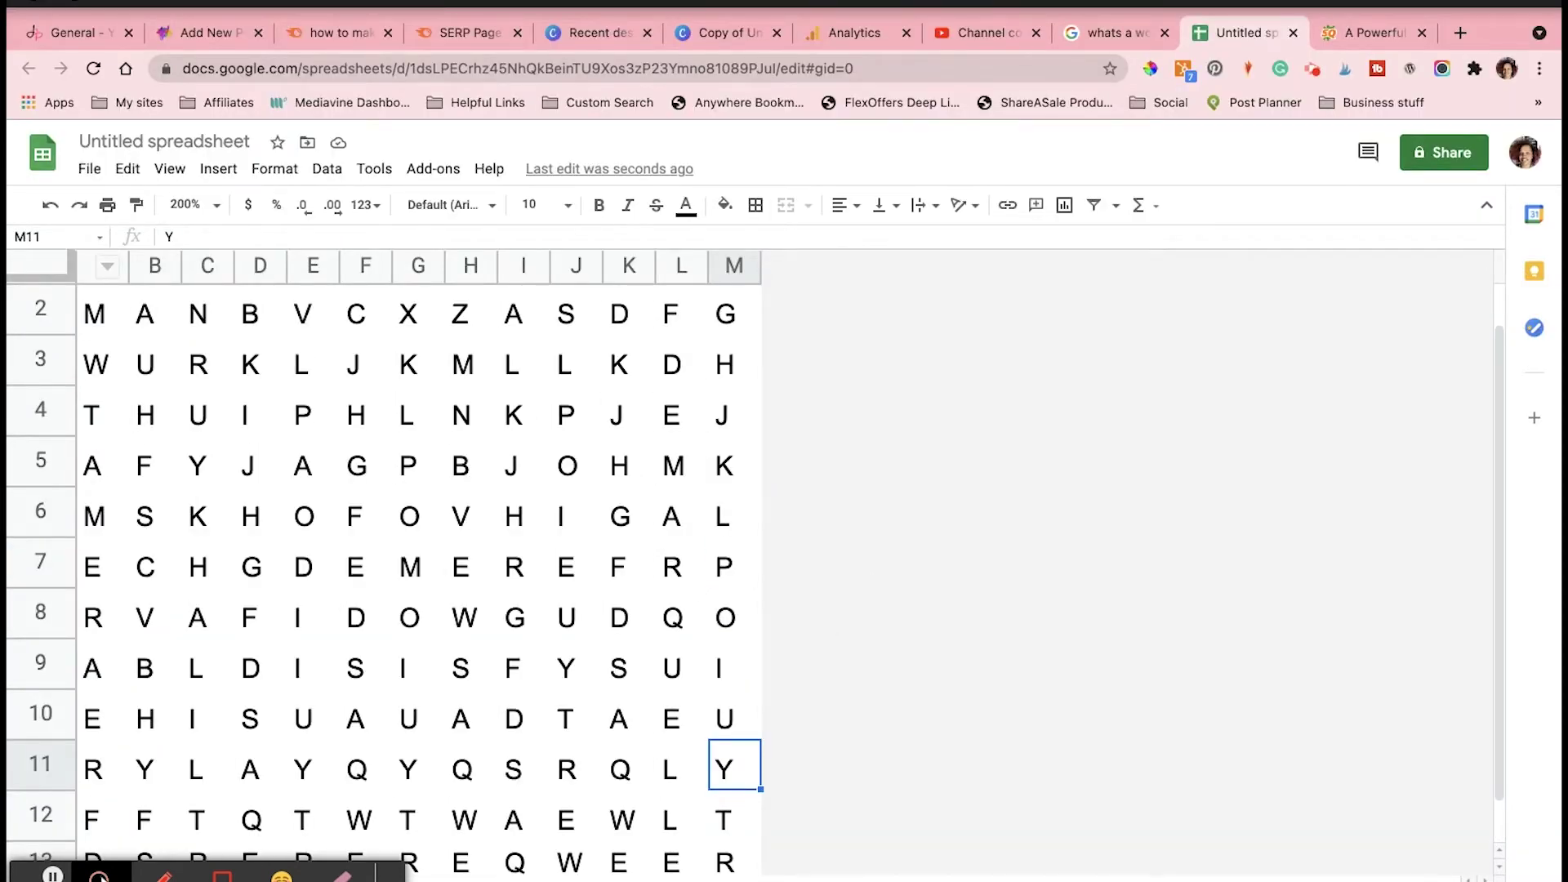
click(830, 419)
click(90, 116)
click(805, 336)
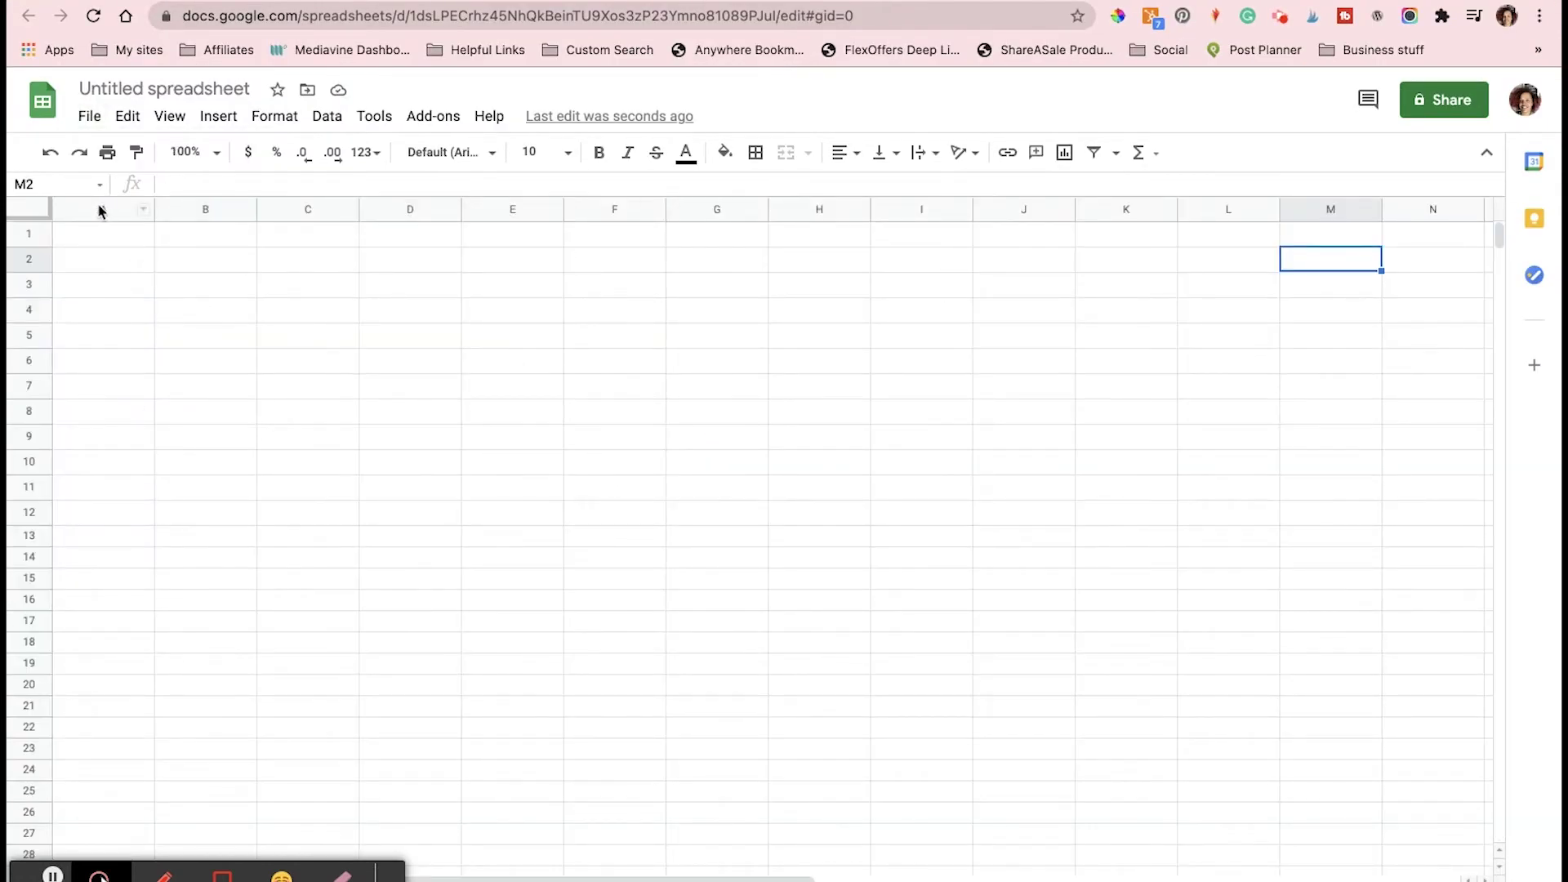
Resize columns A through M together to a narrow, equal pixel width that forms roughly square cells
drag(99, 210, 1012, 237)
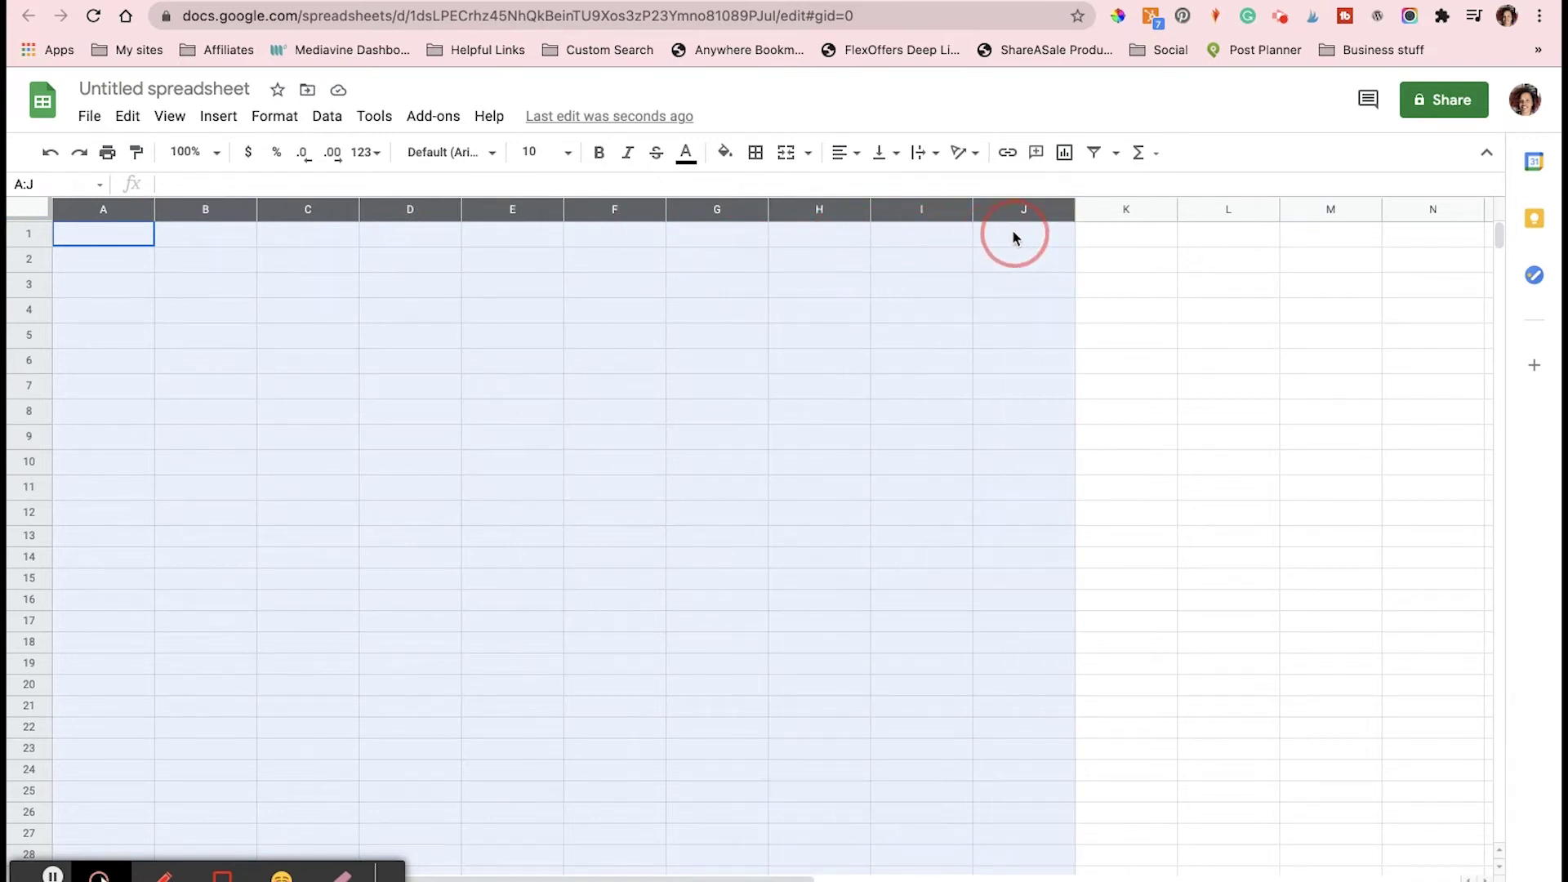
drag(1016, 227, 1272, 219)
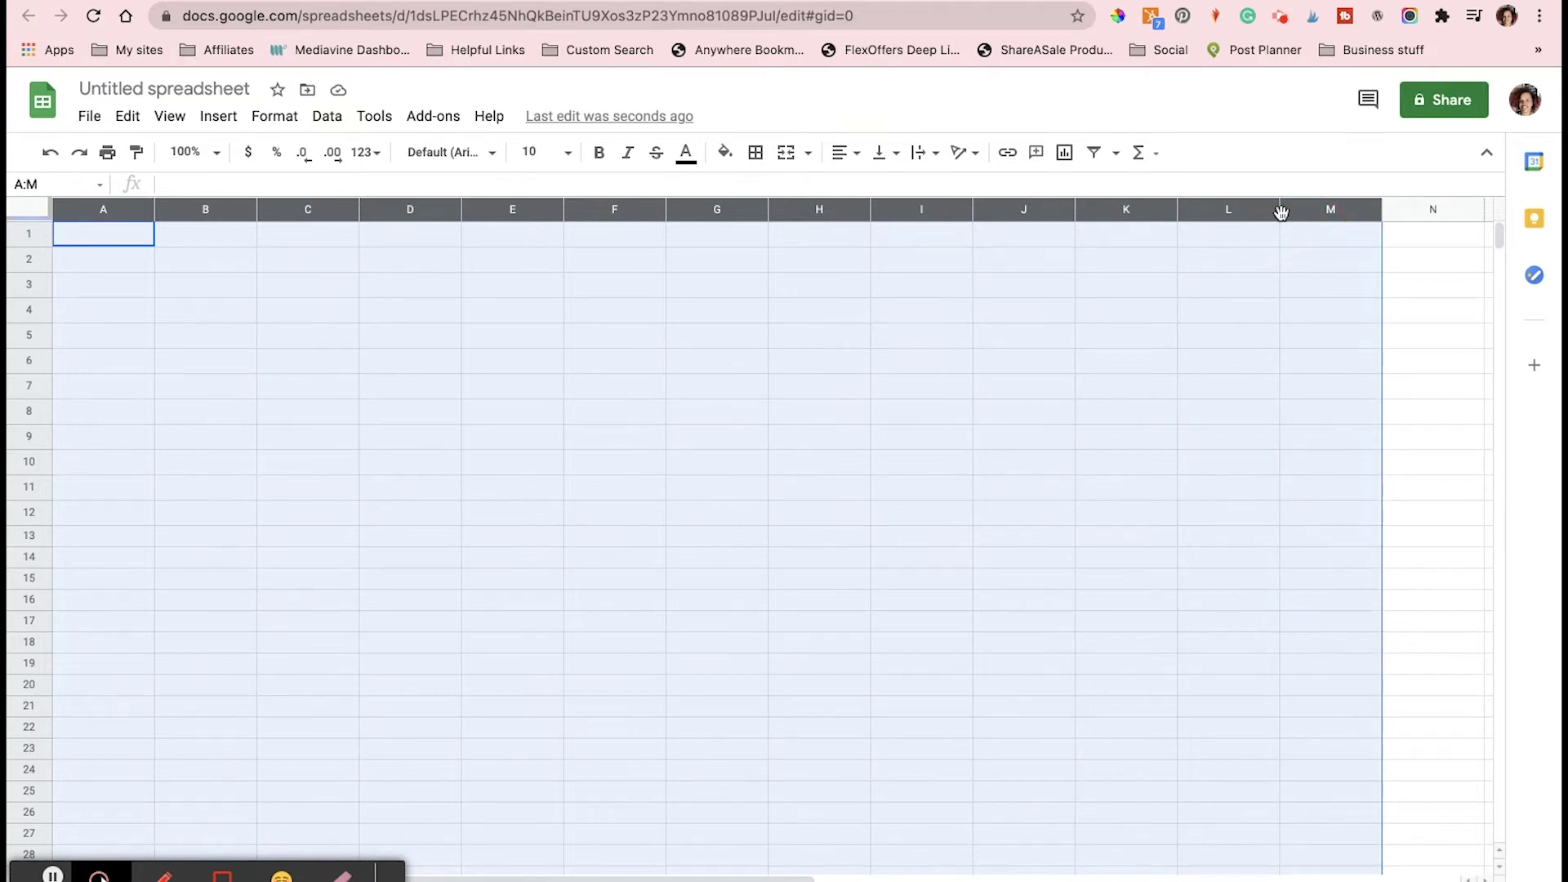
right_click(1201, 218)
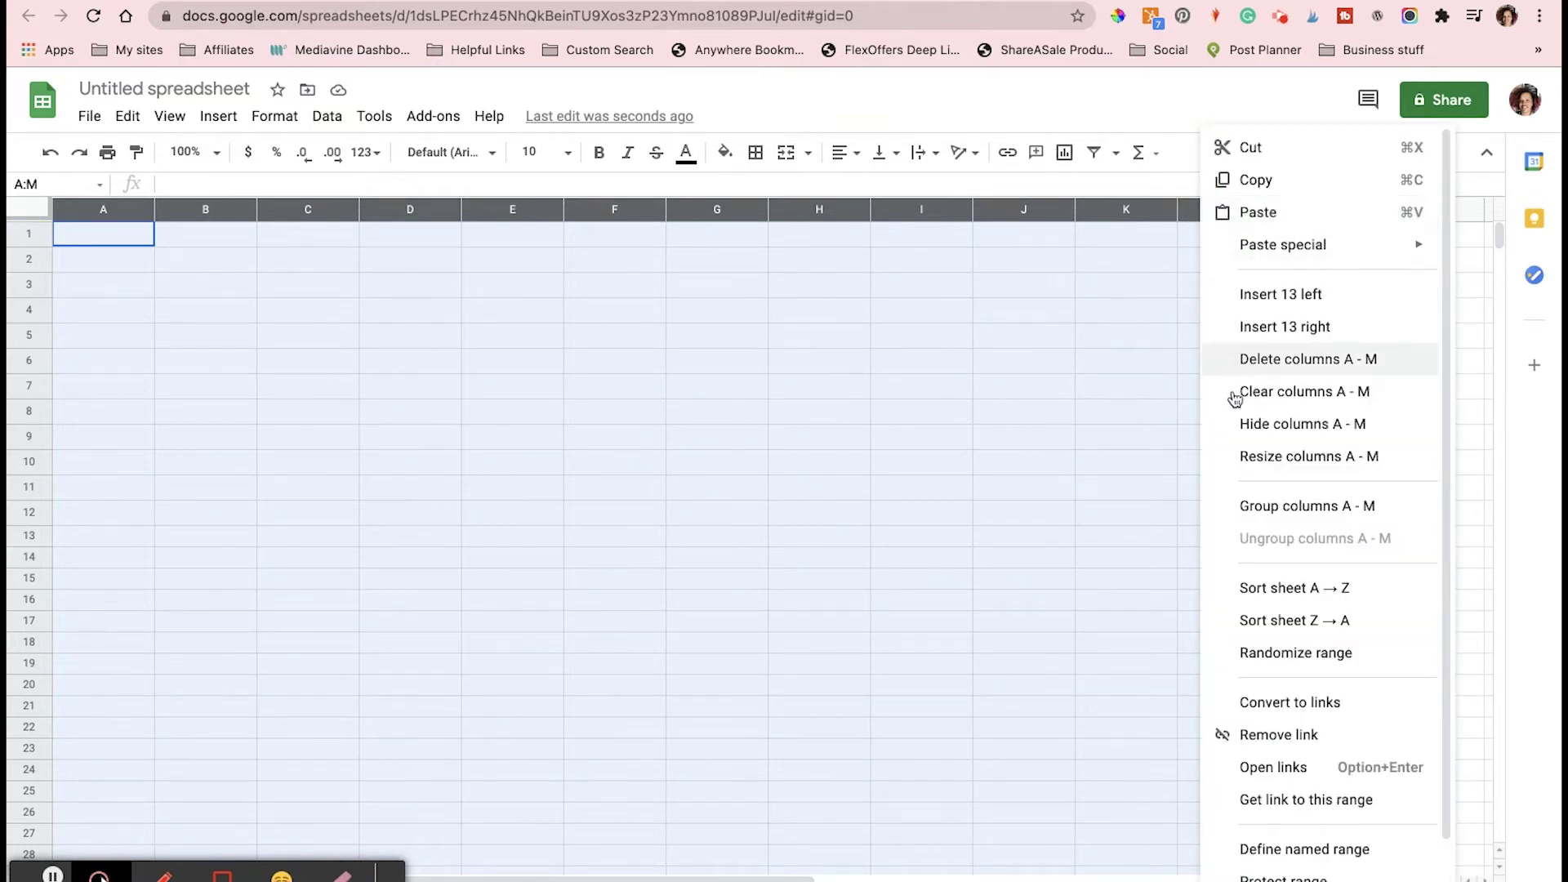
click(1246, 455)
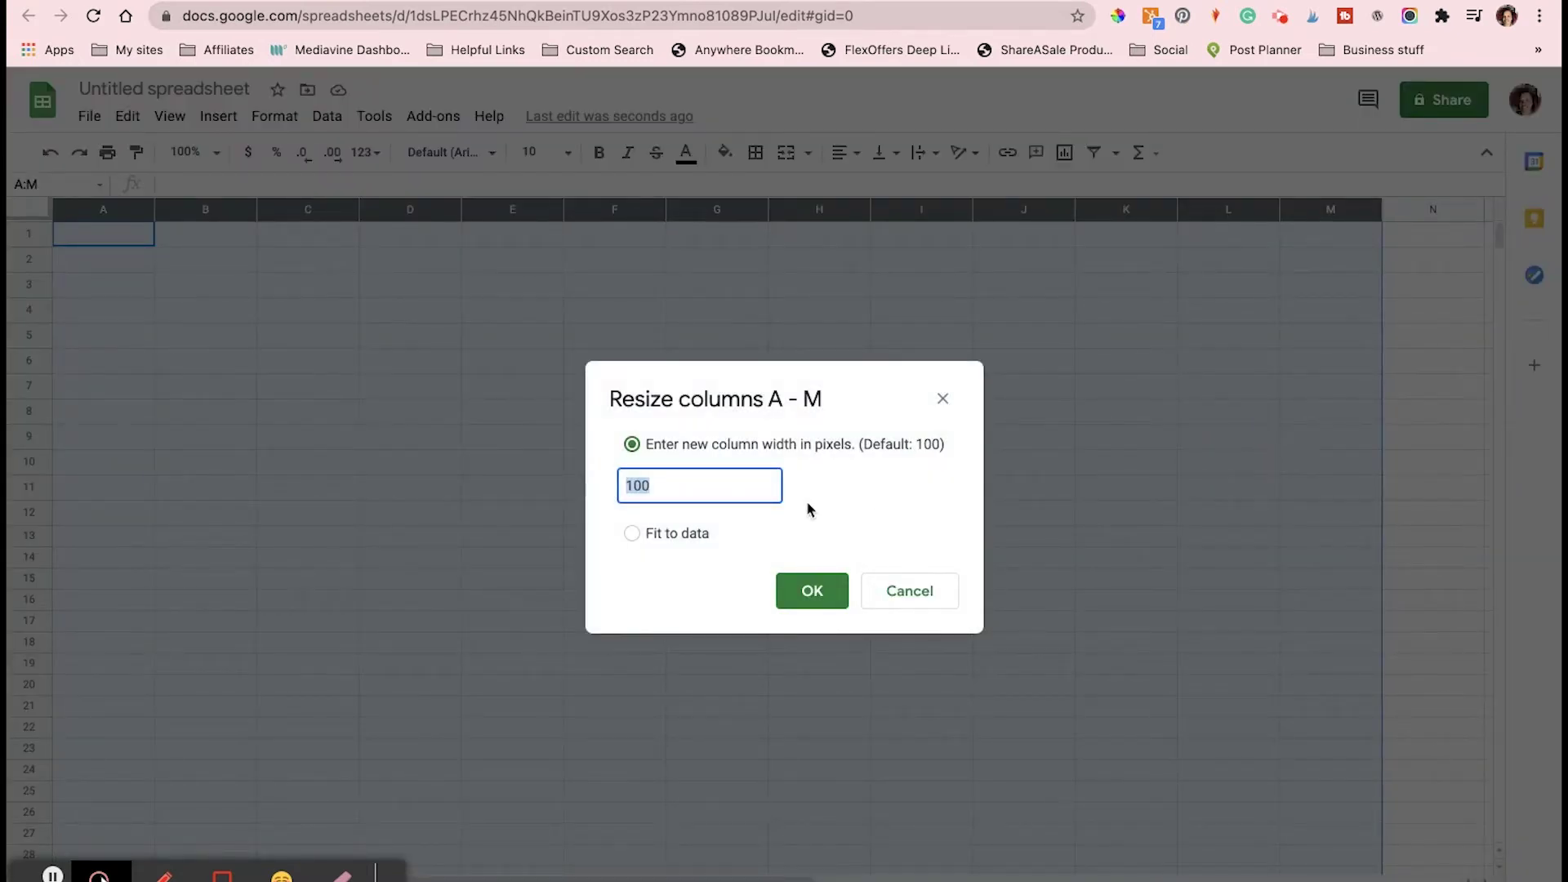
text(25)
key(Return)
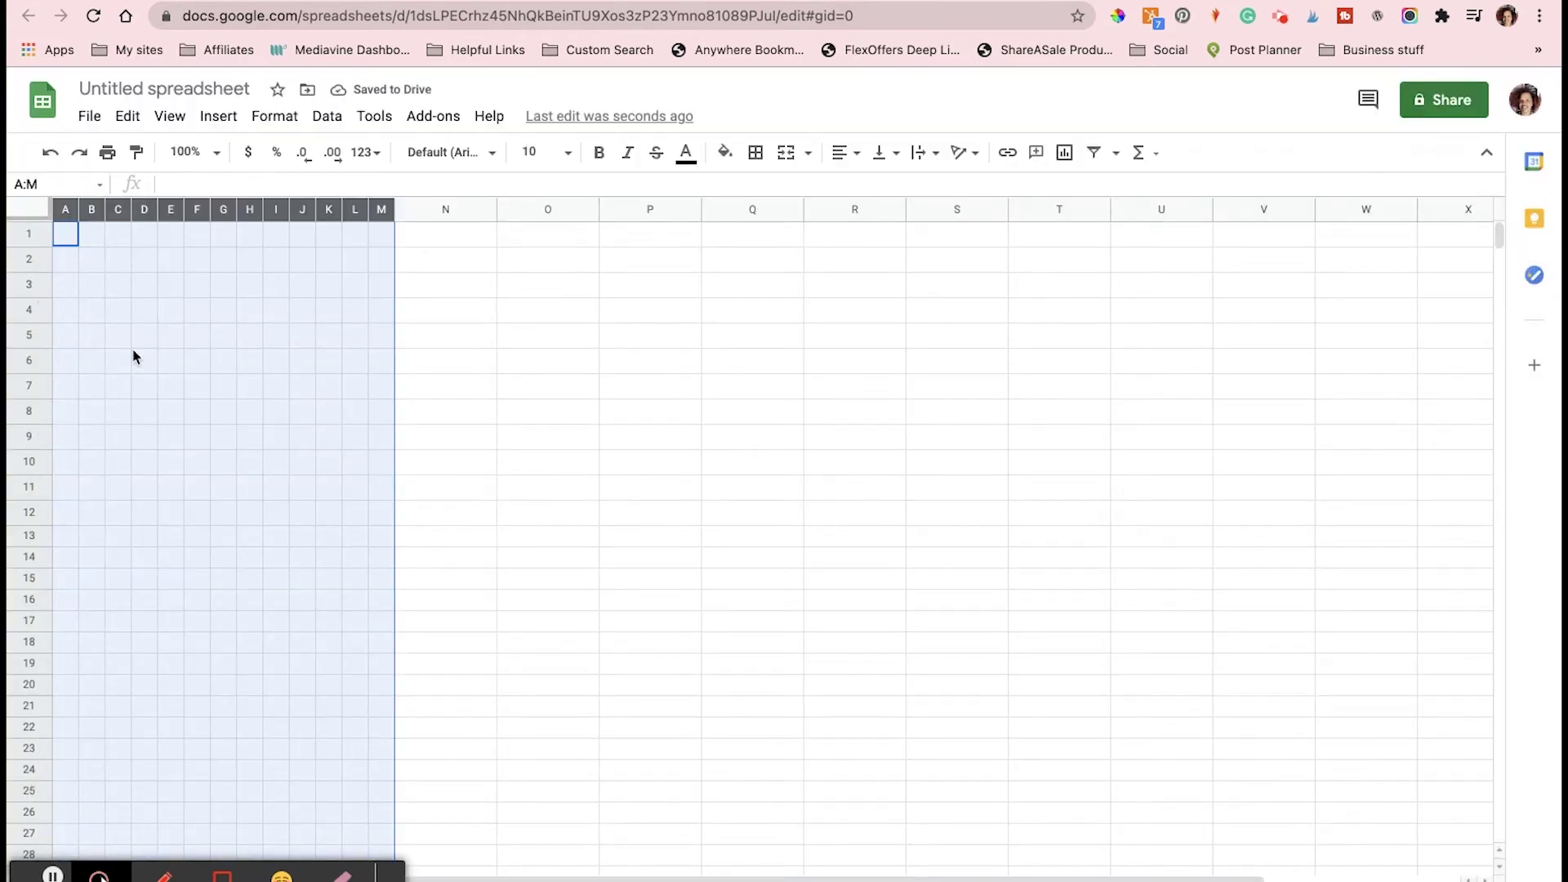
Delete the unused columns N through Z
drag(445, 209, 1127, 209)
right_click(1089, 216)
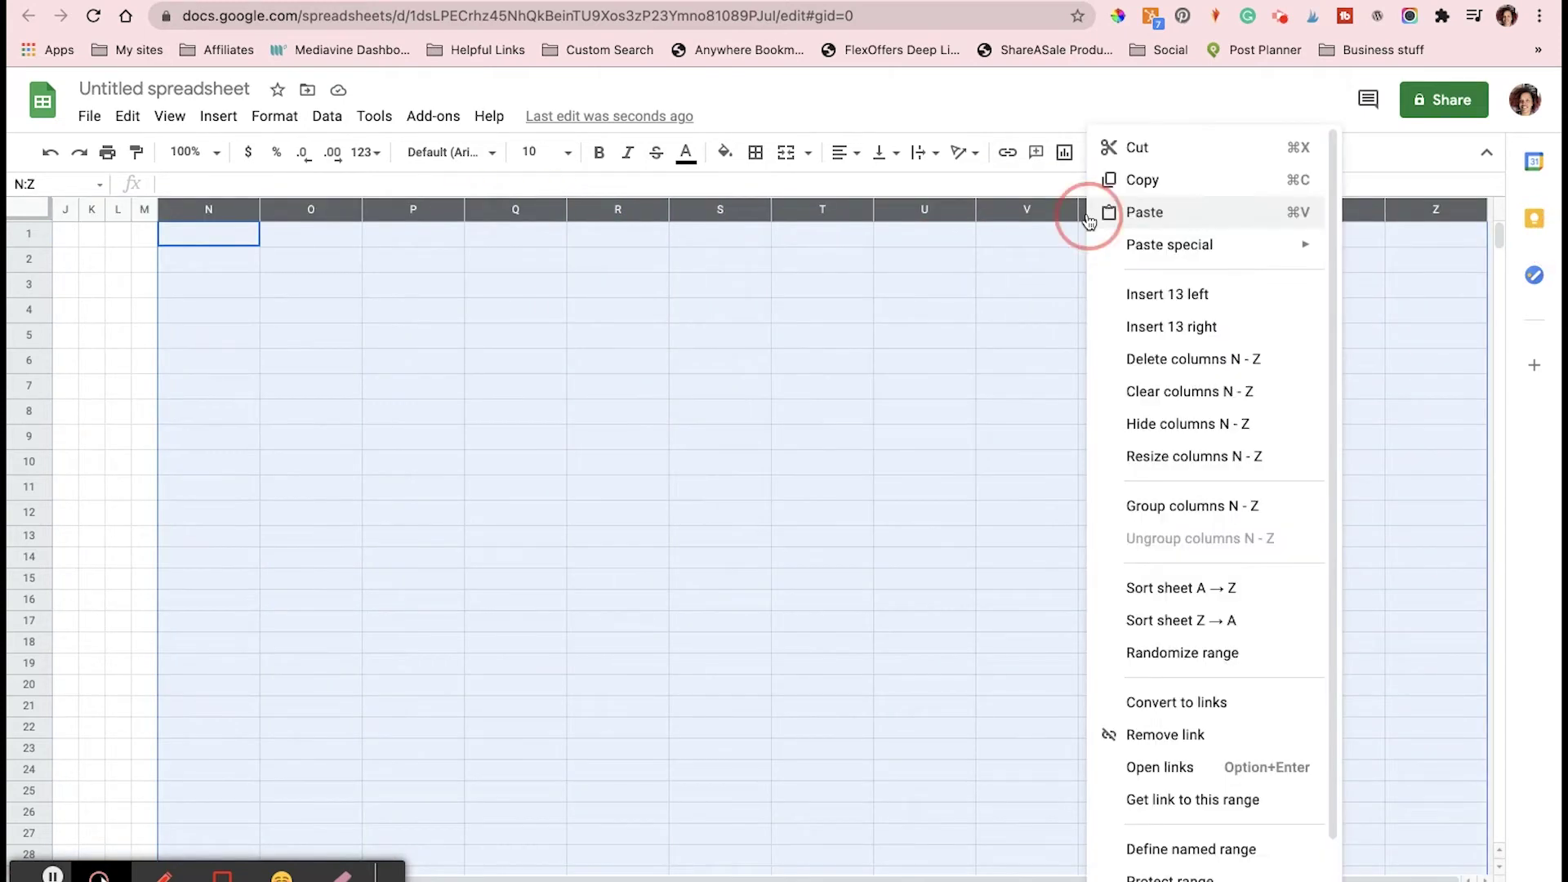
click(1137, 361)
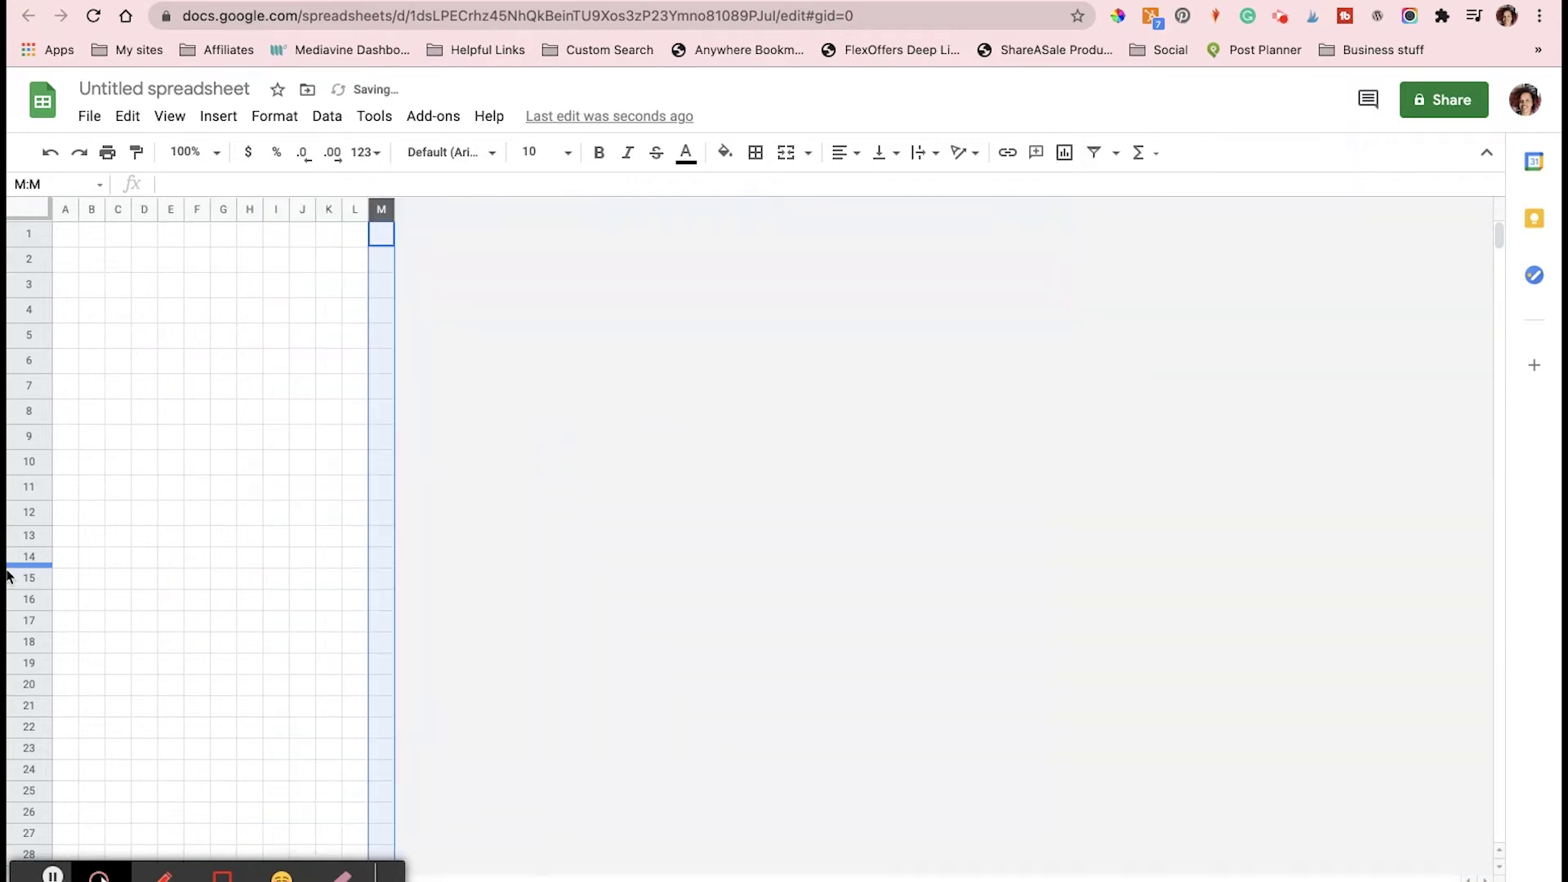
Delete rows 14 through 165 and go back to the start of the sheet
click(38, 555)
drag(39, 555, 33, 864)
right_click(160, 731)
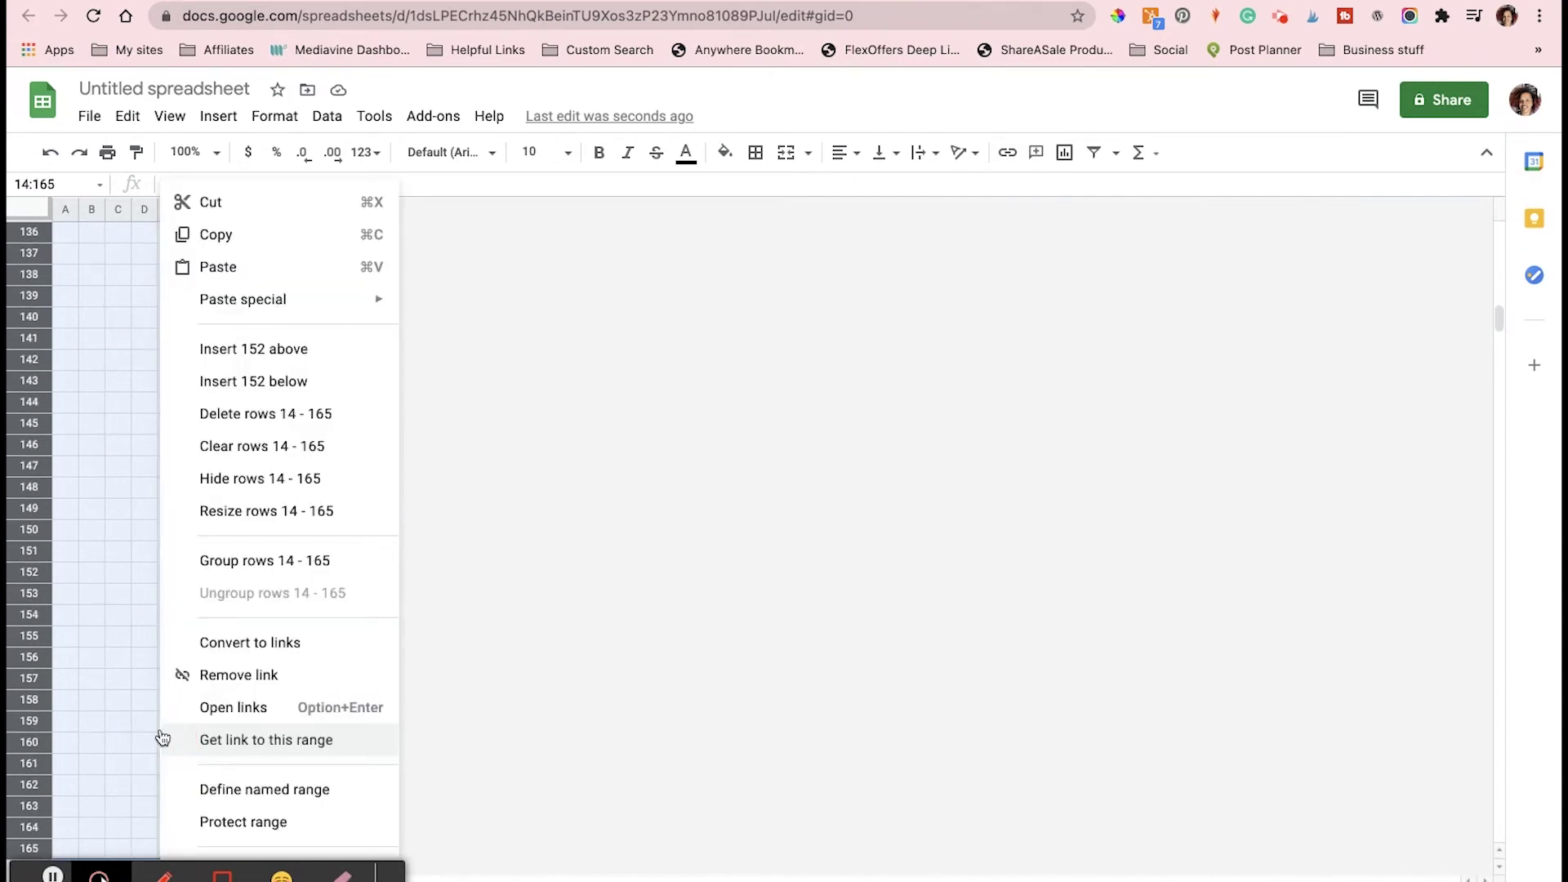
click(259, 413)
scroll(340, 588, up, 20)
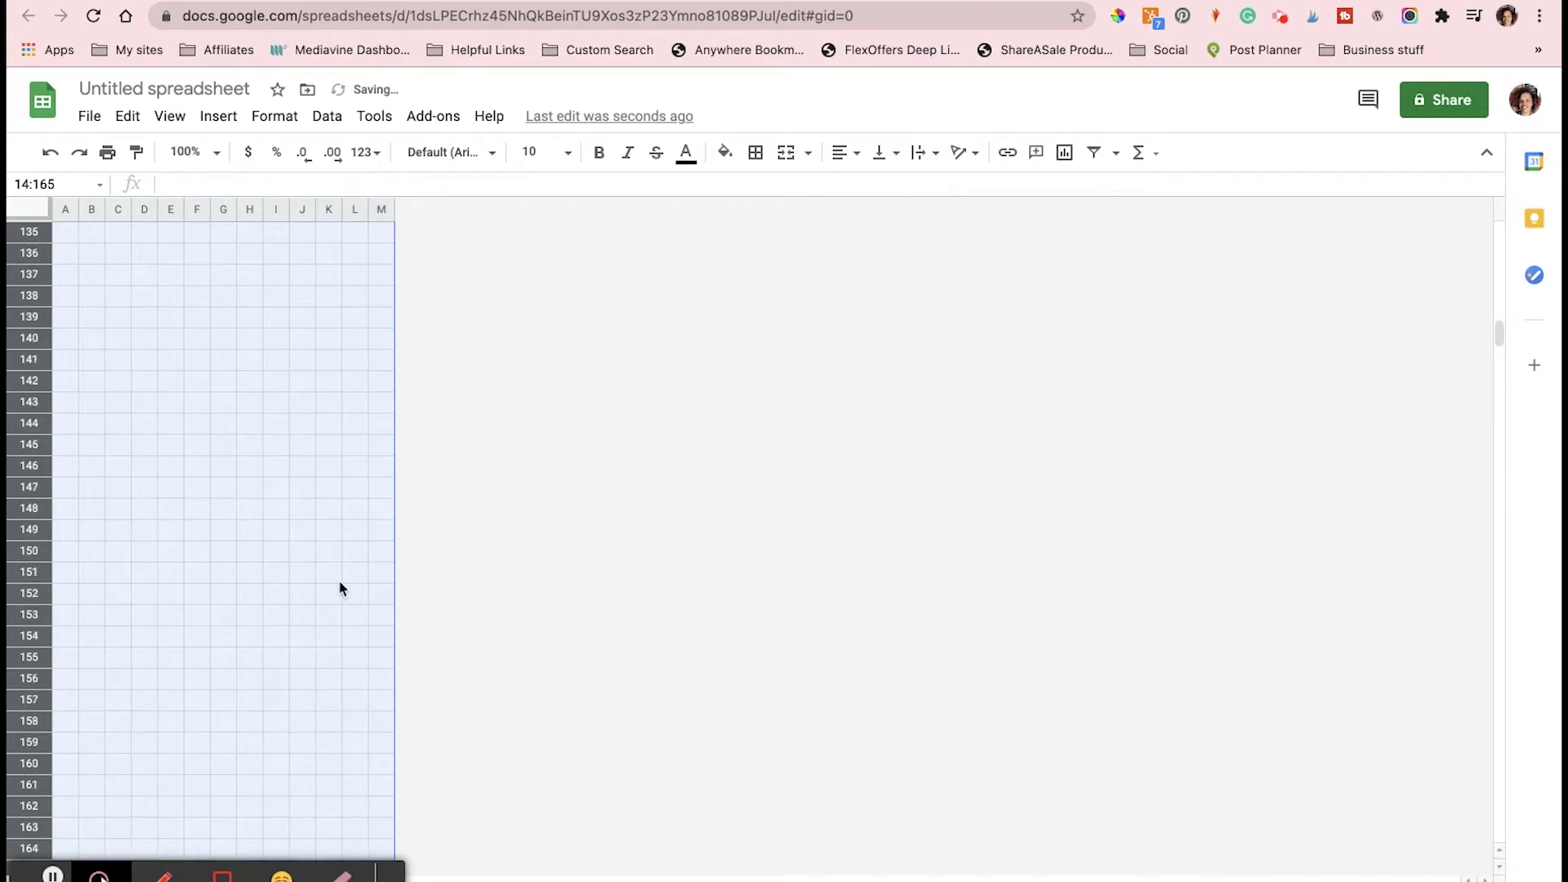
scroll(341, 588, up, 6)
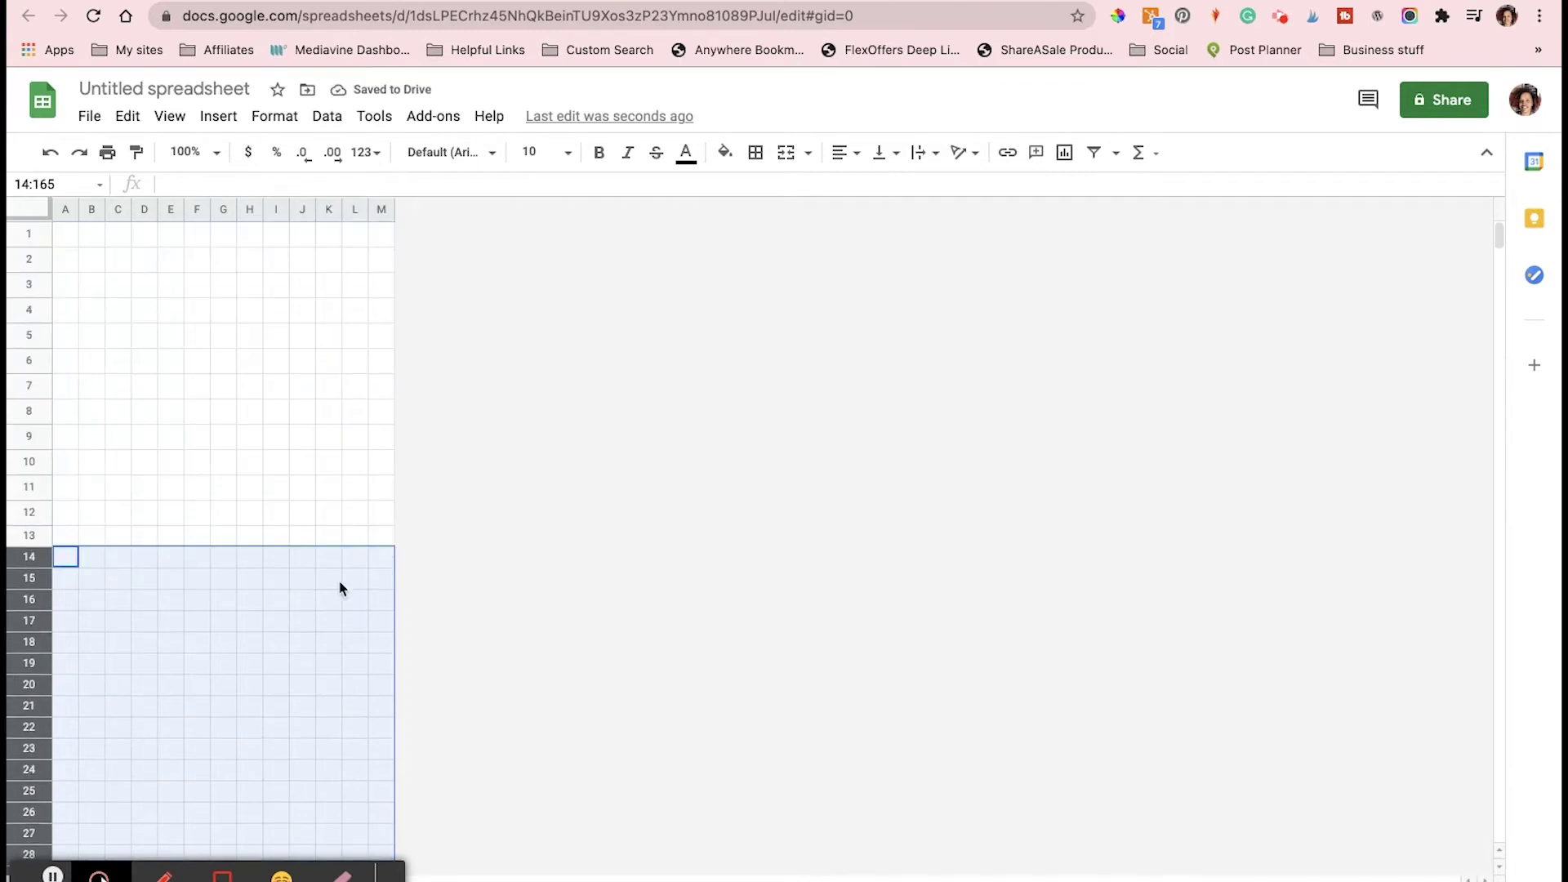
Delete the remaining surplus rows 14 through 847, leaving 13 rows
click(341, 588)
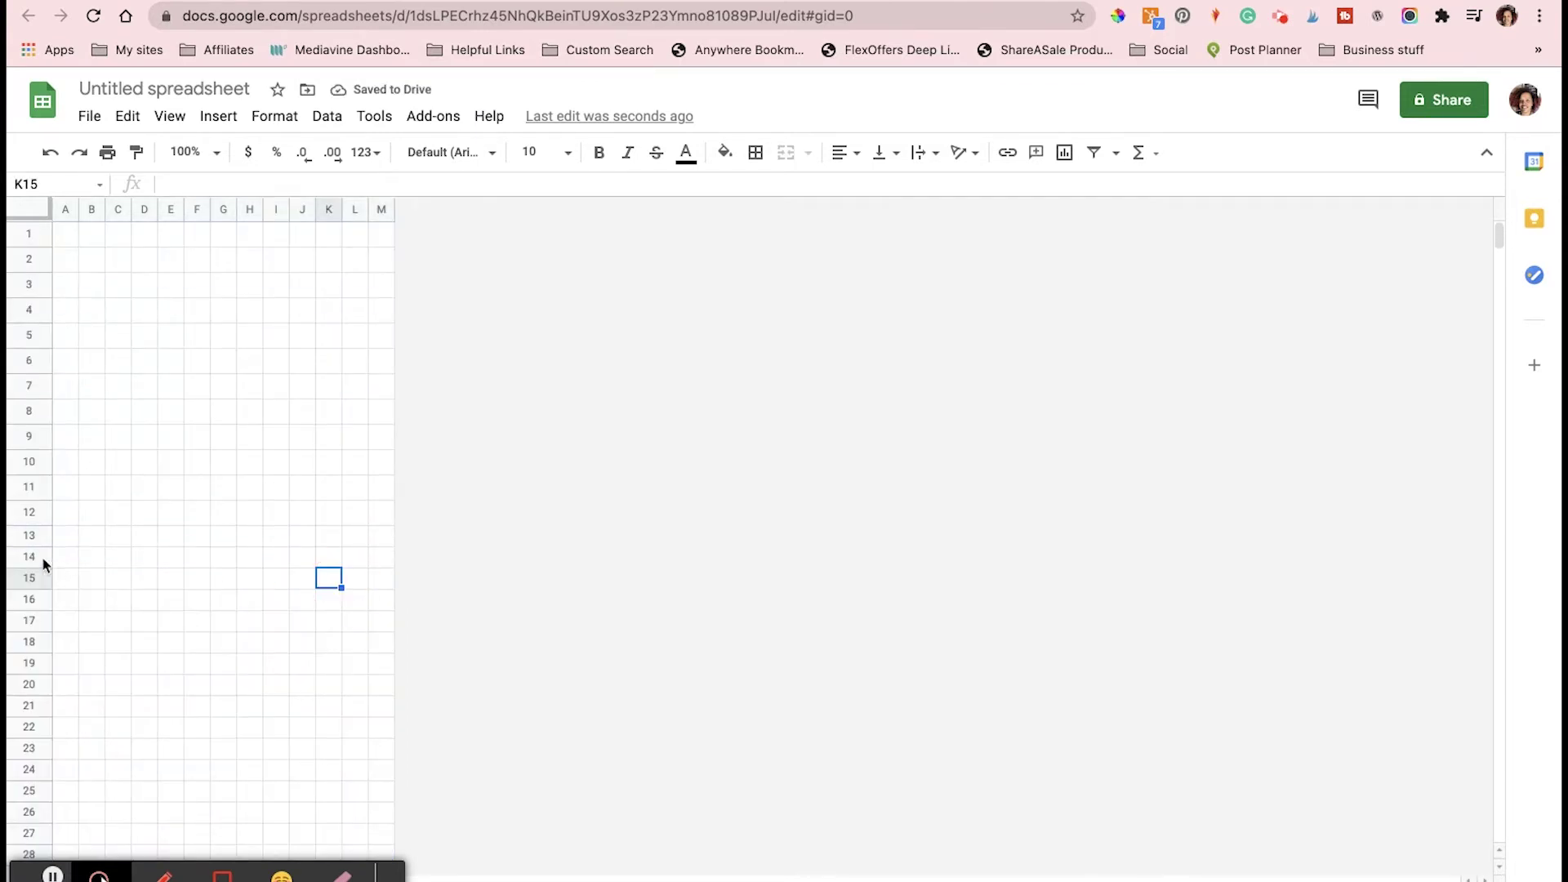
drag(30, 559, 82, 812)
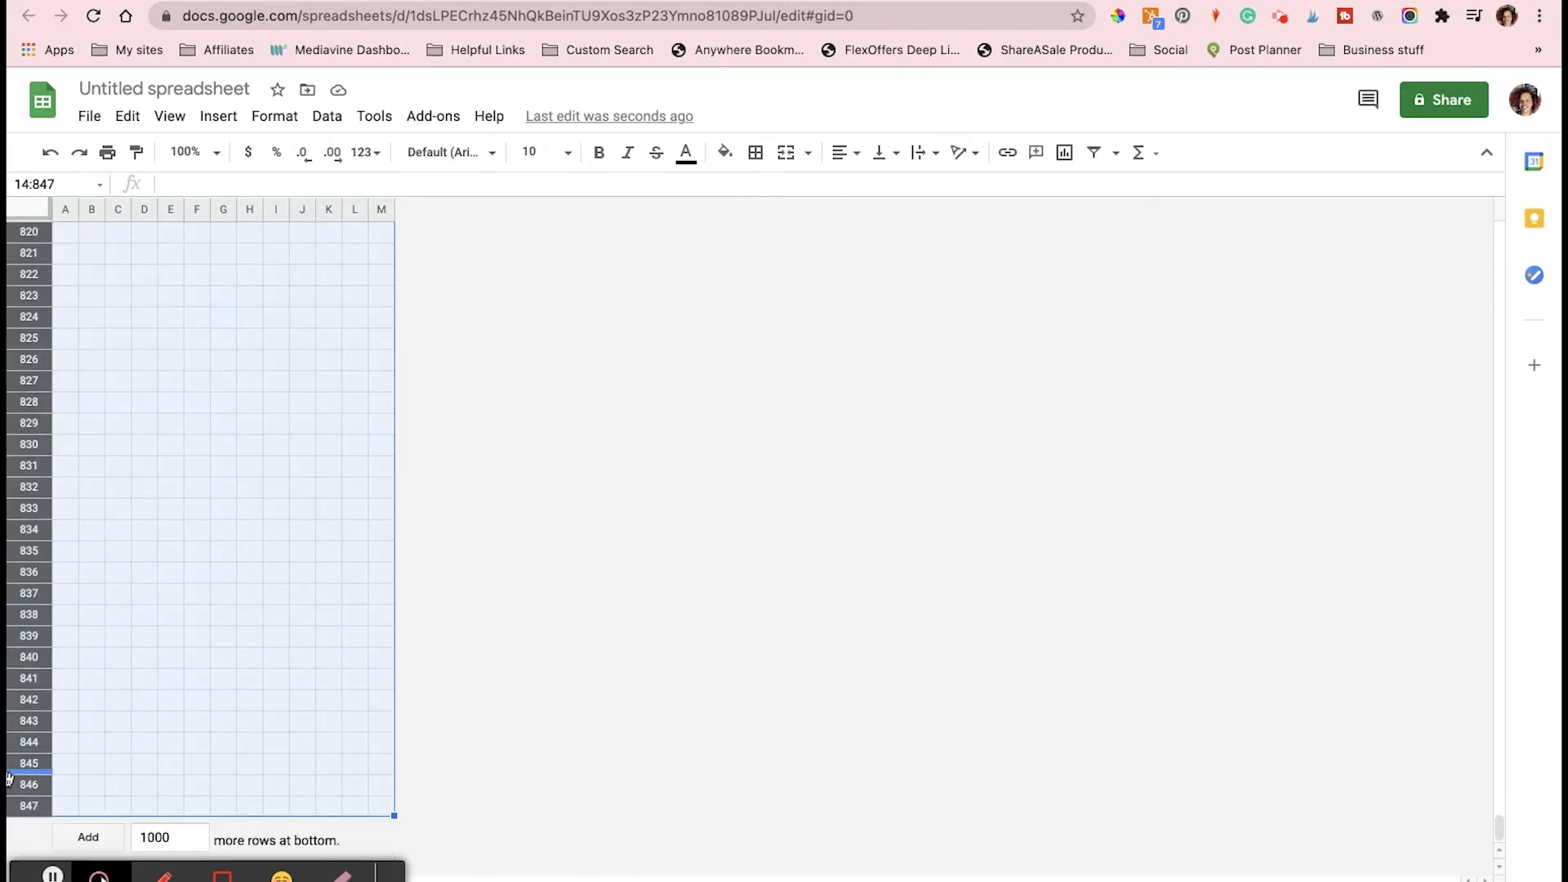
right_click(145, 713)
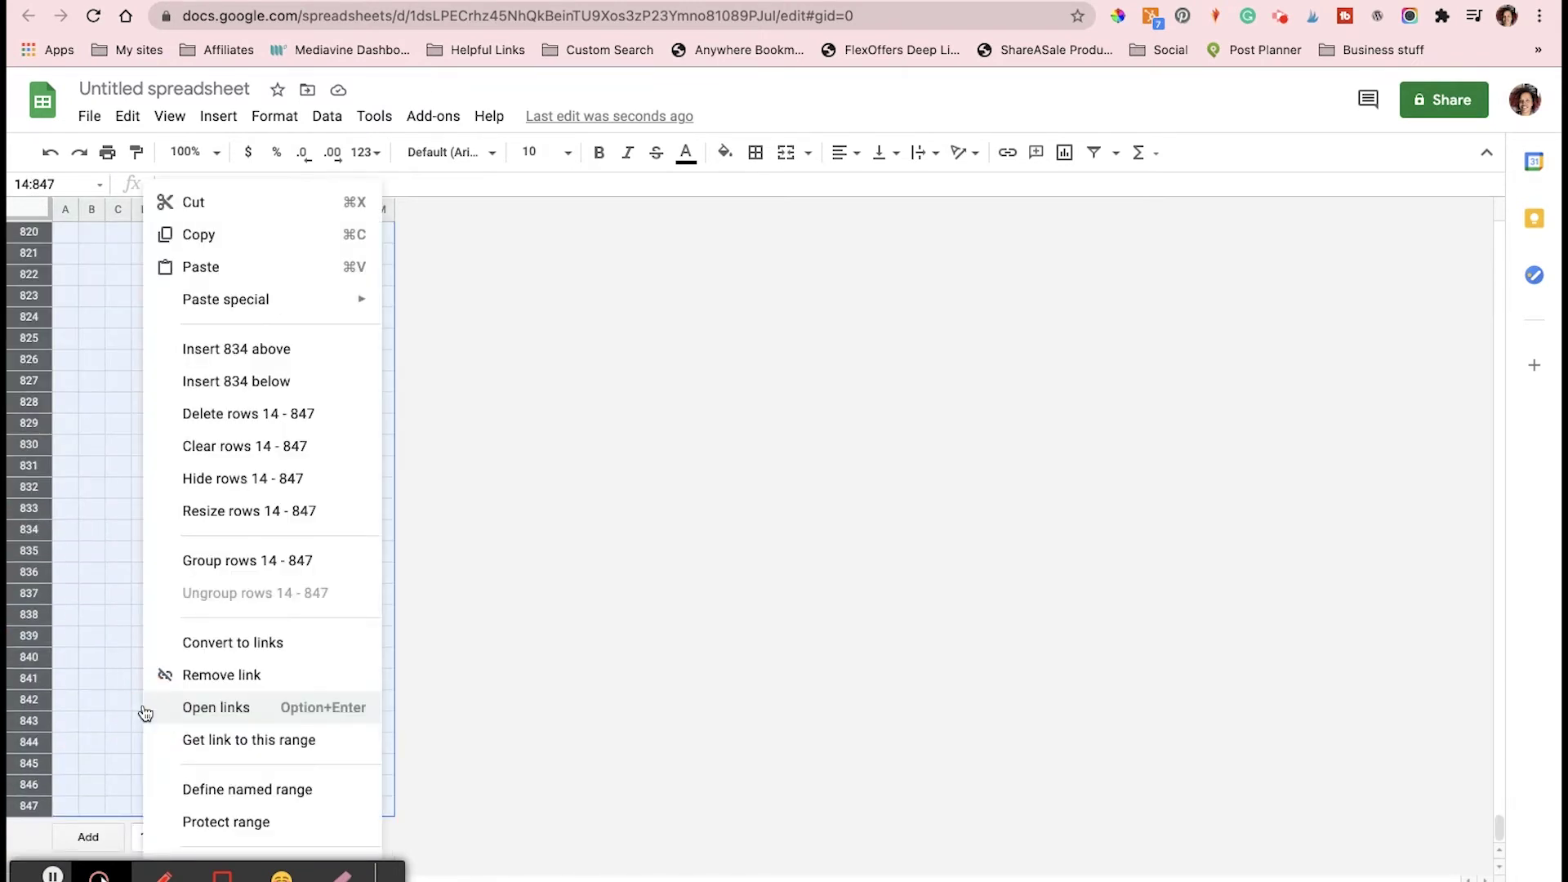
click(250, 418)
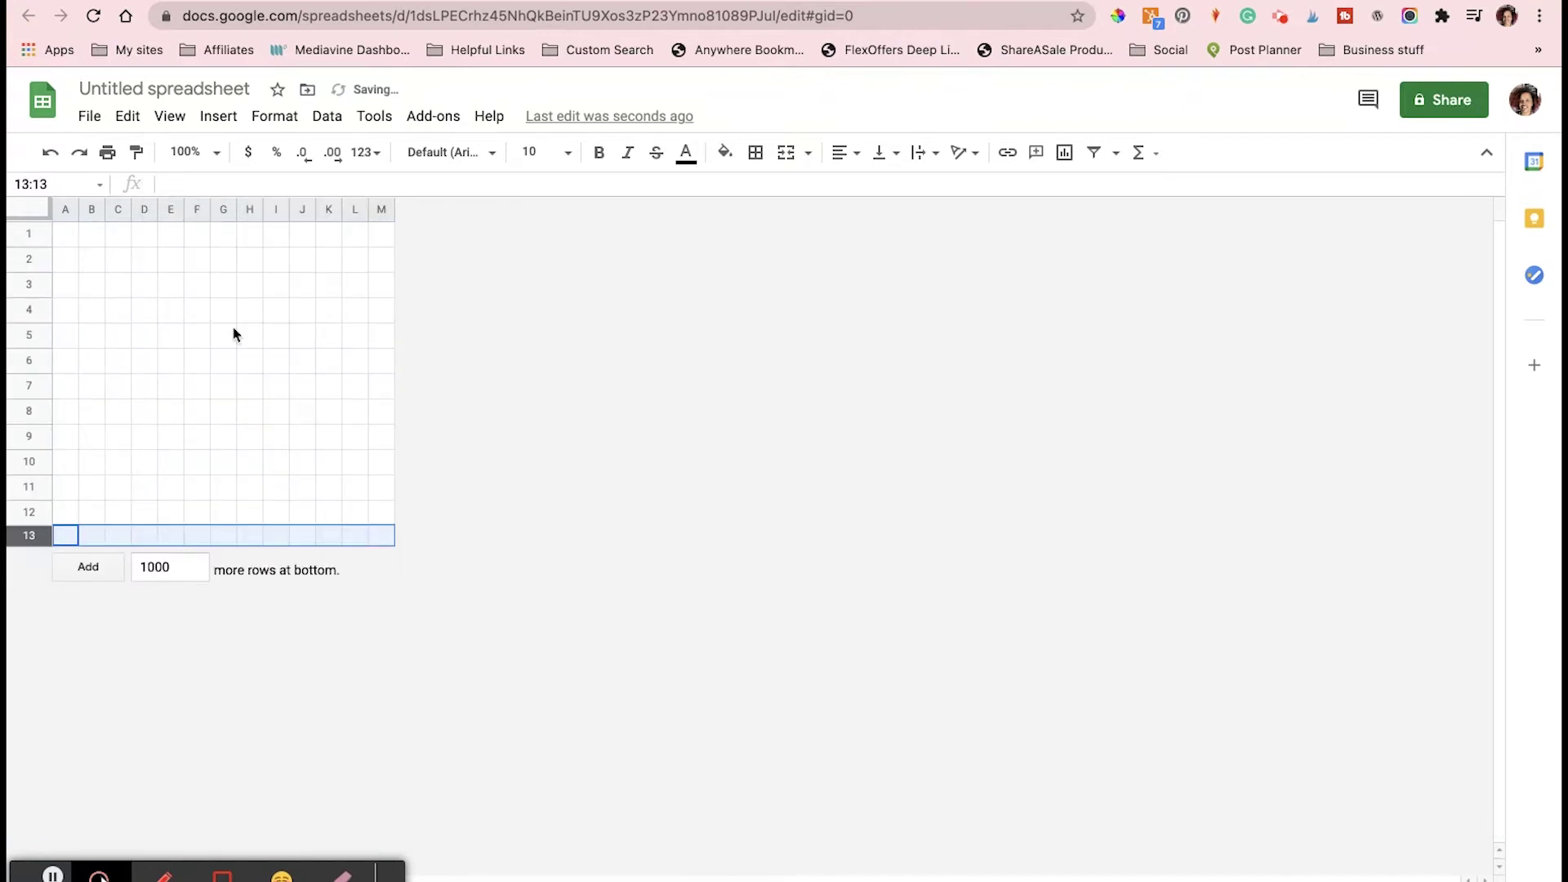
Enlarge the sheet view to 150% and then 200%, and select cell B2
click(216, 154)
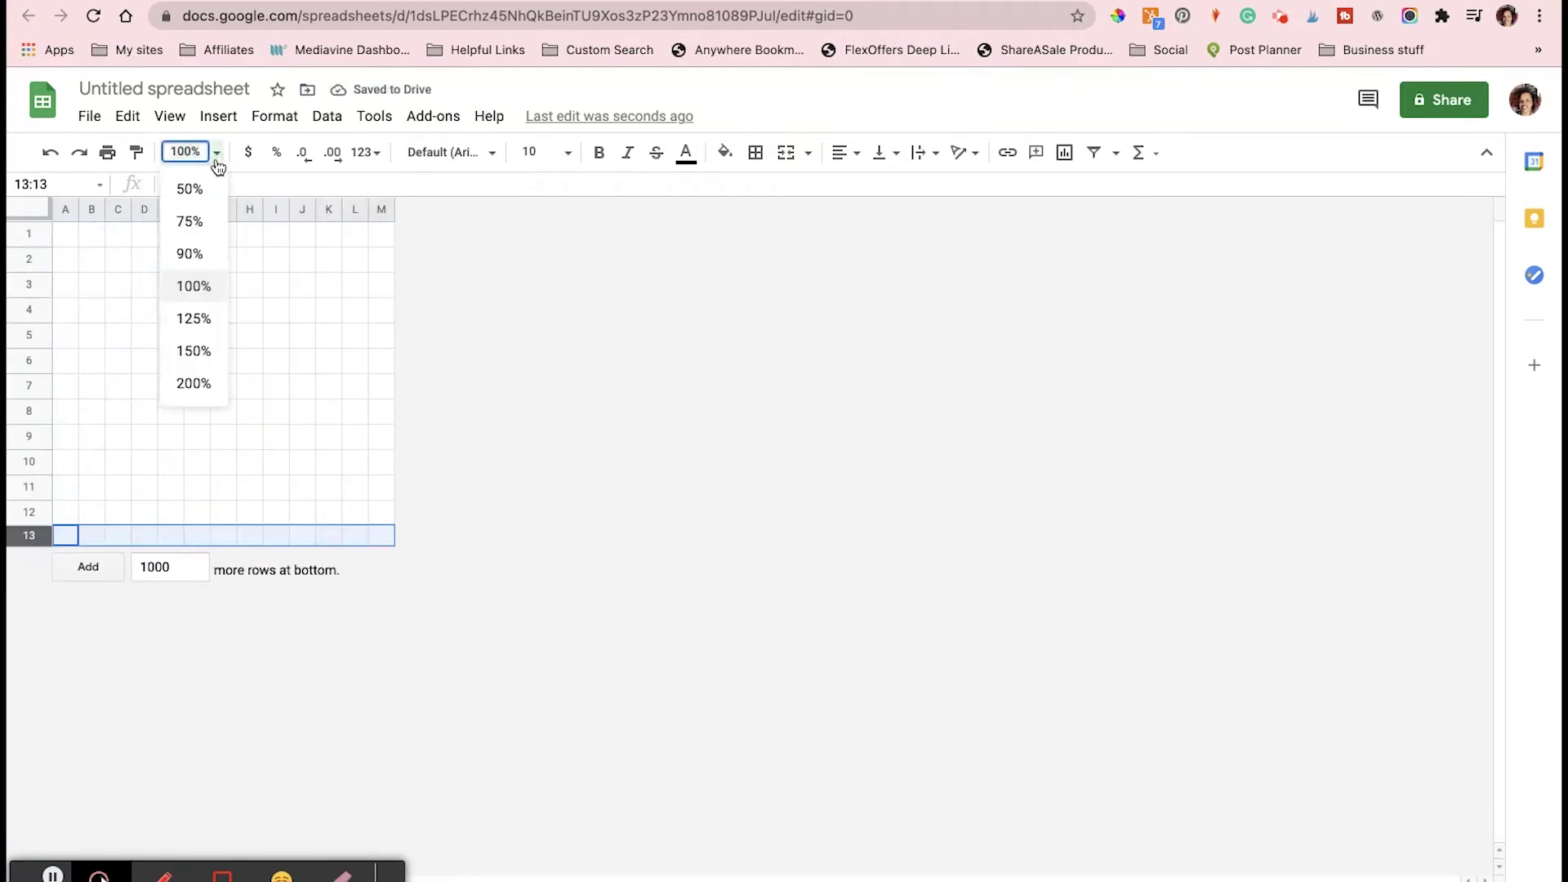
click(202, 352)
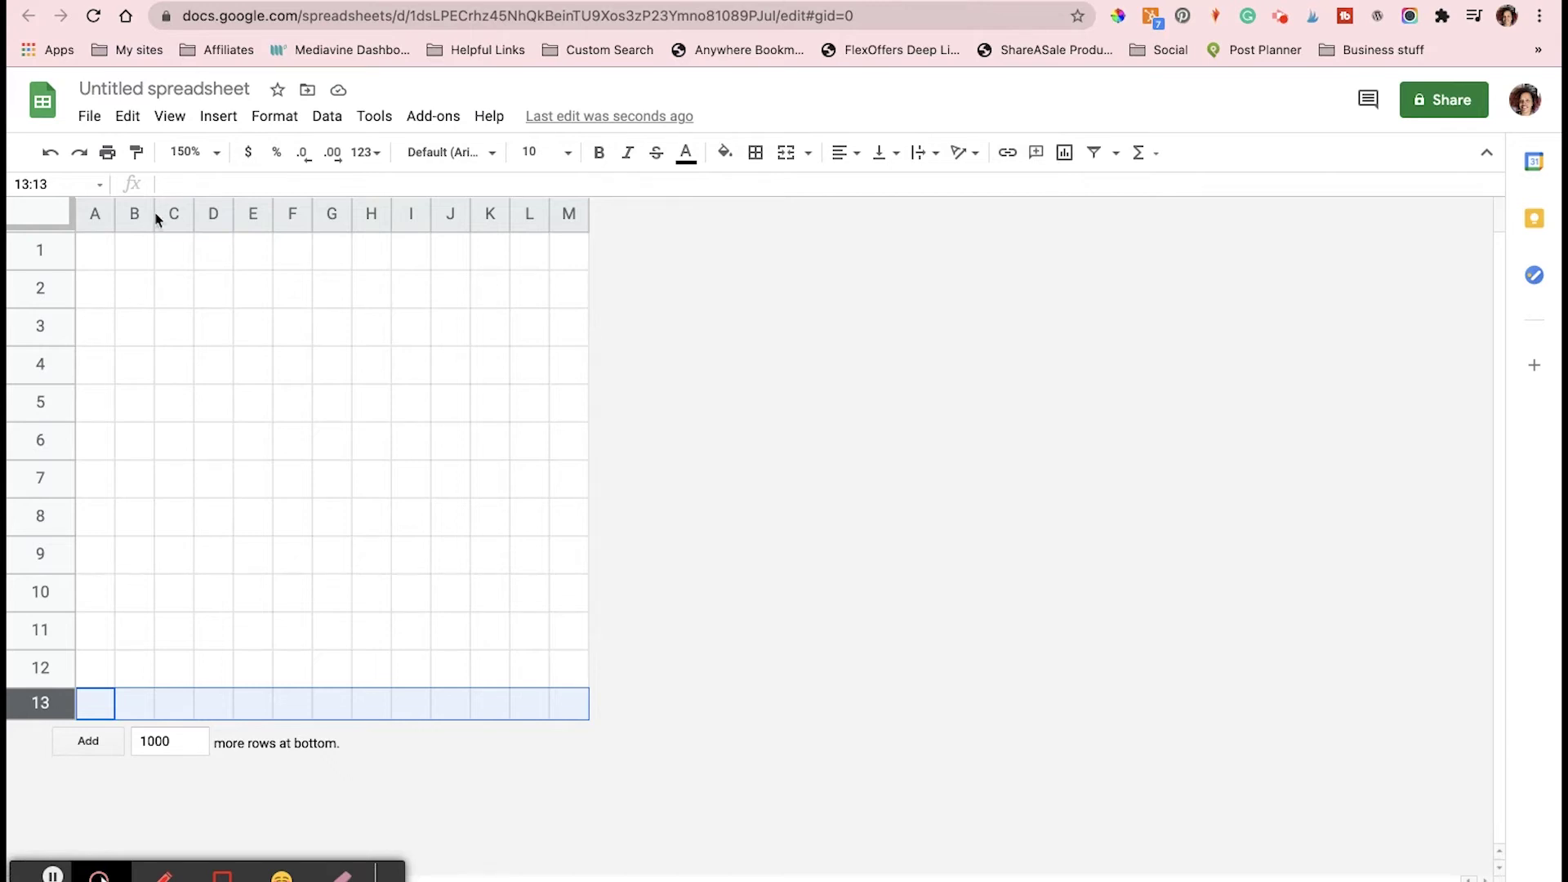
click(216, 153)
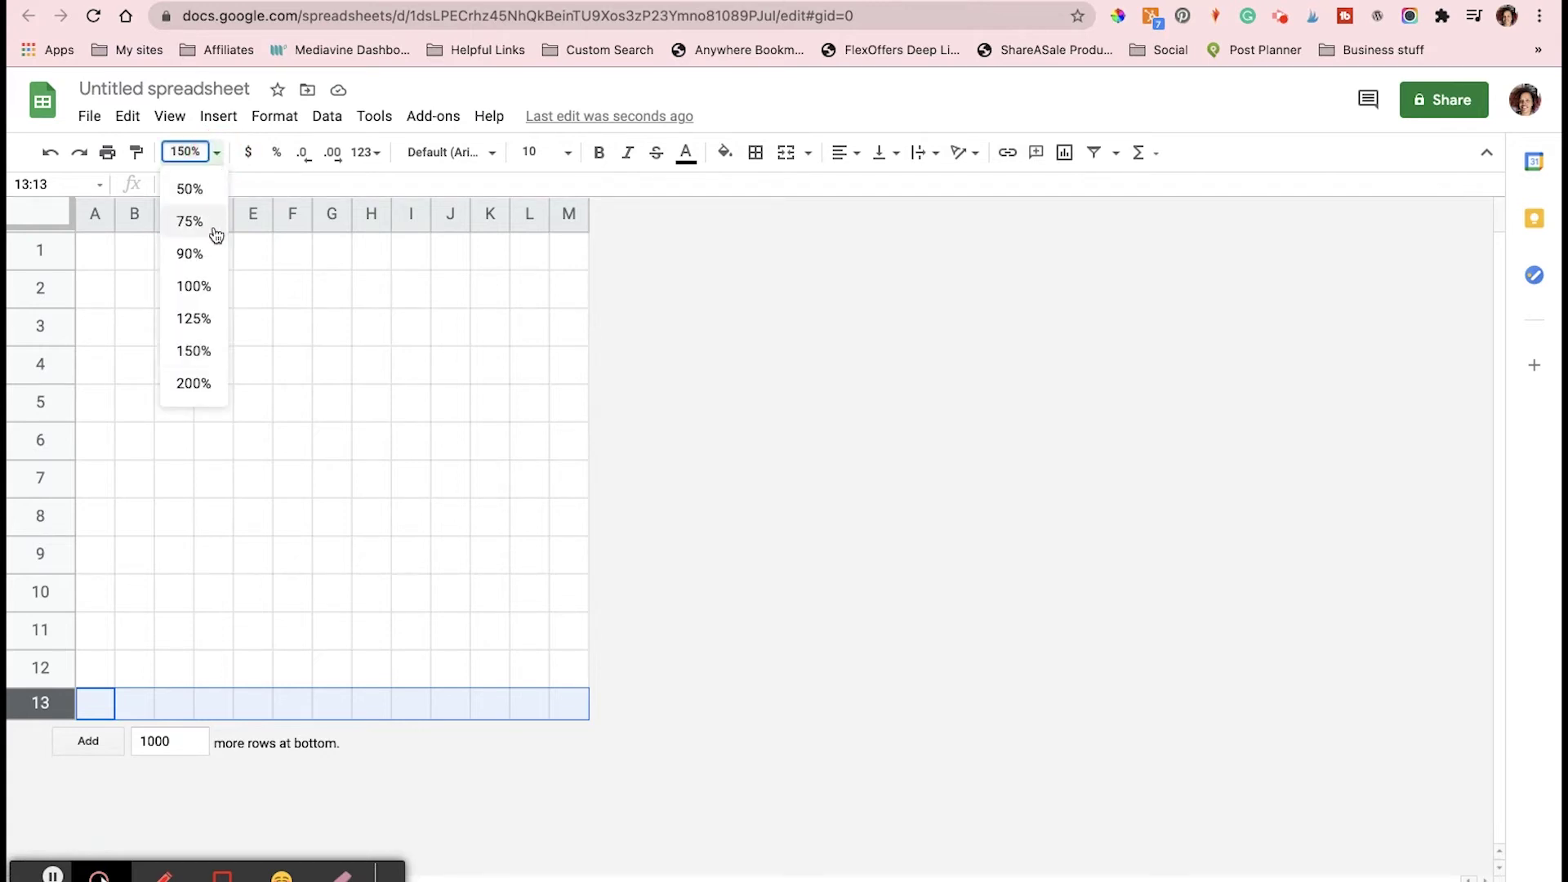
click(200, 377)
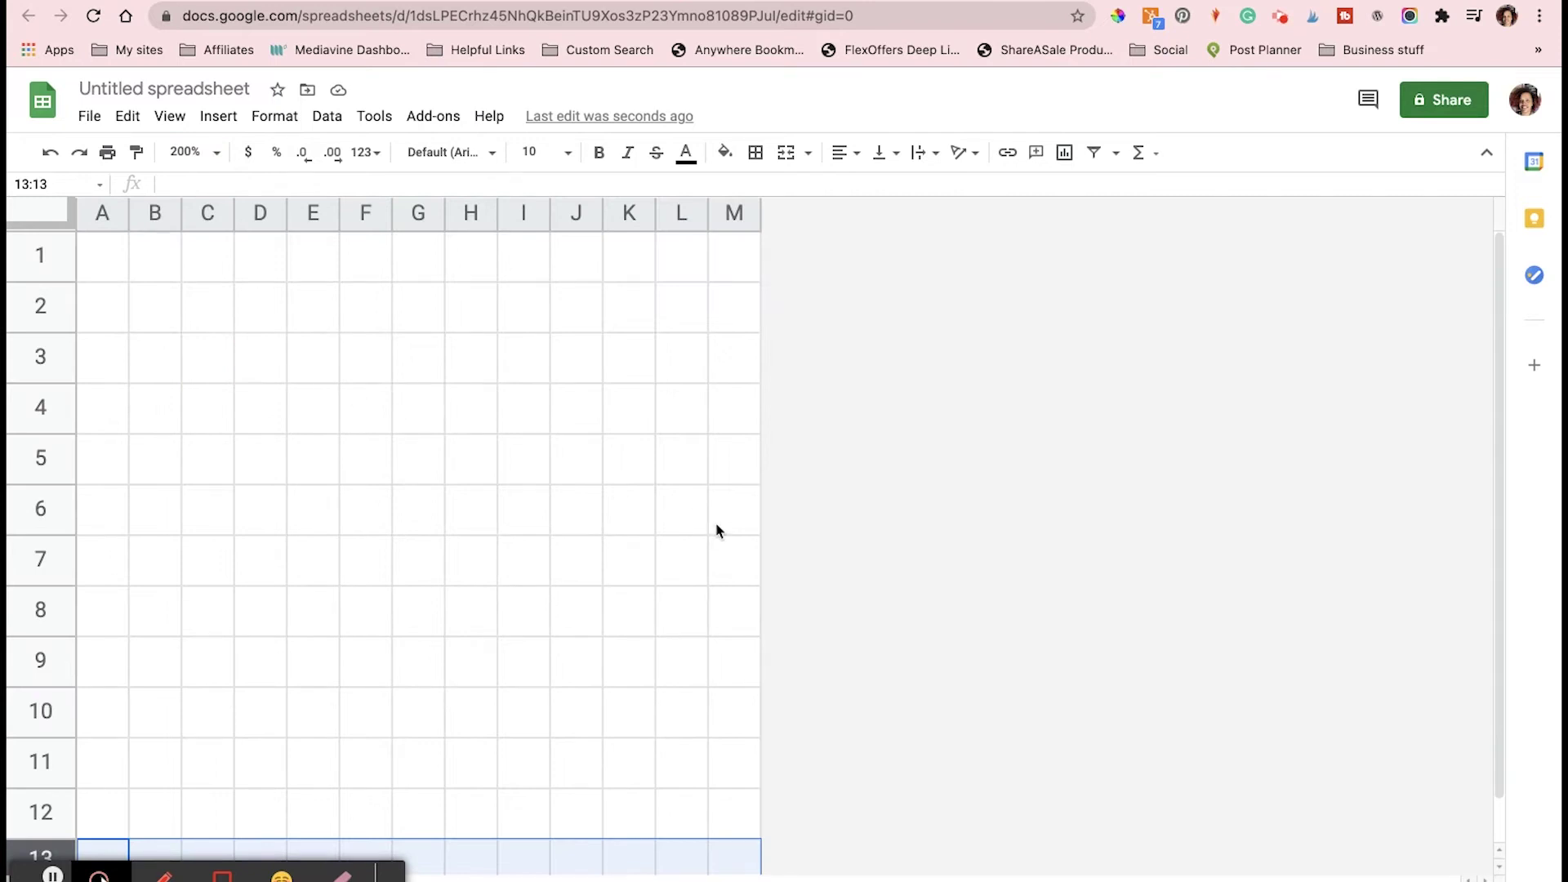
scroll(717, 530, down, 1)
scroll(717, 531, up, 1)
click(163, 309)
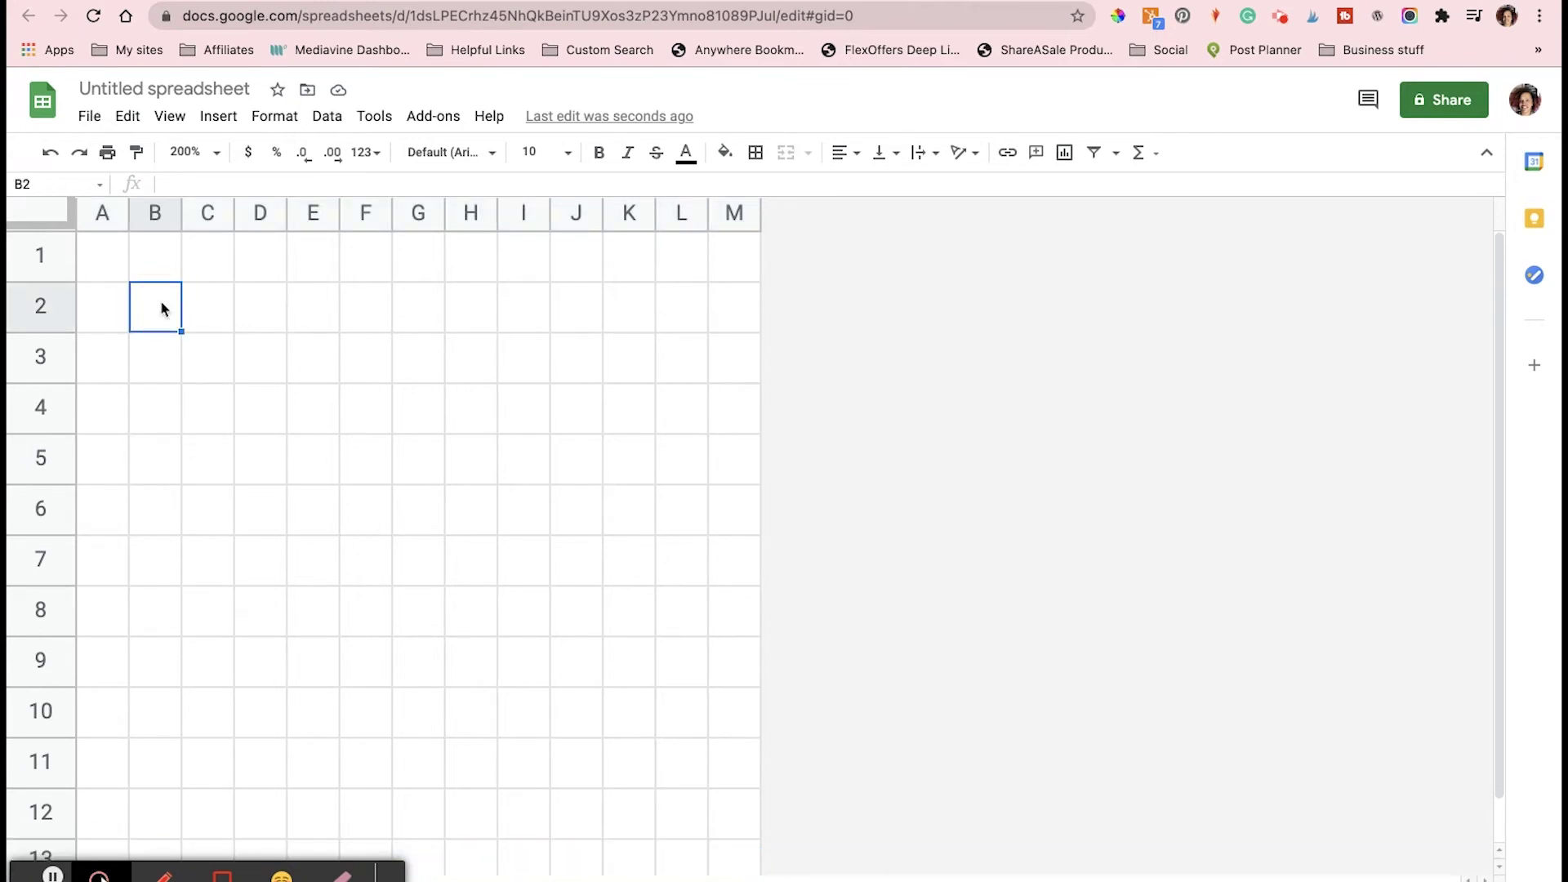
Enter the first family name diagonally in capitals from B2 to E5, one letter per cell
text(a)
text(A)
click(210, 367)
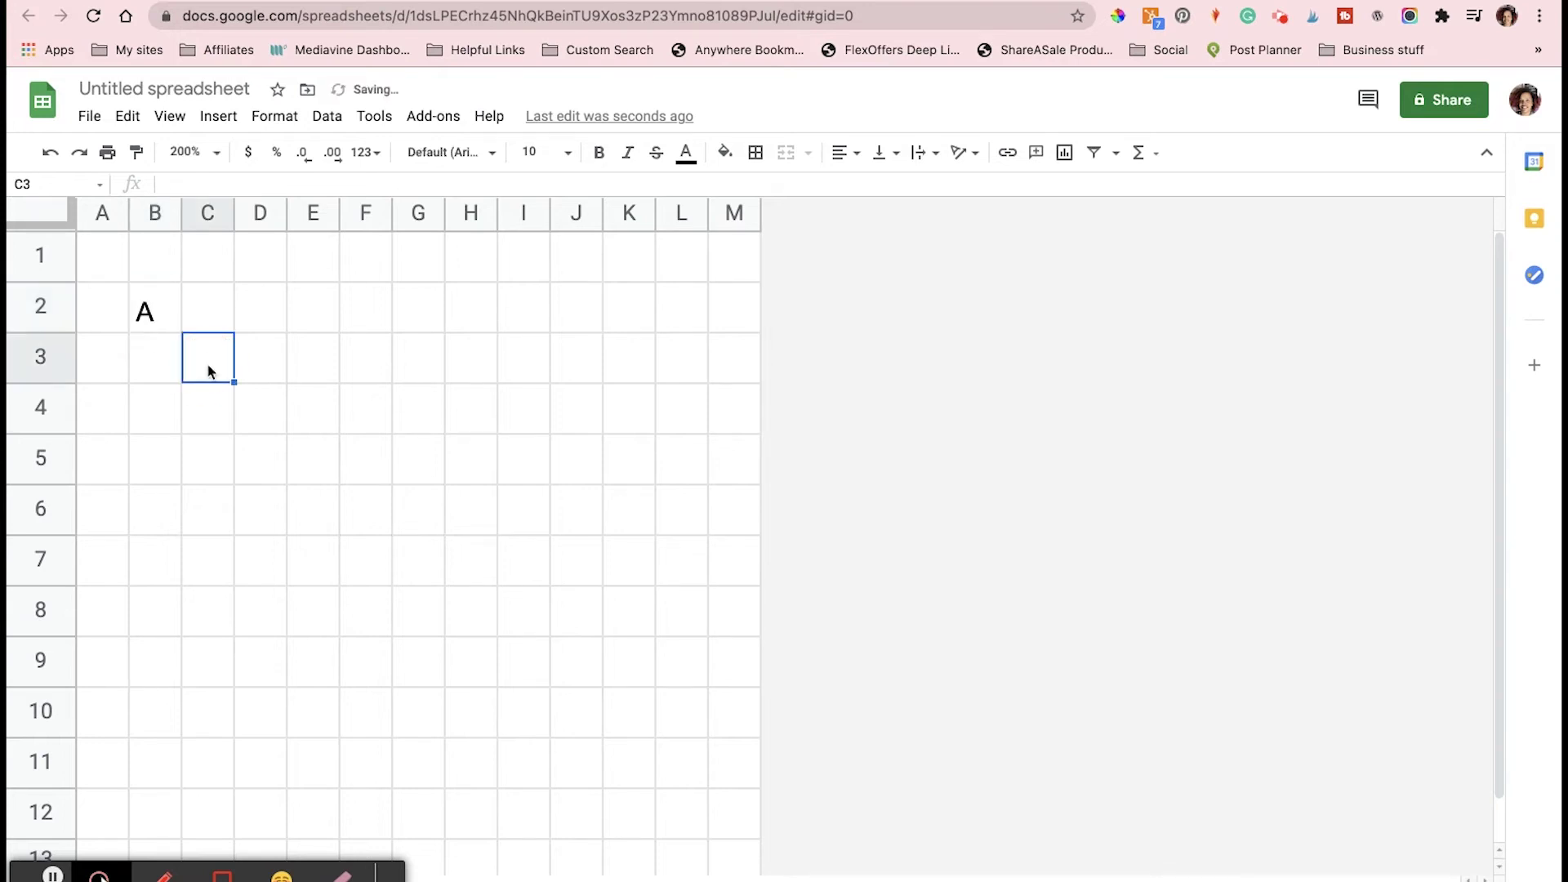
text(R)
click(272, 398)
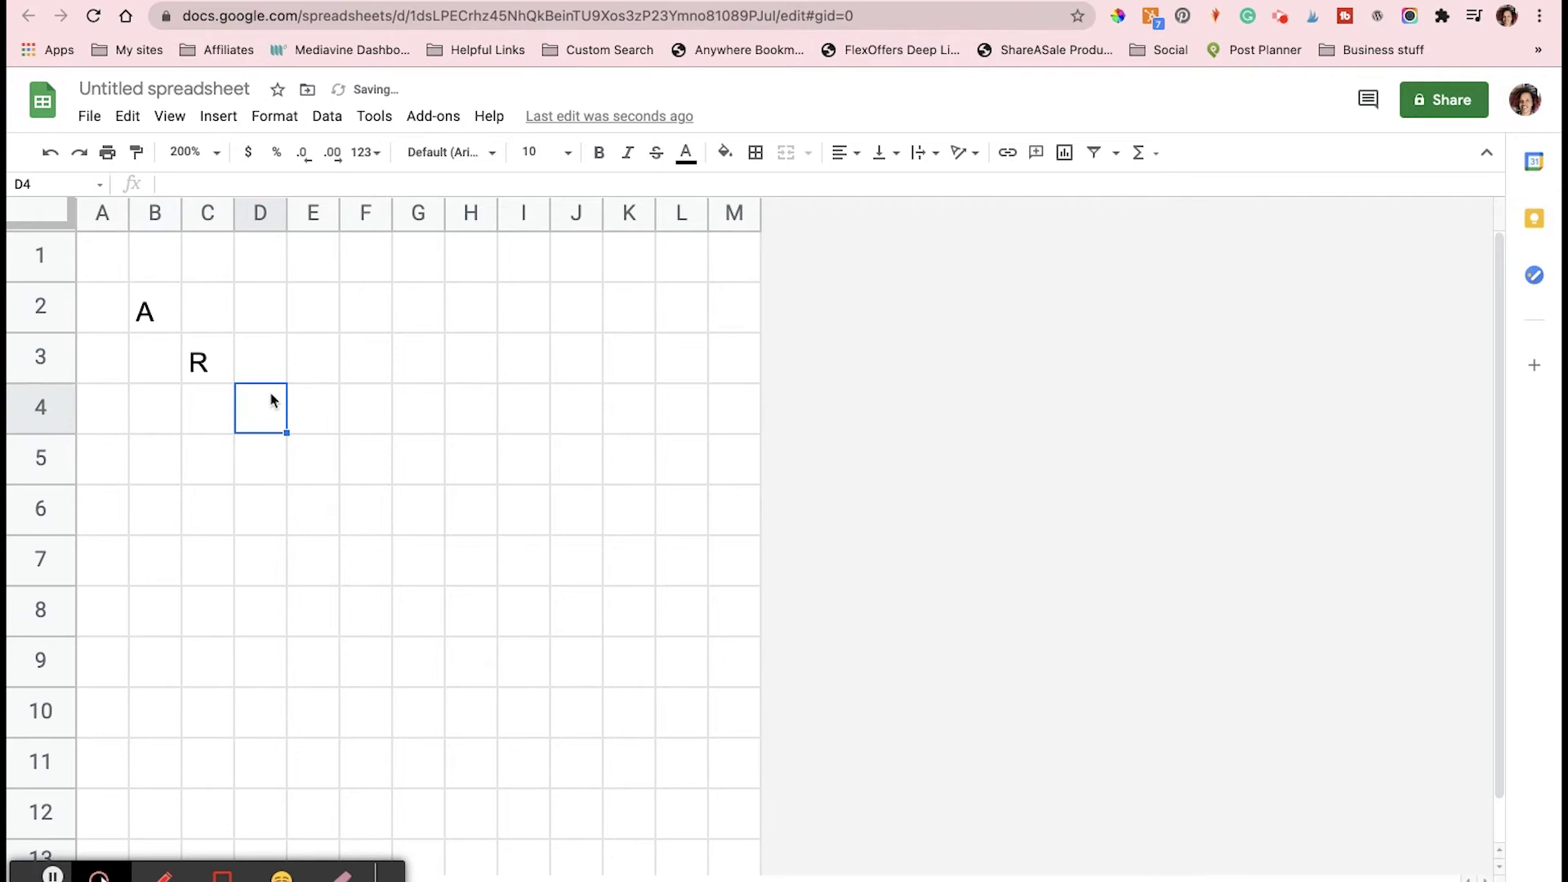
text(I)
click(308, 463)
text(A)
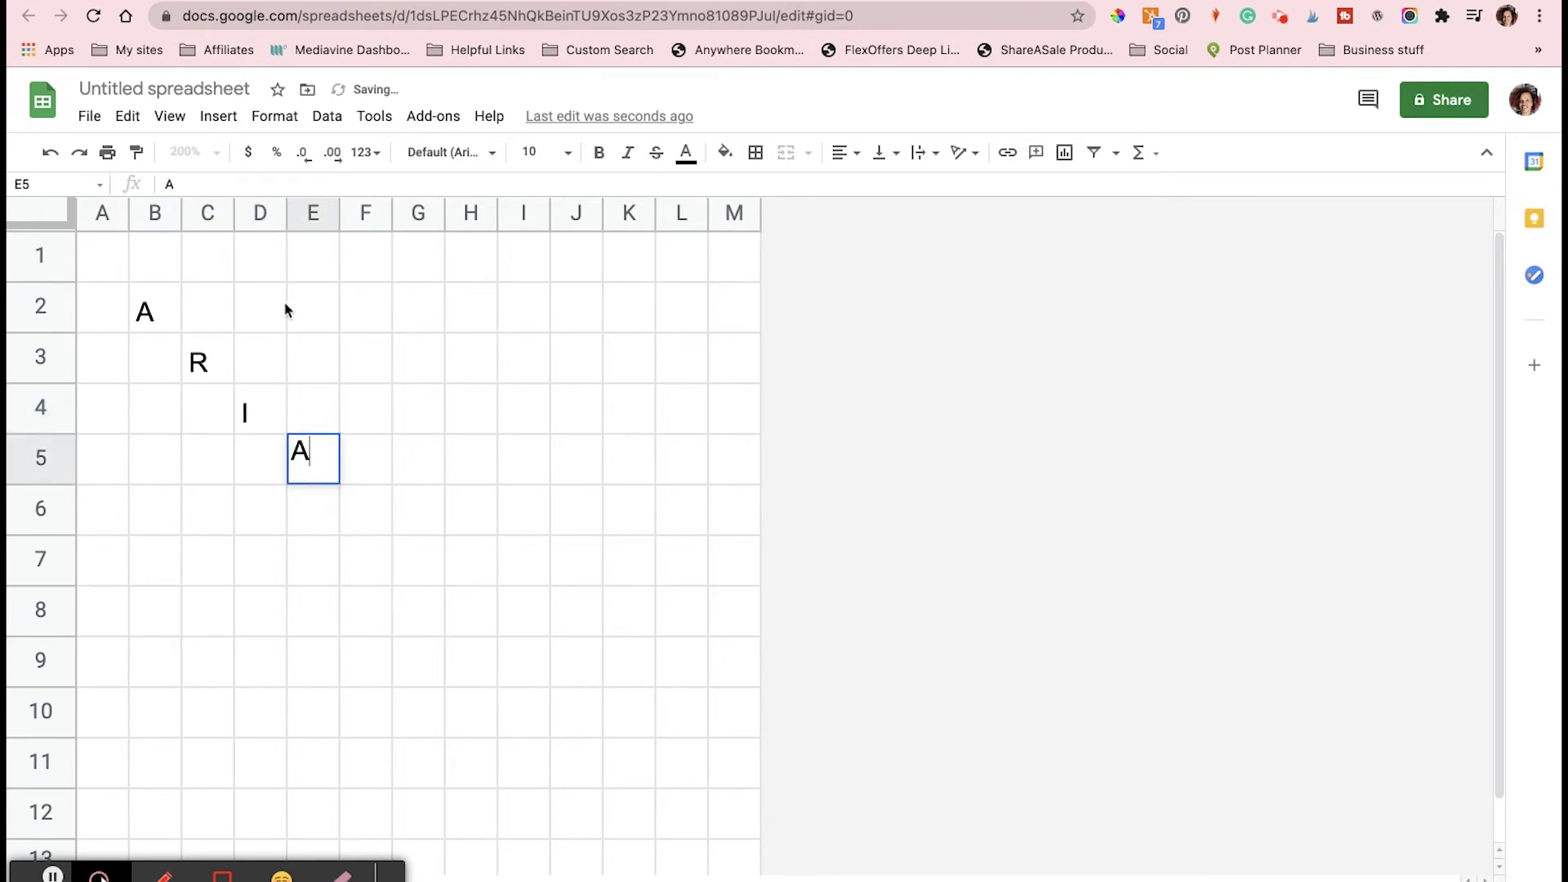
Enter a seven-letter family name horizontally in capitals across C1 to I1, one letter per cell
click(223, 264)
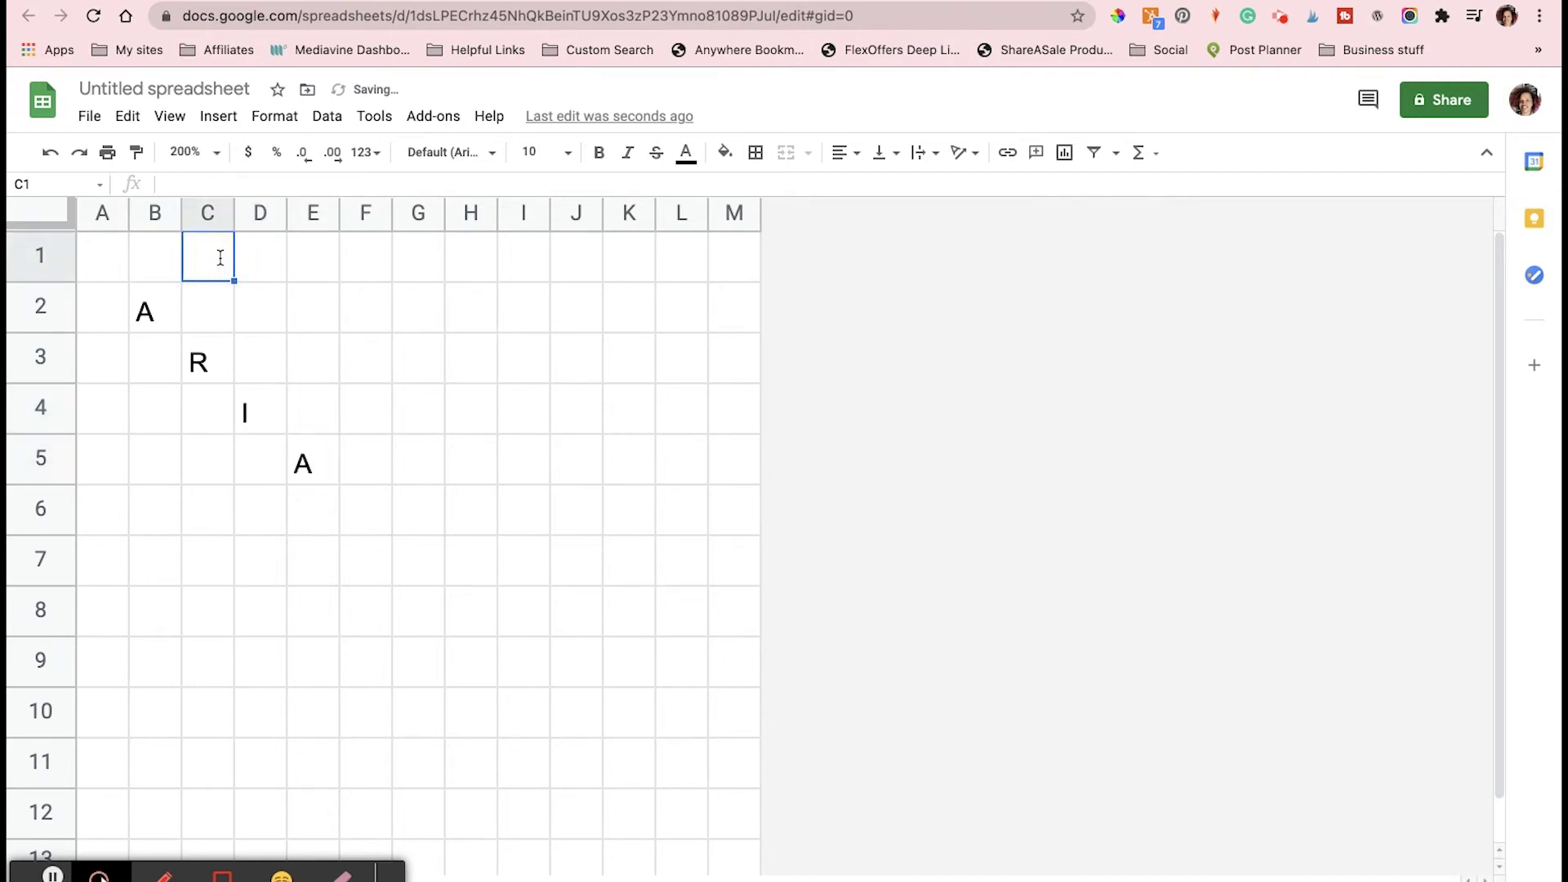
text(Z)
click(273, 259)
text(A)
click(324, 261)
text(R)
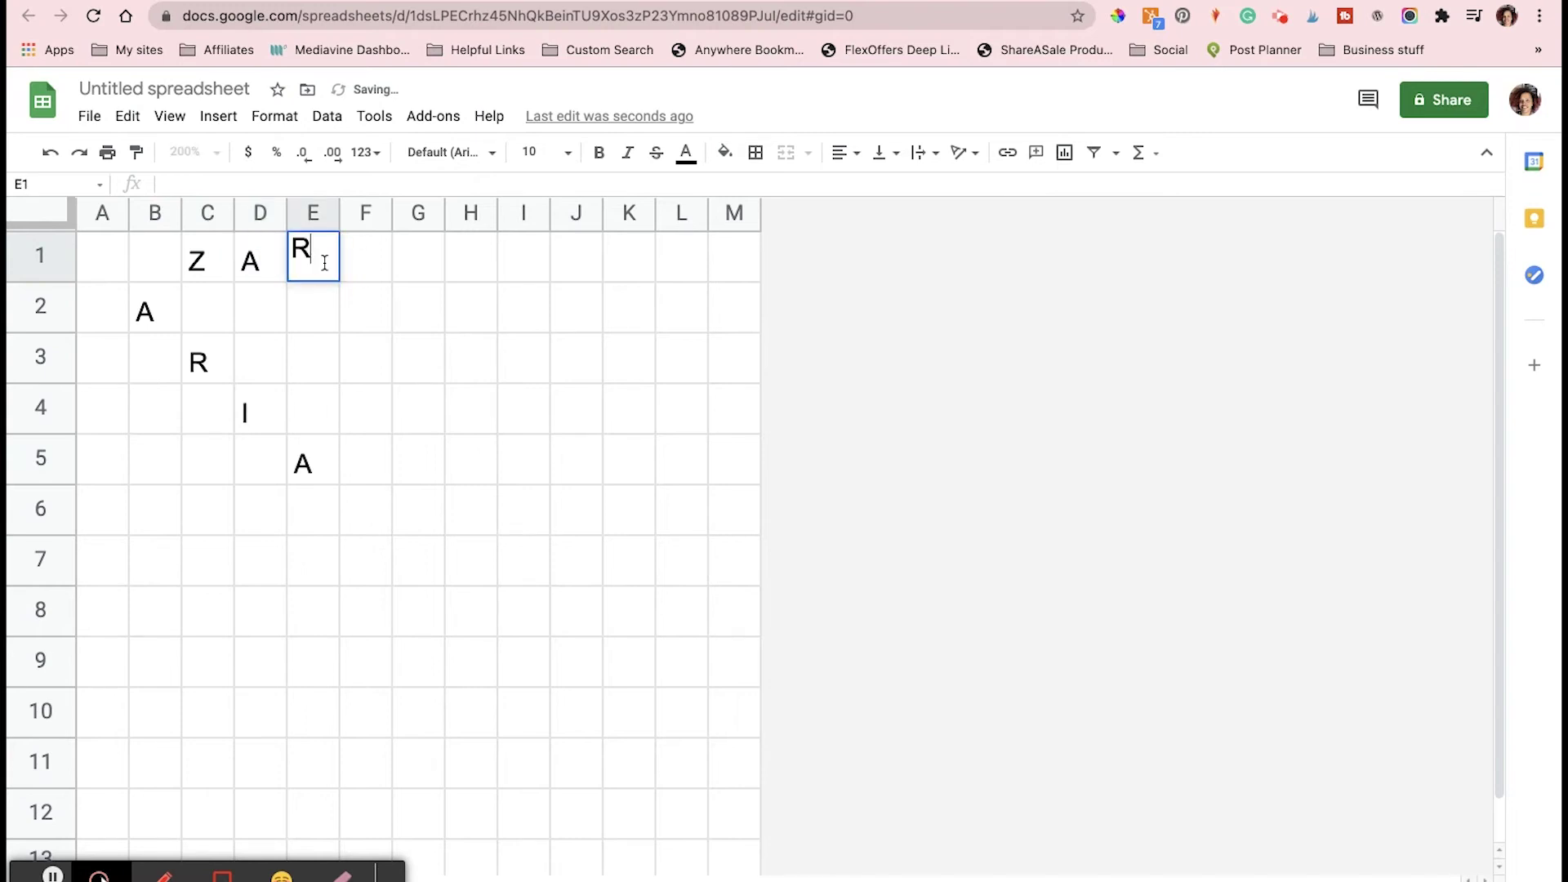
click(372, 272)
text(I)
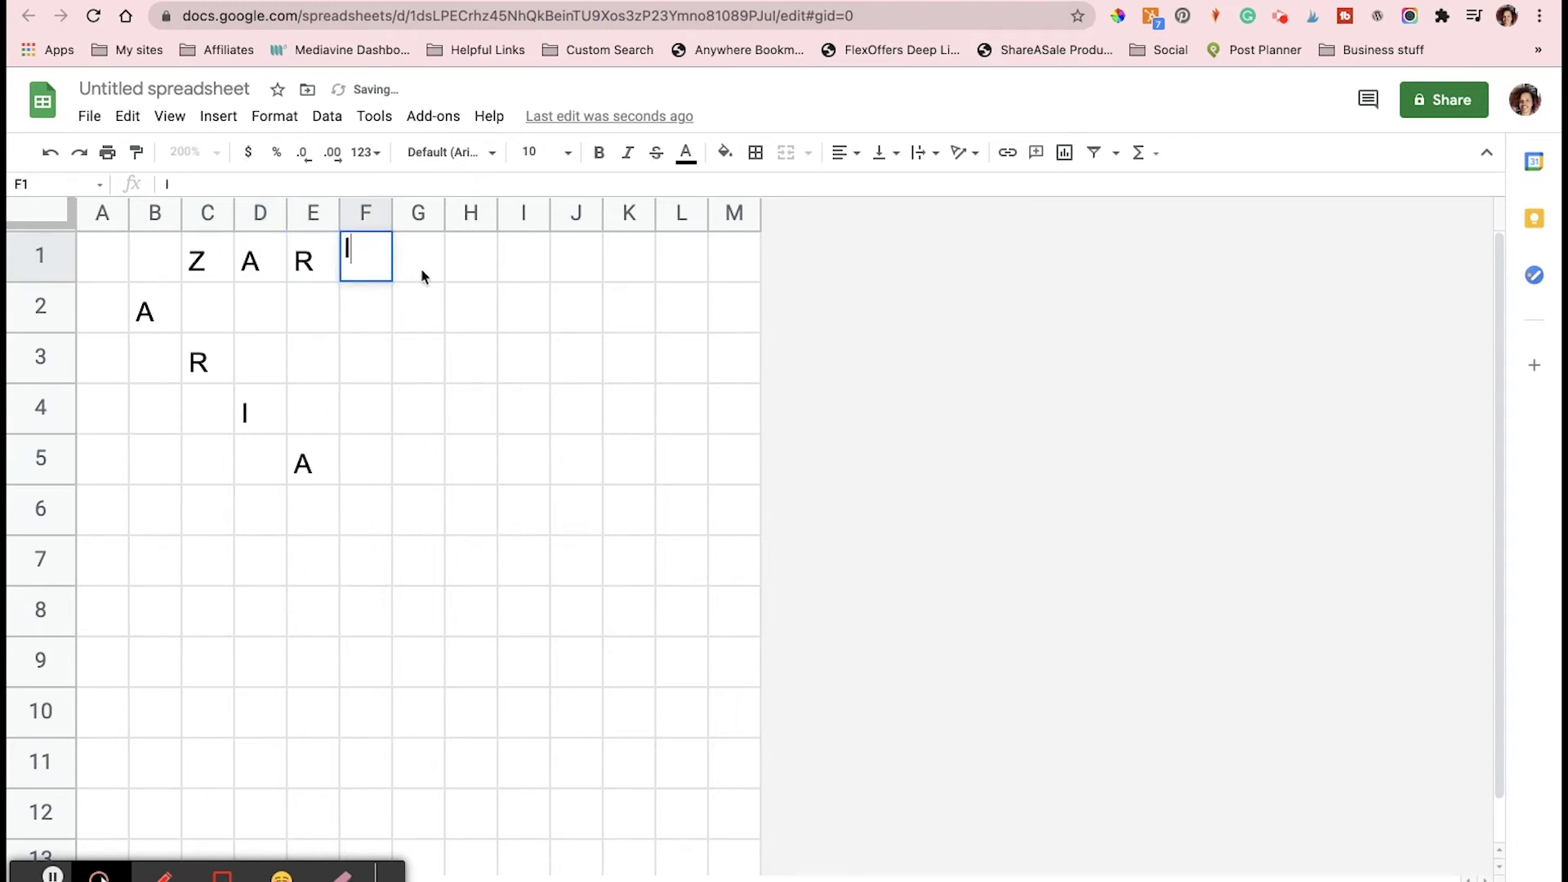
click(424, 275)
text(Y)
click(469, 276)
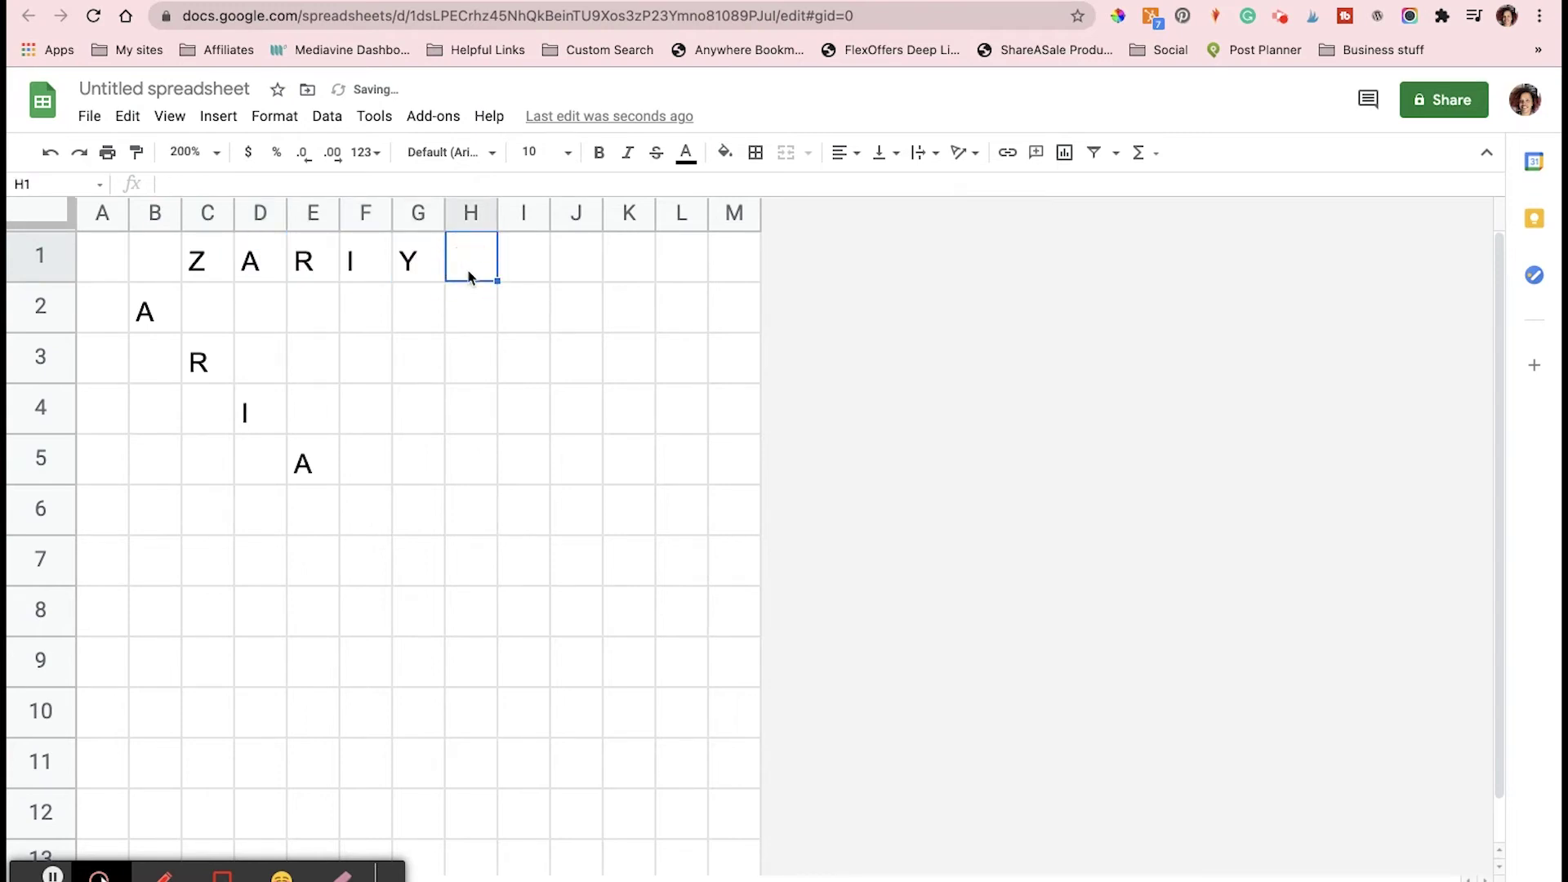
text(O)
click(514, 273)
text(N)
Enter a six-letter family name vertically in capitals from C6 down to C11, one letter per cell
click(197, 507)
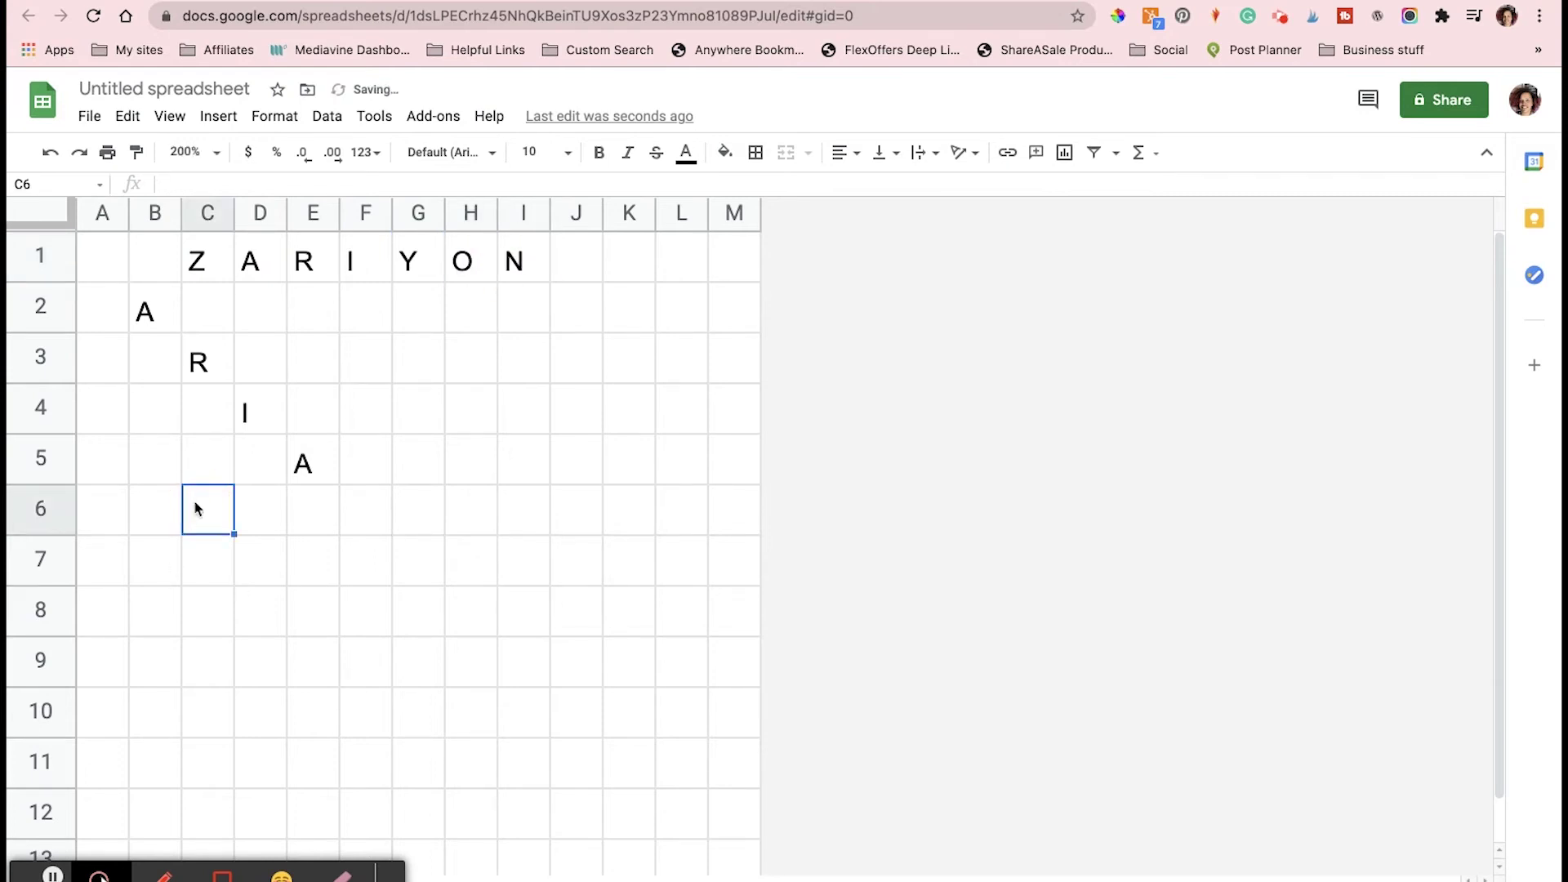
text(K)
click(197, 562)
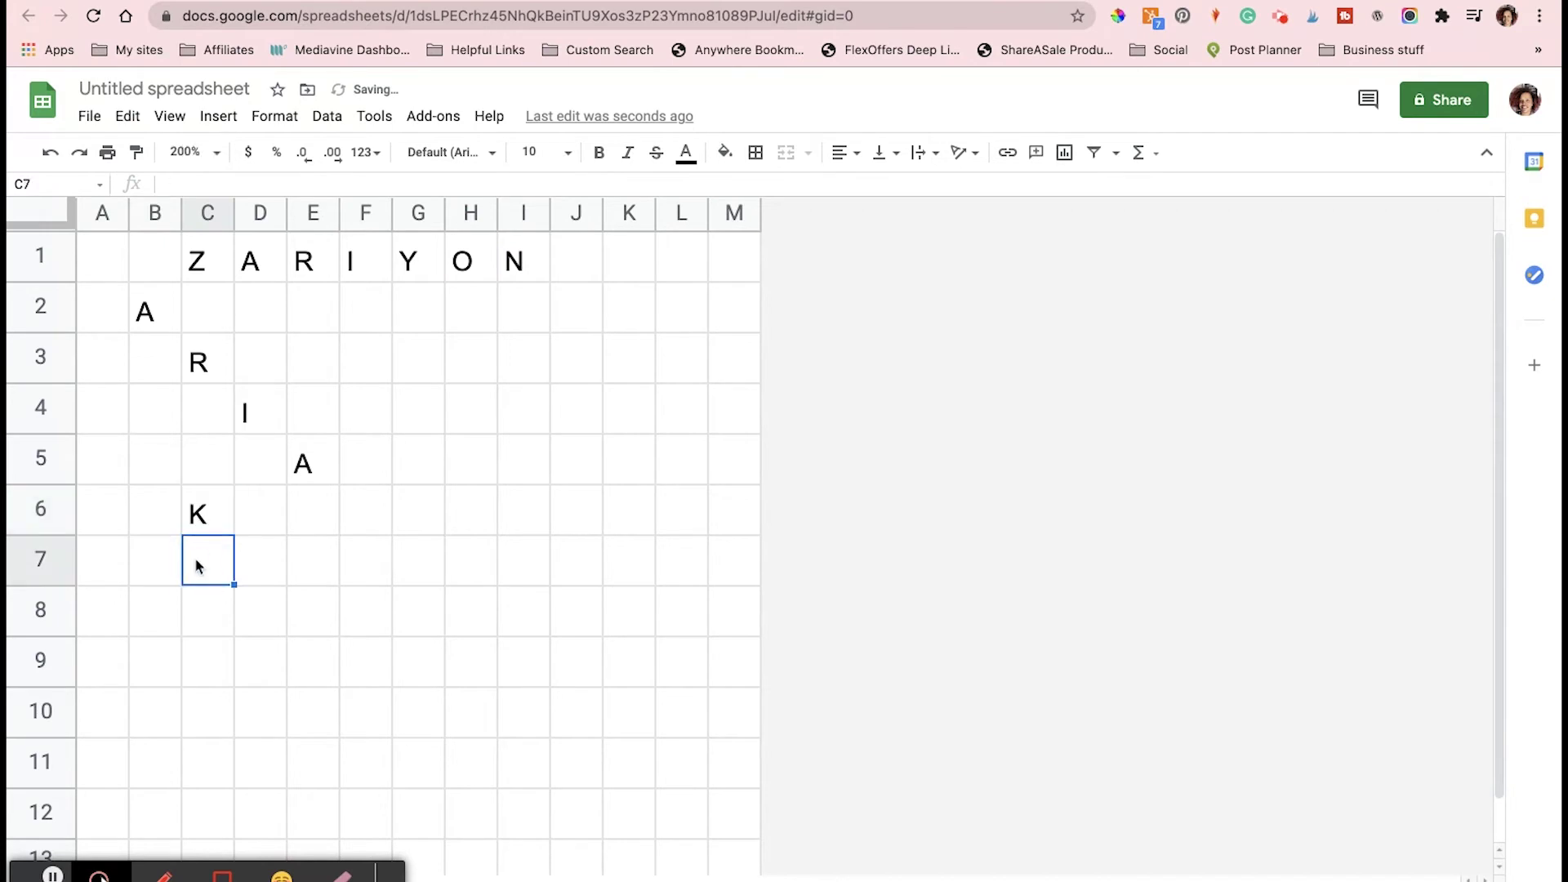
text(H)
click(198, 603)
text(A)
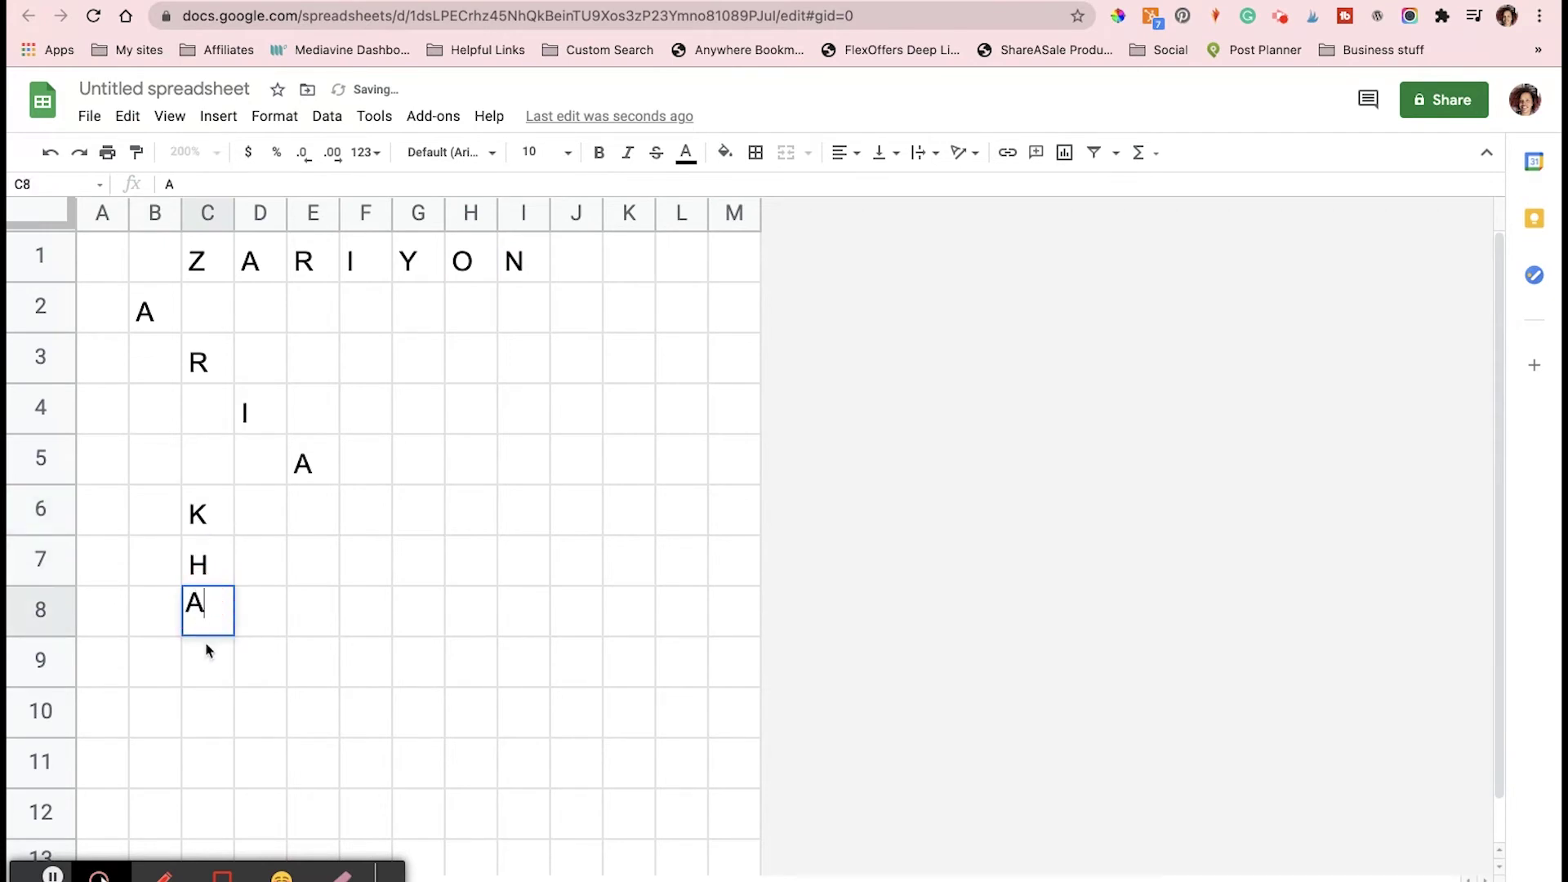
click(209, 661)
text(L)
click(210, 701)
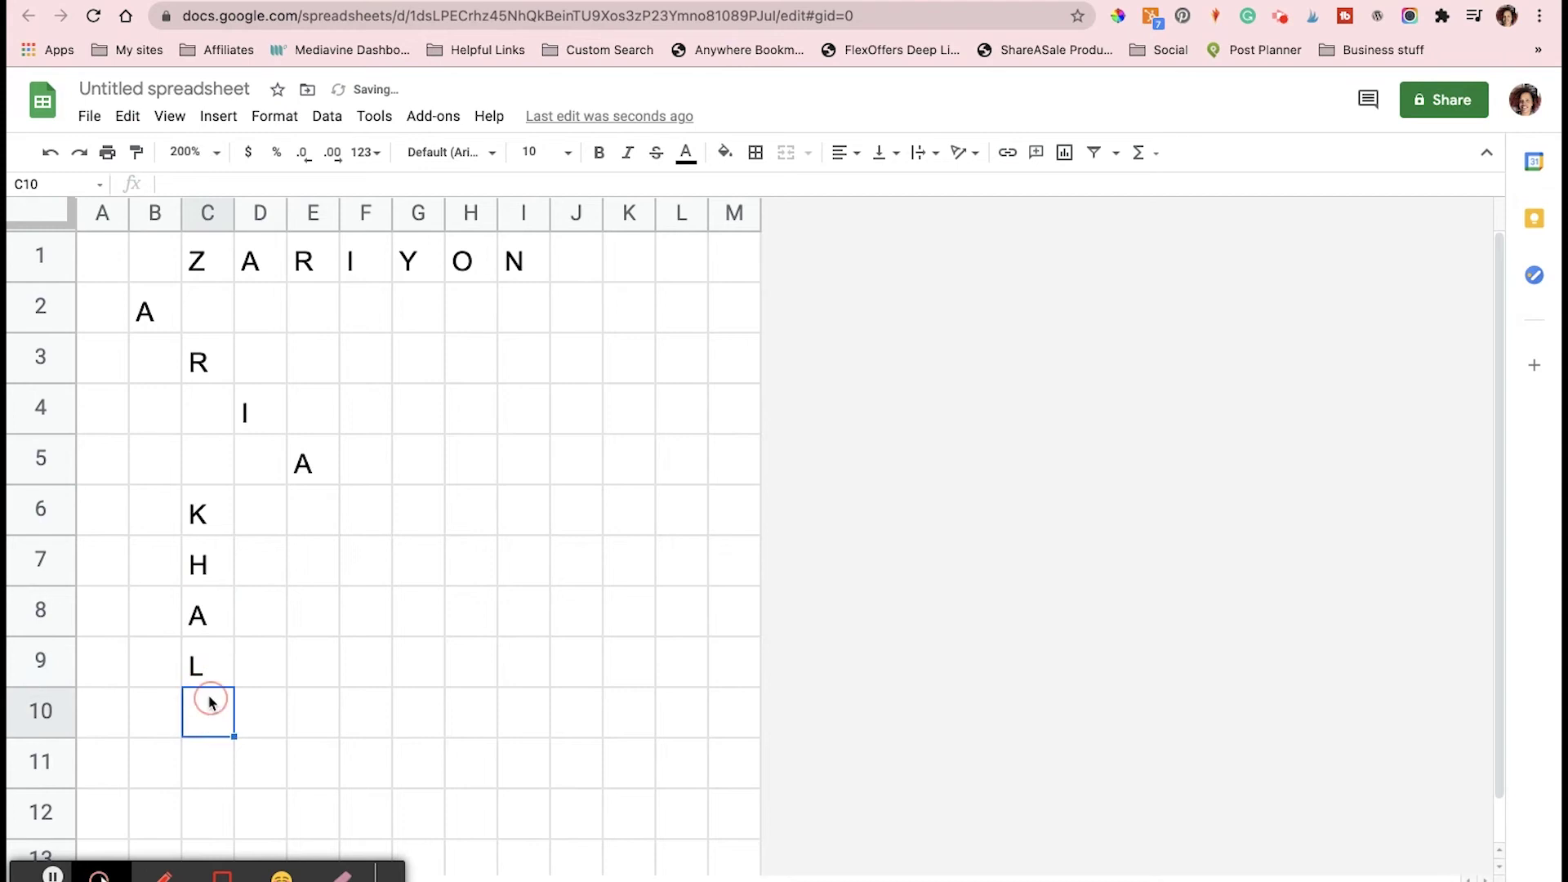
text(O)
key(BackSpace)
text(I)
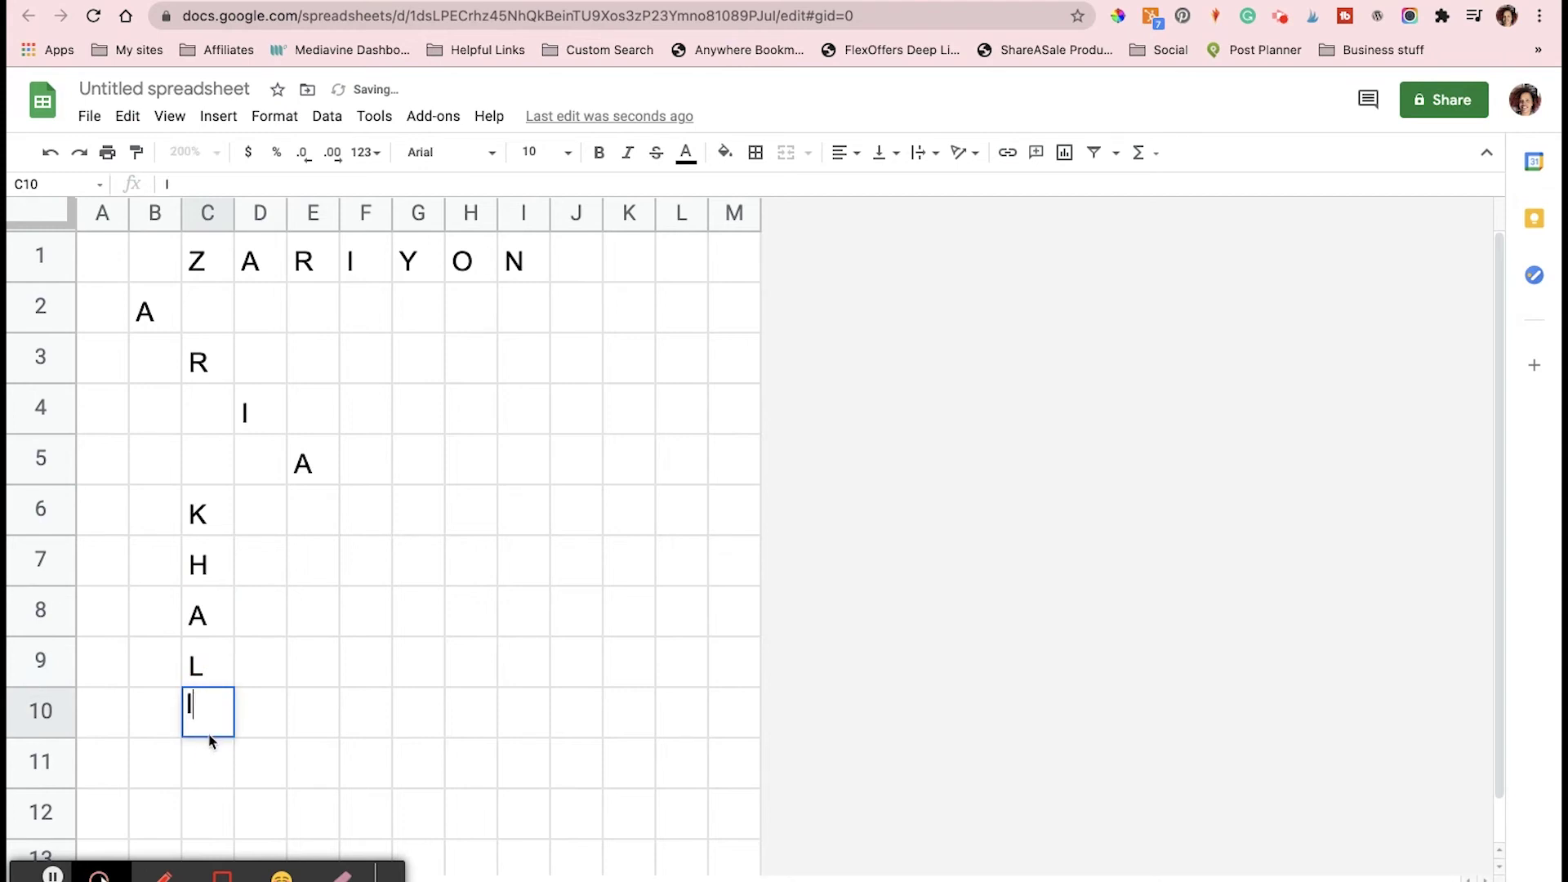
click(210, 764)
text(L)
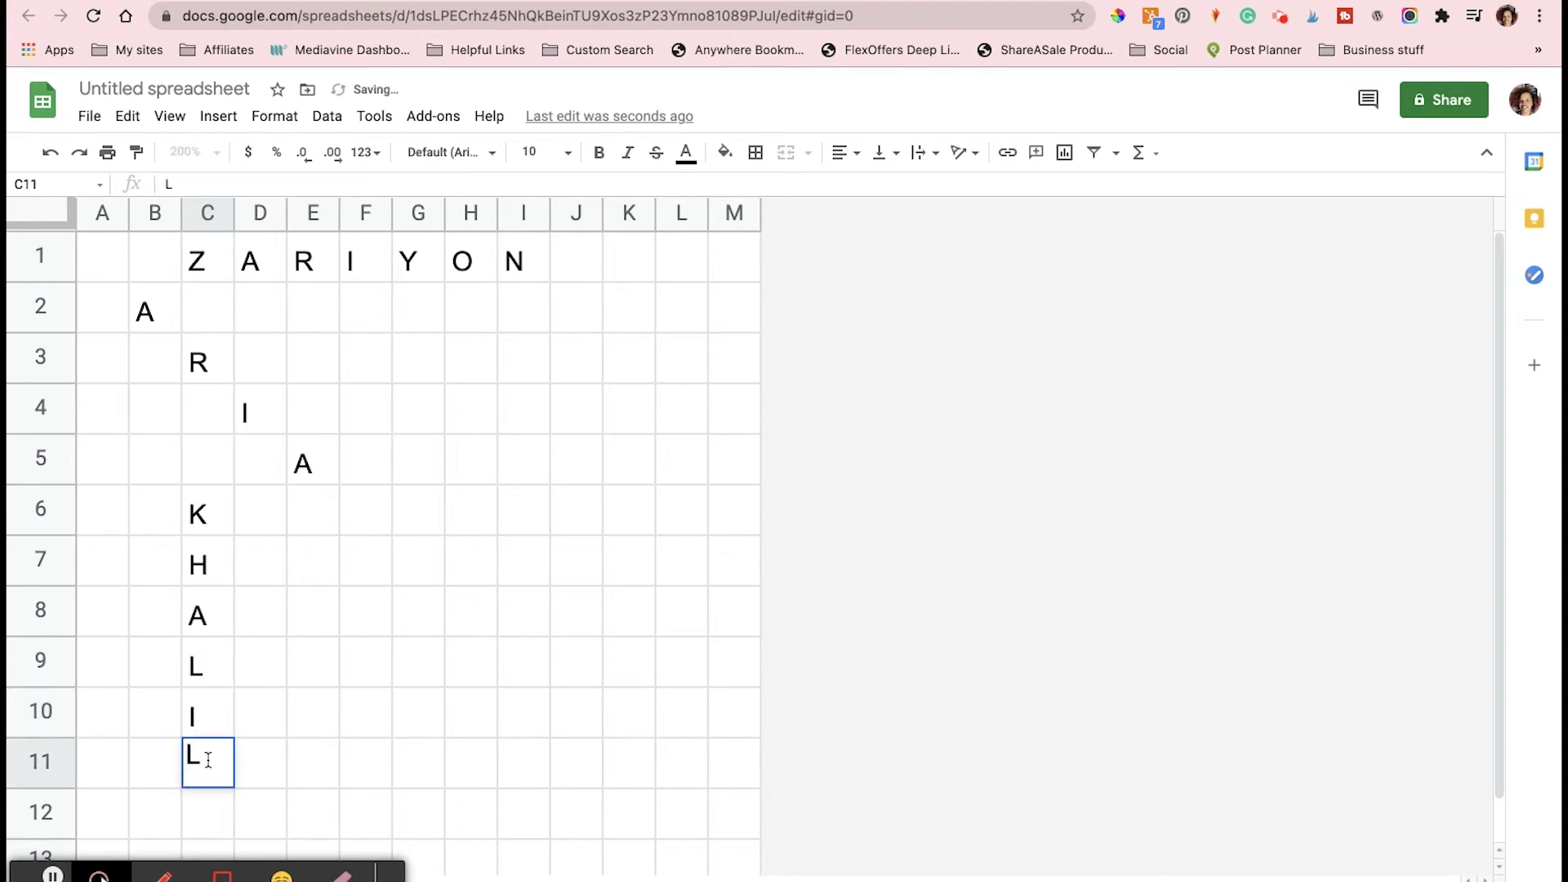
Enter a six-letter family name horizontally across E7 to J7, with E as its letter in H7
click(270, 565)
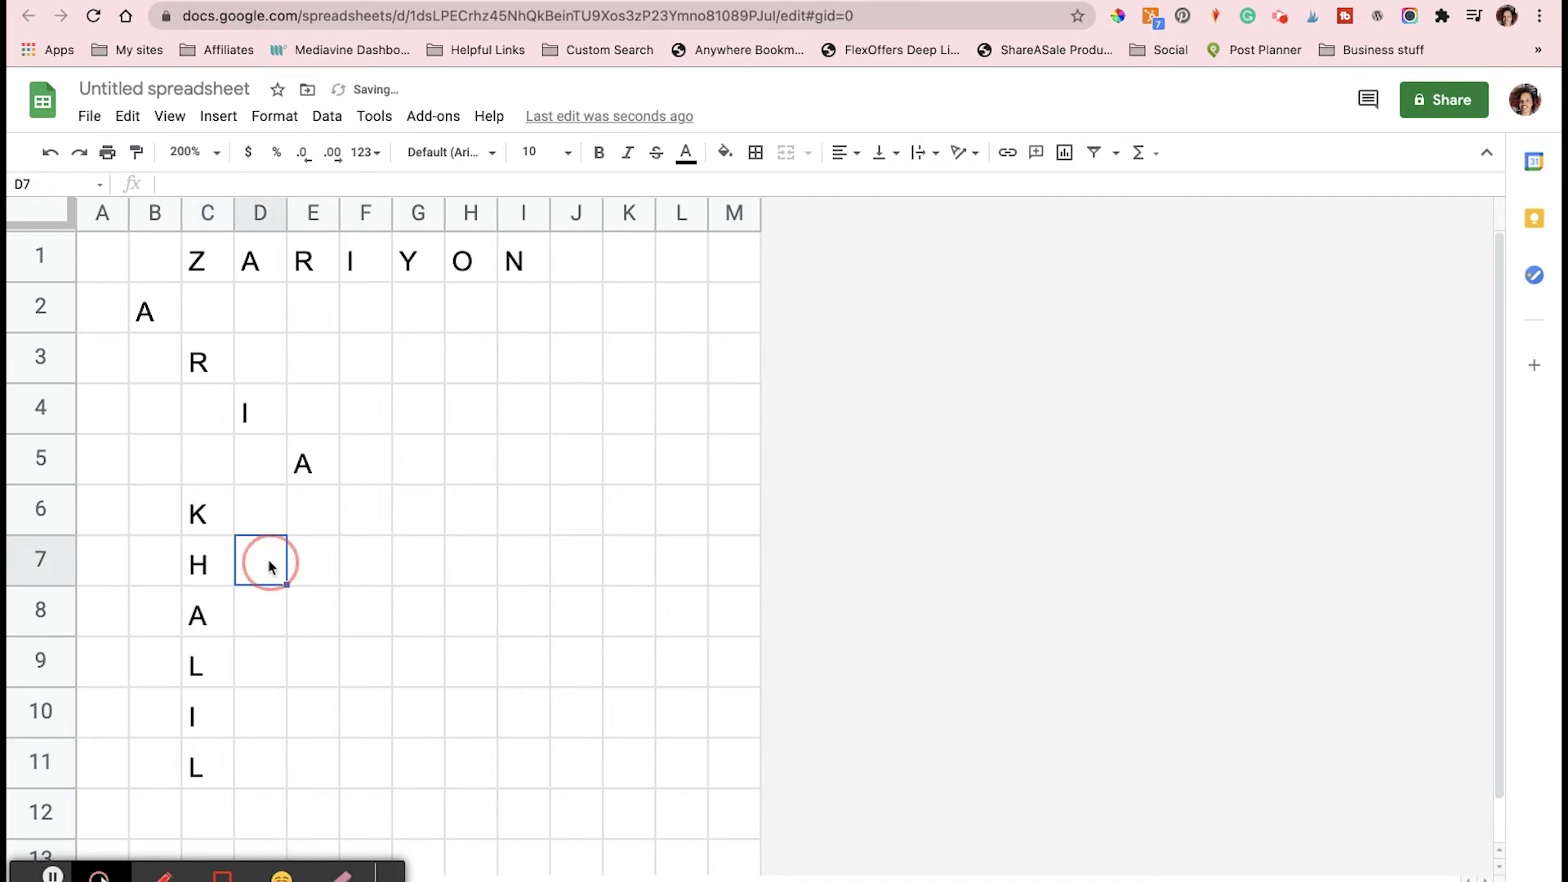
click(325, 565)
text(D)
click(365, 564)
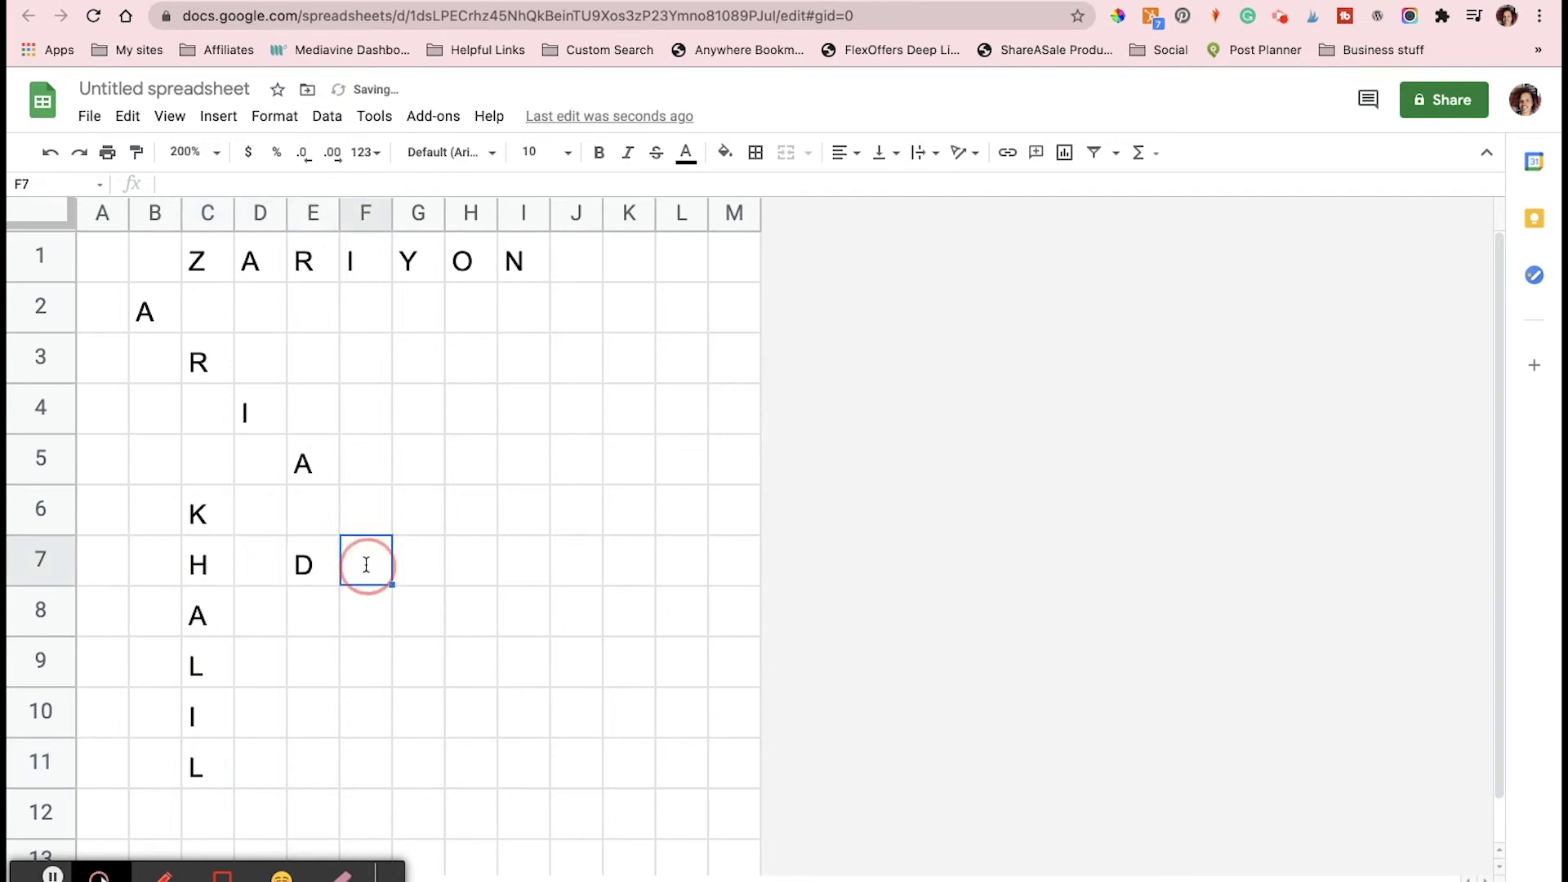
text(E)
click(425, 571)
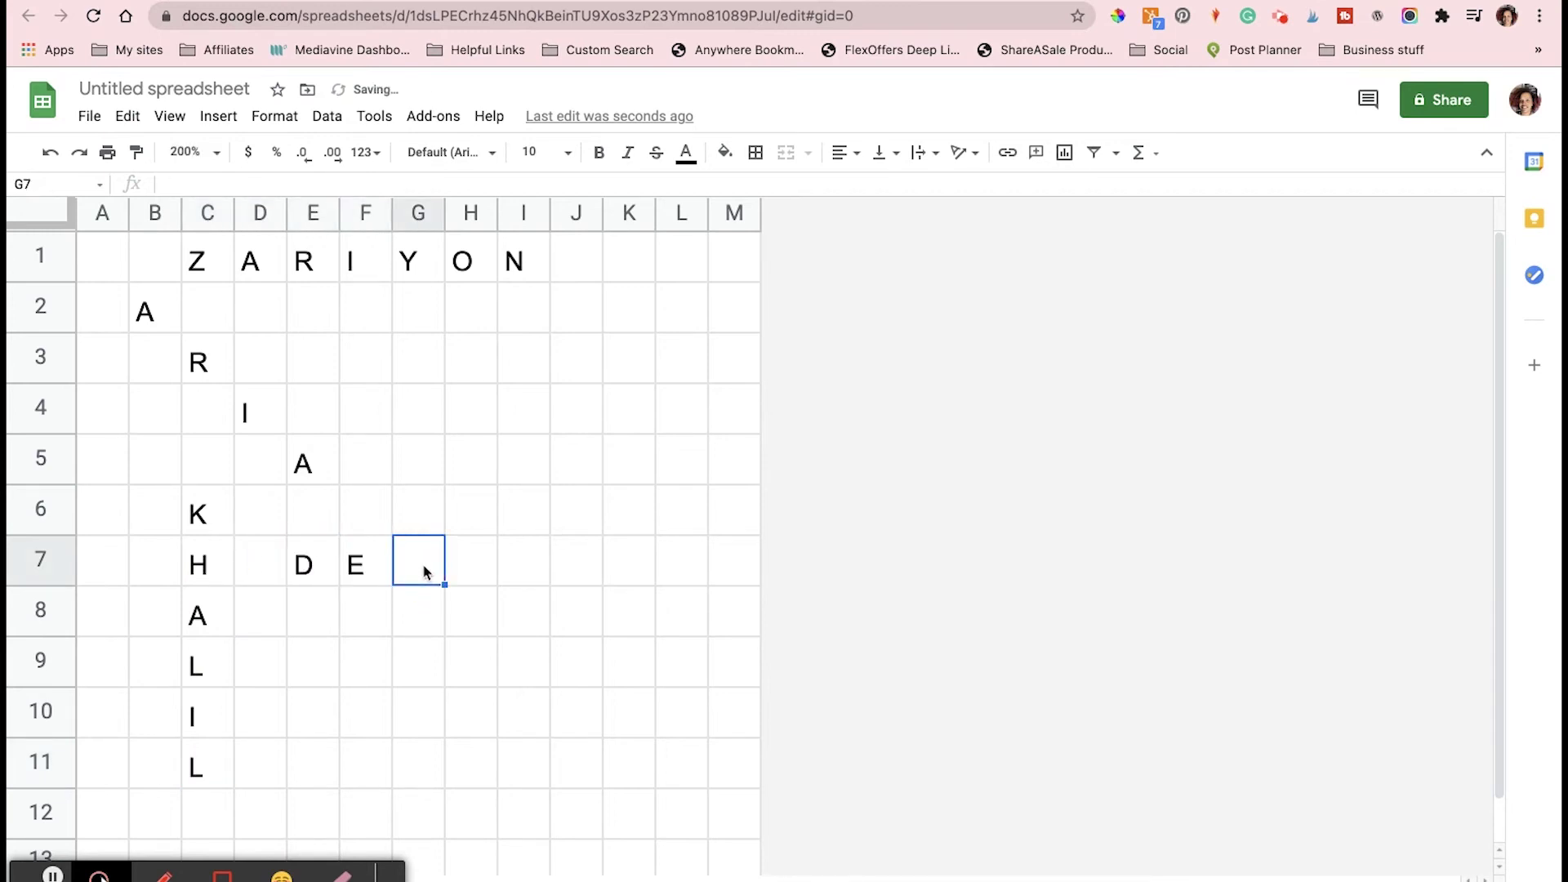
text(M)
click(469, 561)
text(A)
click(519, 568)
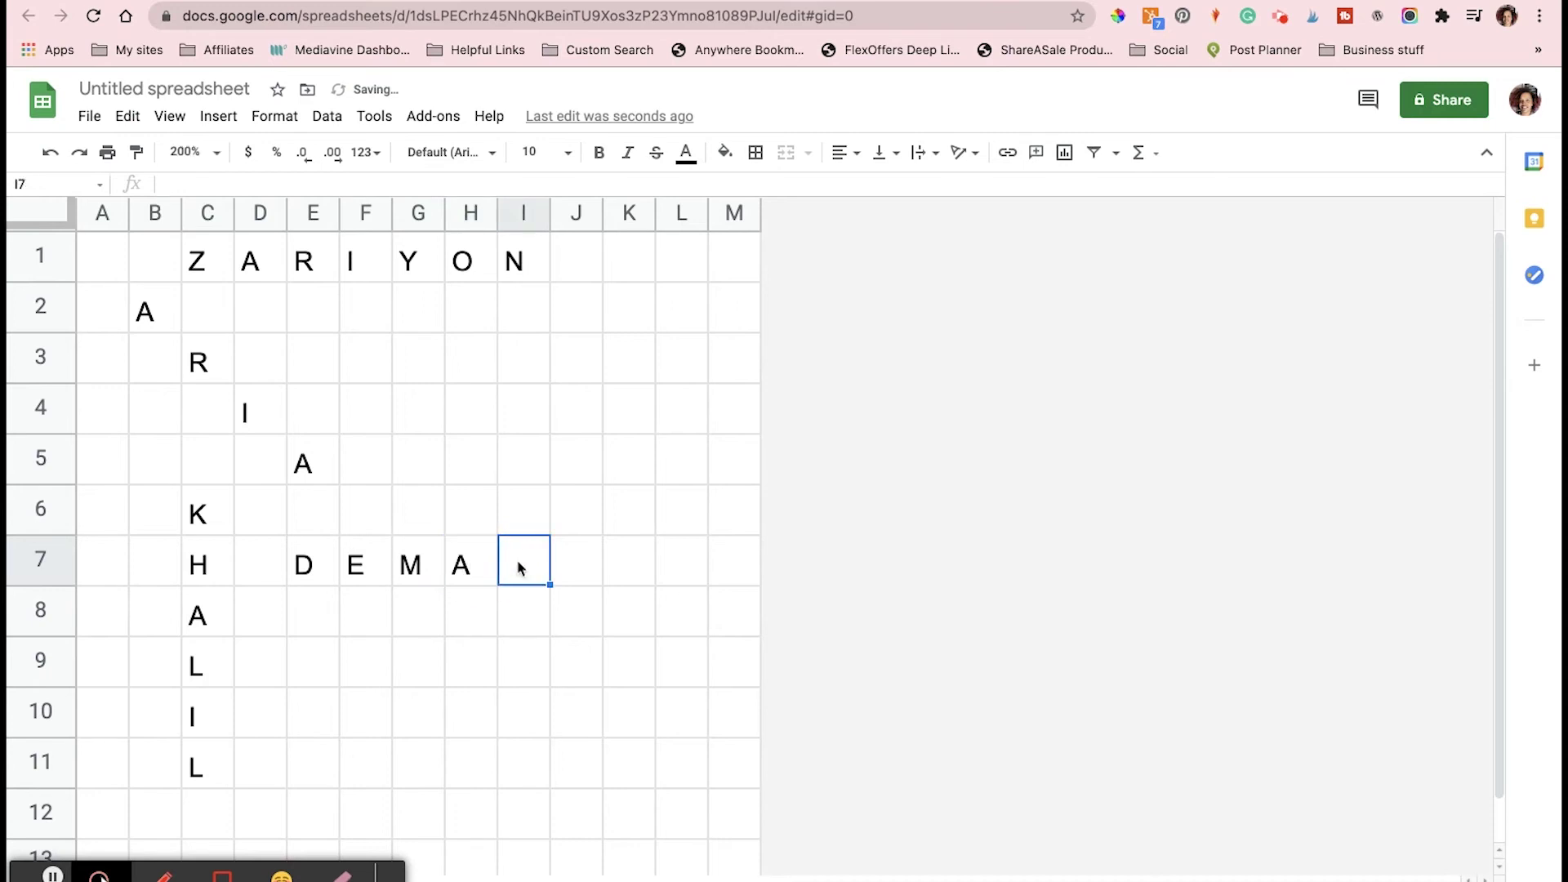
text(R)
click(560, 563)
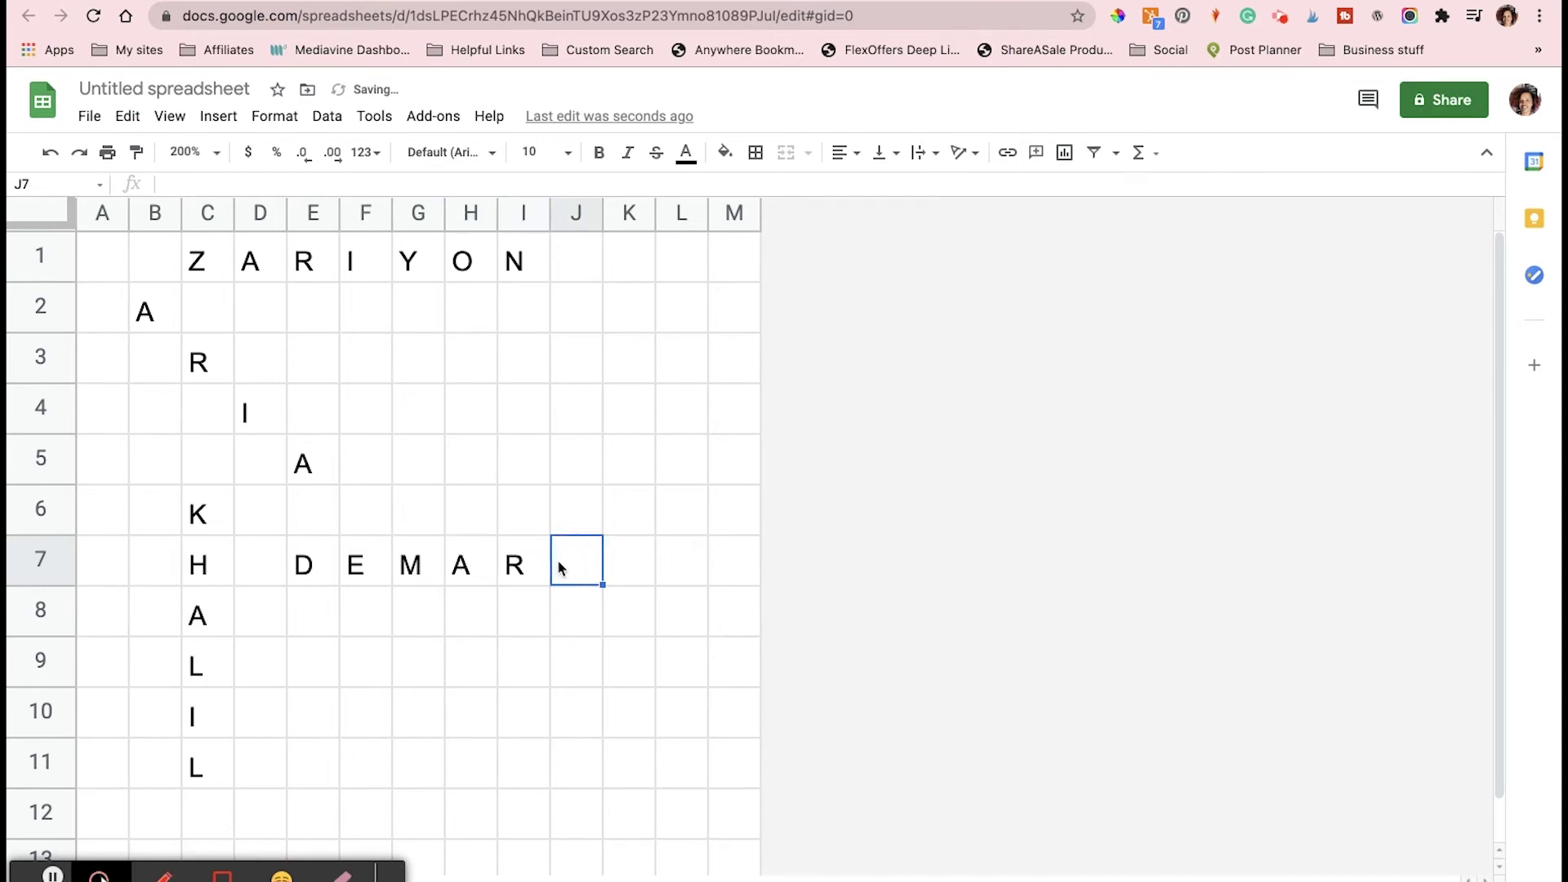
click(462, 572)
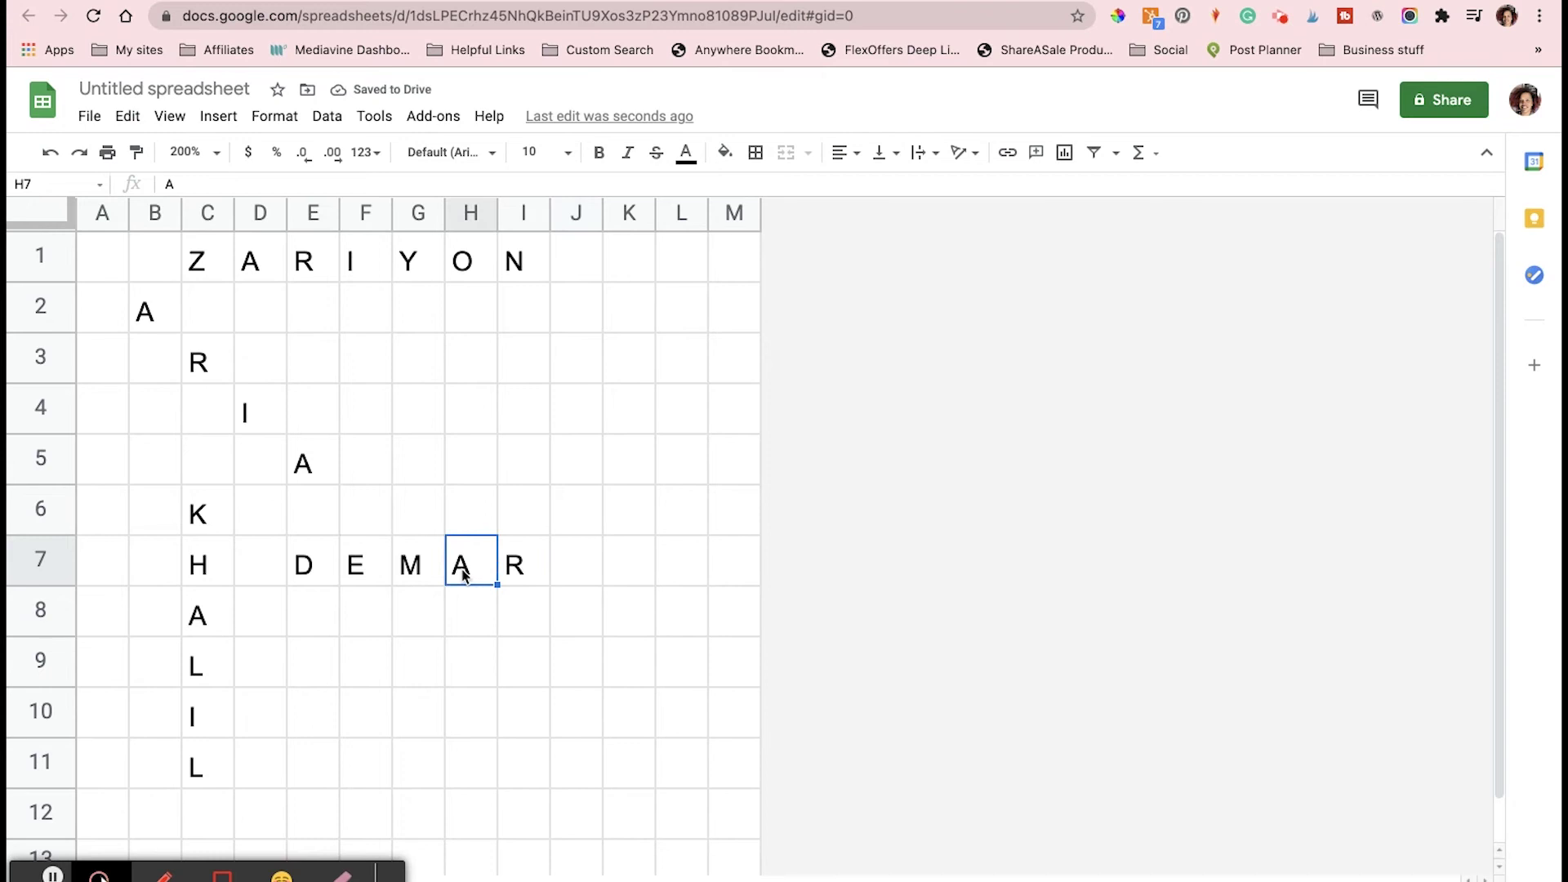
text(E)
click(565, 569)
text(E)
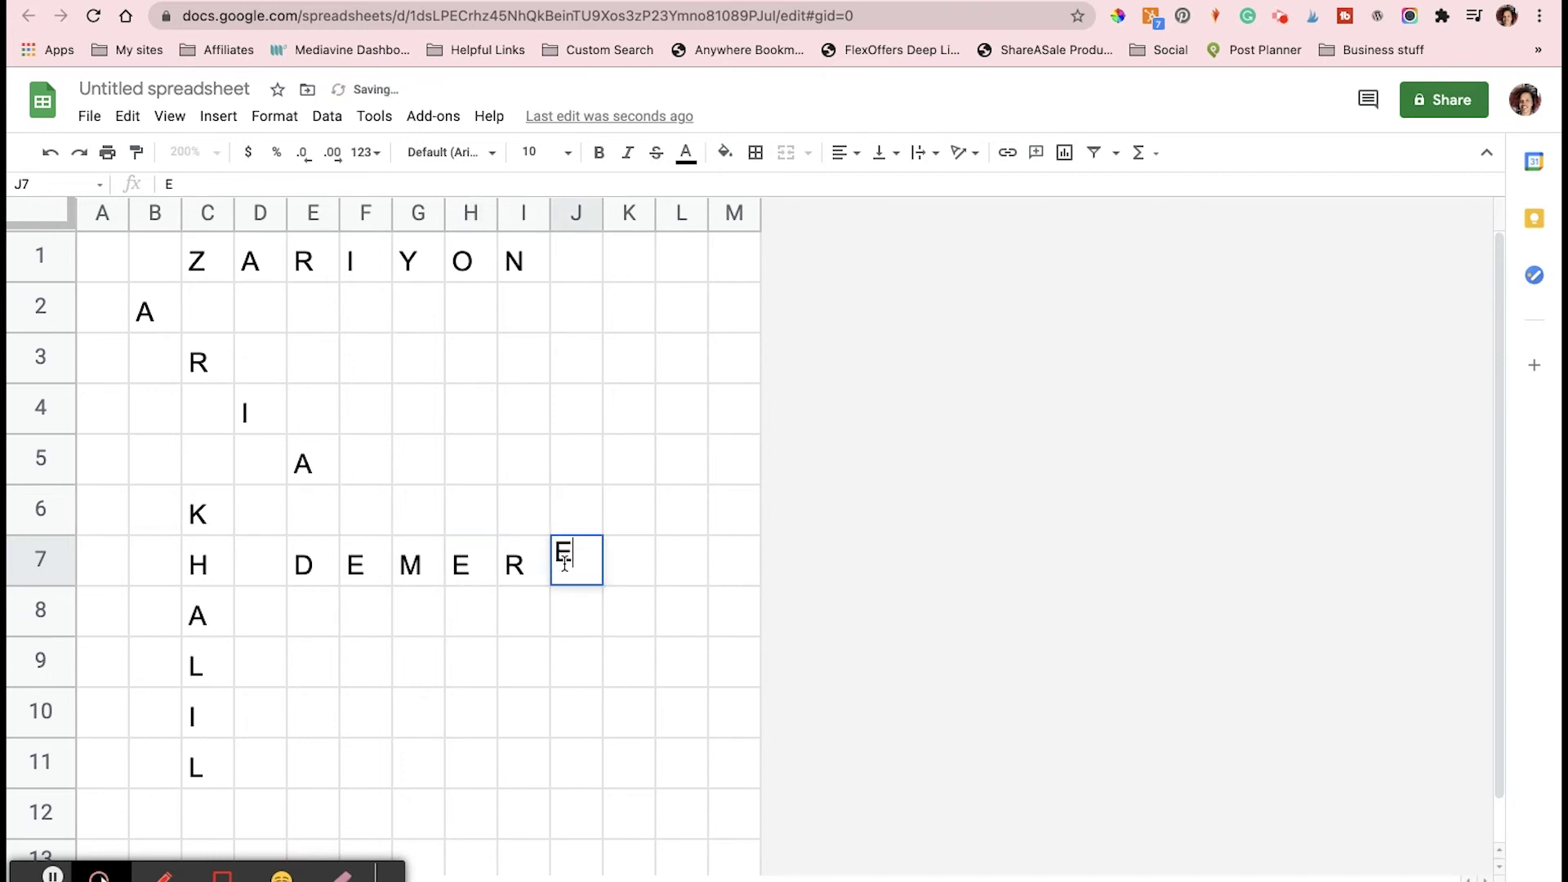
Enter two more family names vertically, one from L3 to L13 and one from A4 to A9, one letter per cell
click(677, 354)
text(D)
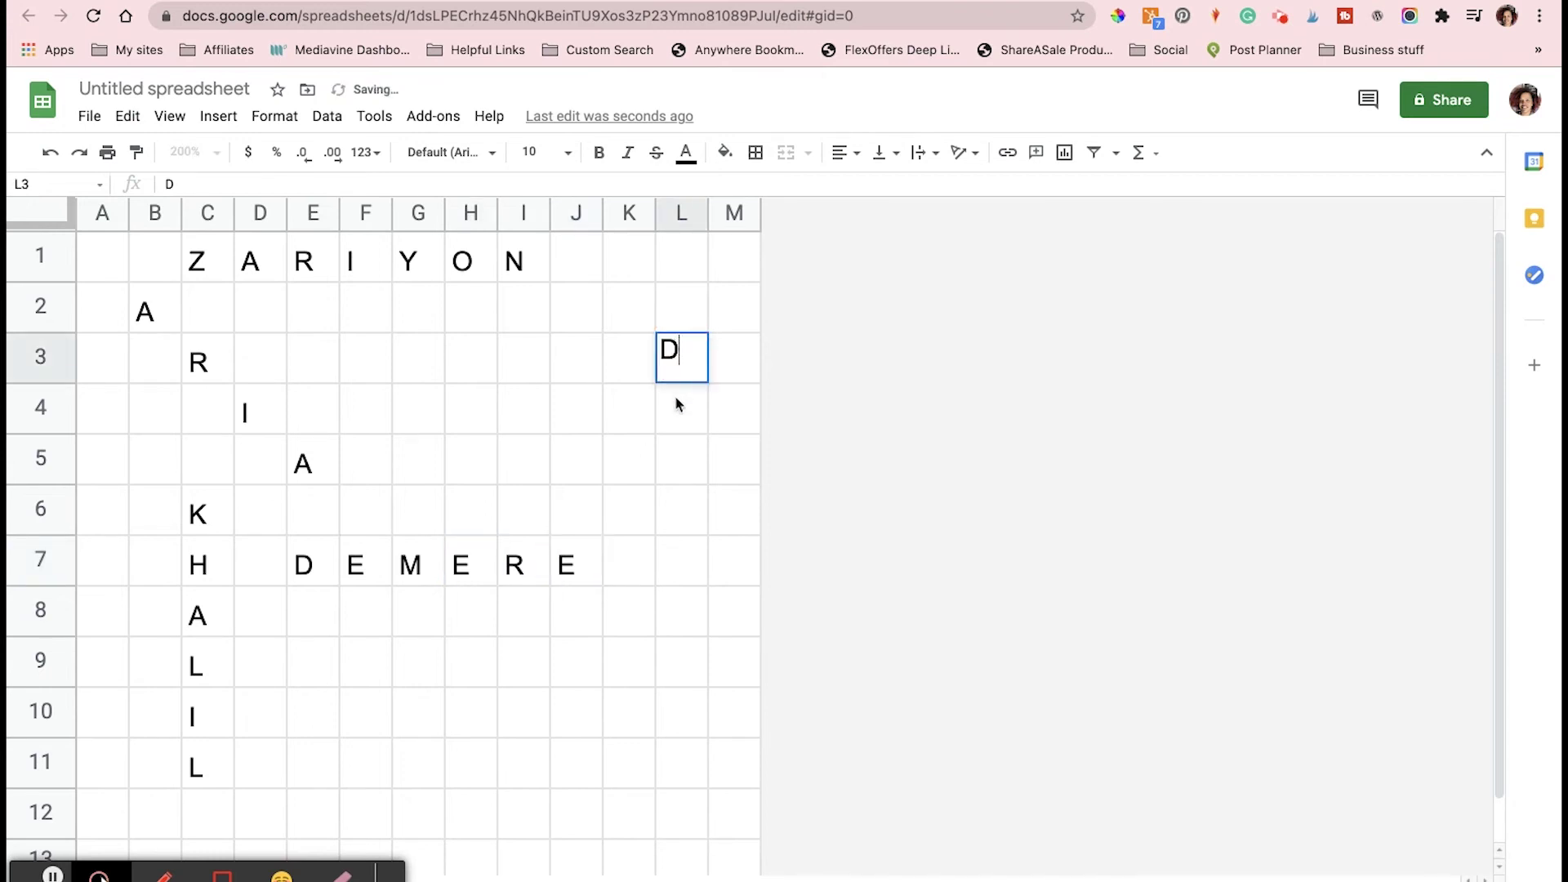
key(Return)
text(E)
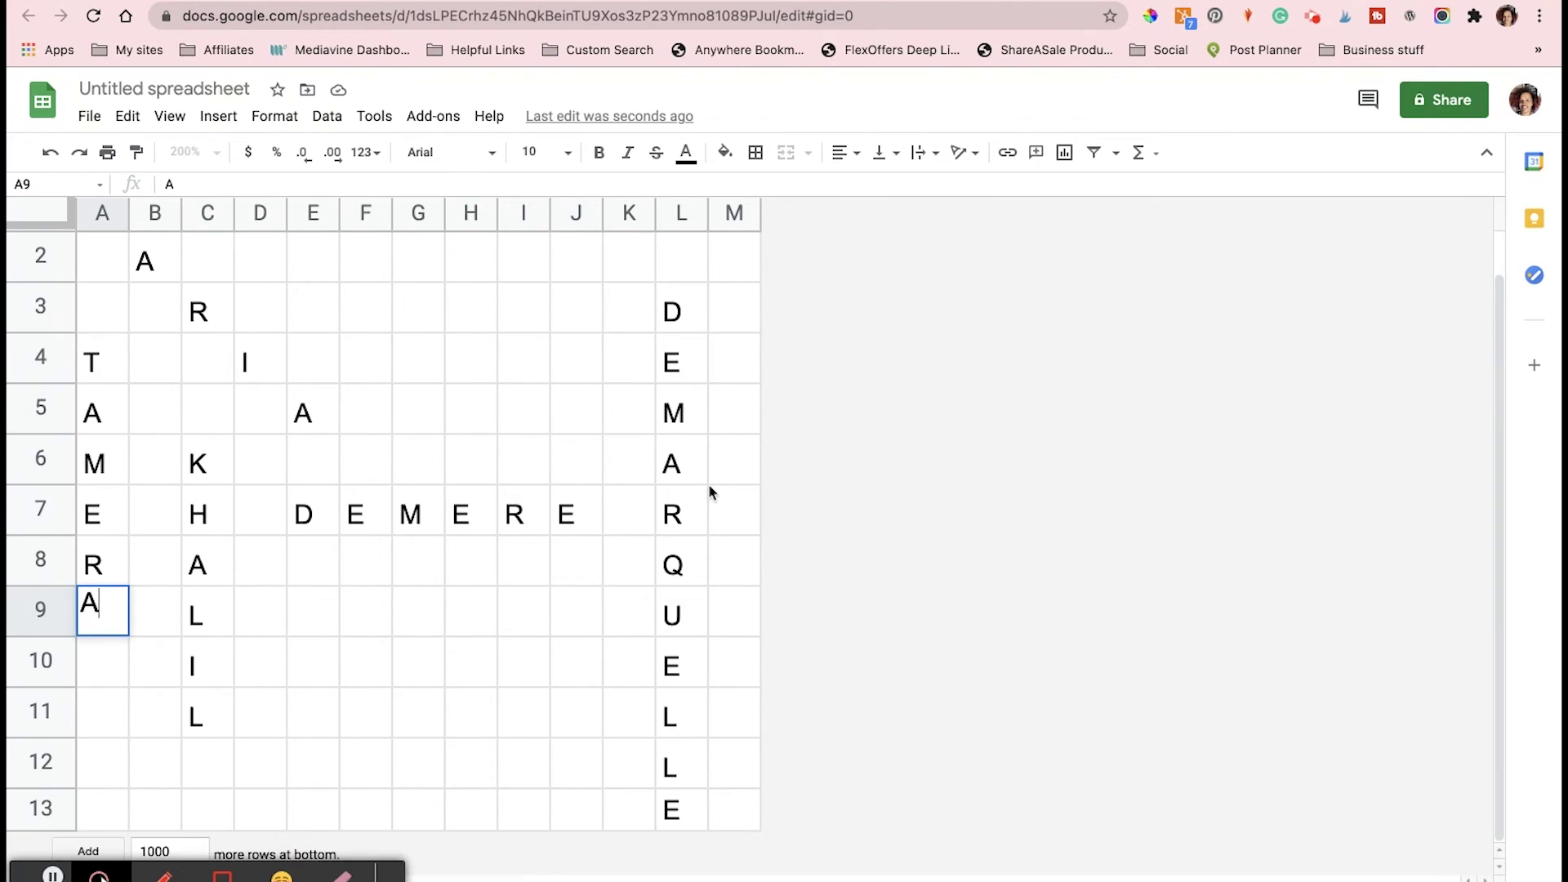
Fill the empty cells of row 2 with M in A2 and N, B, V, C, X, Z, A, S, D, F, G from C2 to M2
click(94, 274)
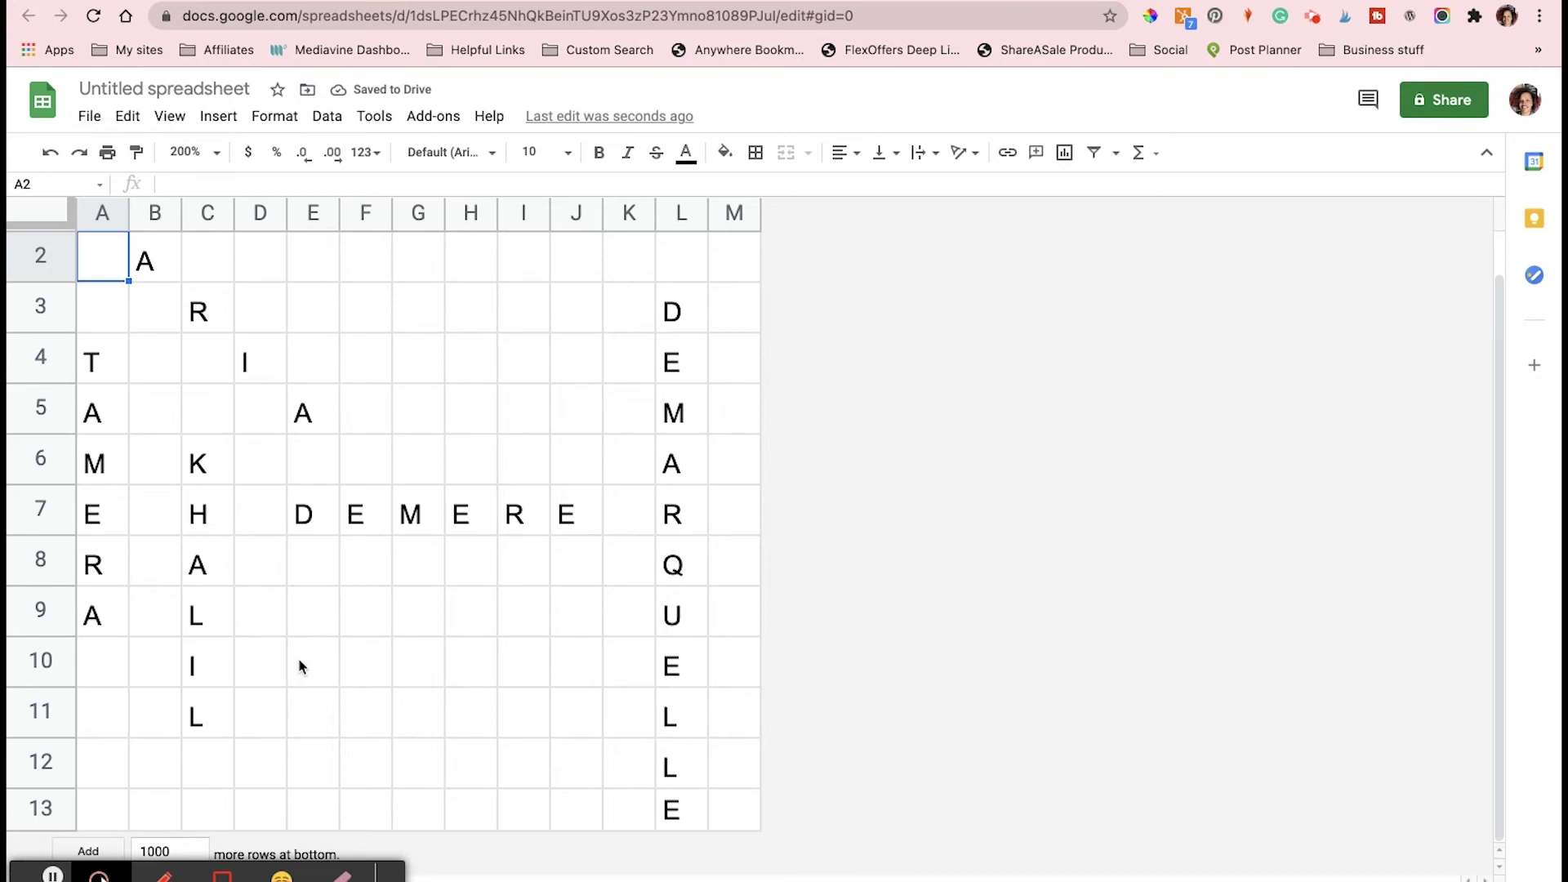
text(M)
key(Tab)
key(Tab)
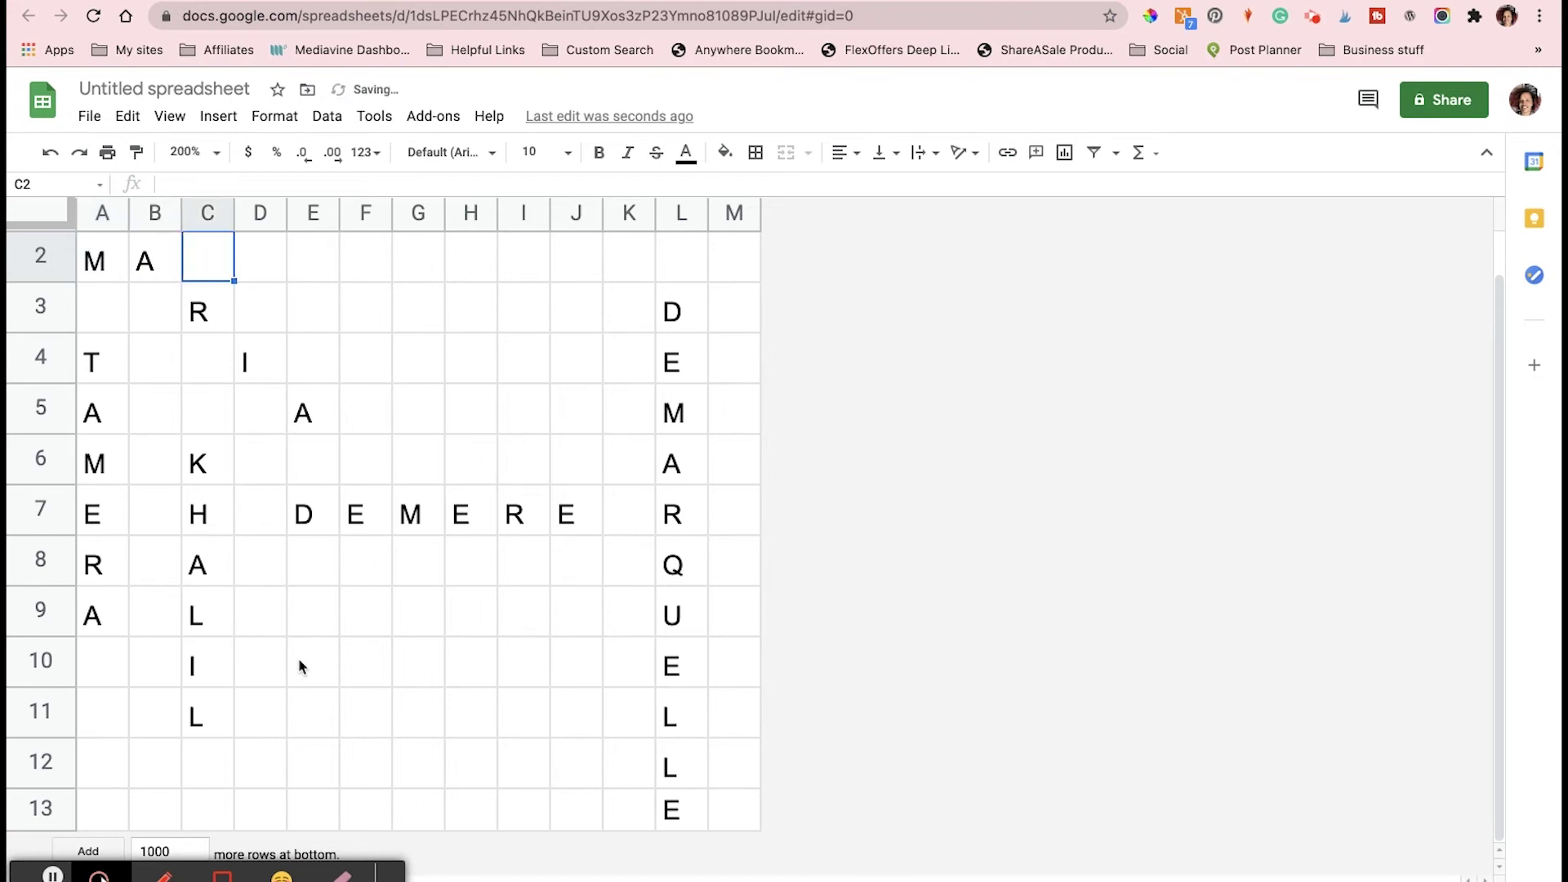
text(N)
key(Tab)
text(B)
key(Tab)
text(V)
key(Tab)
text(C)
key(Tab)
text(X)
key(Tab)
text(Z)
key(Tab)
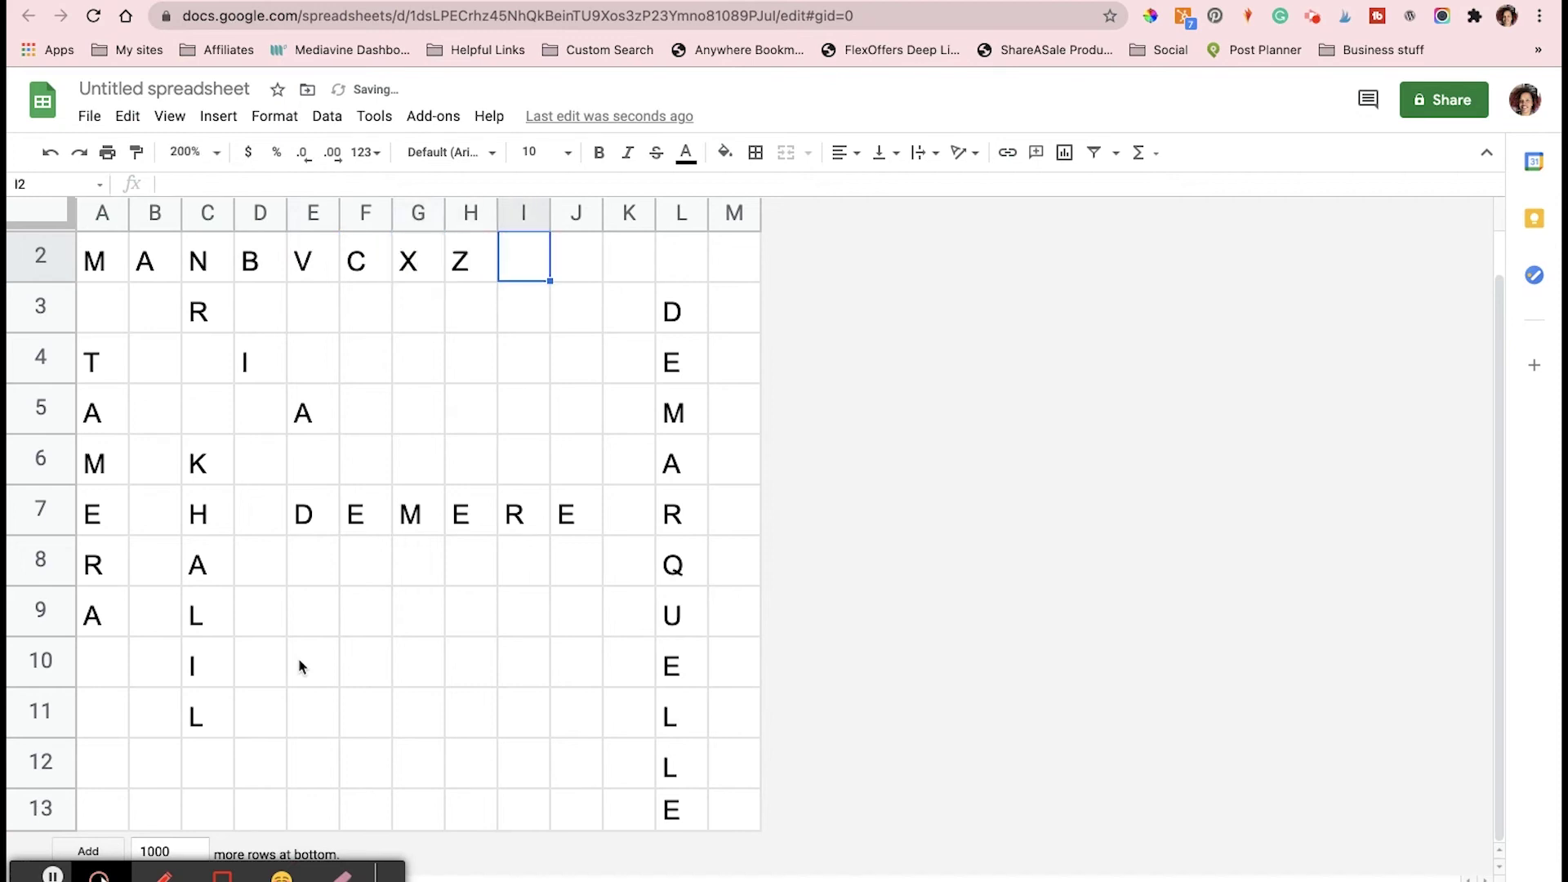
text(A)
key(Tab)
text(S)
key(Tab)
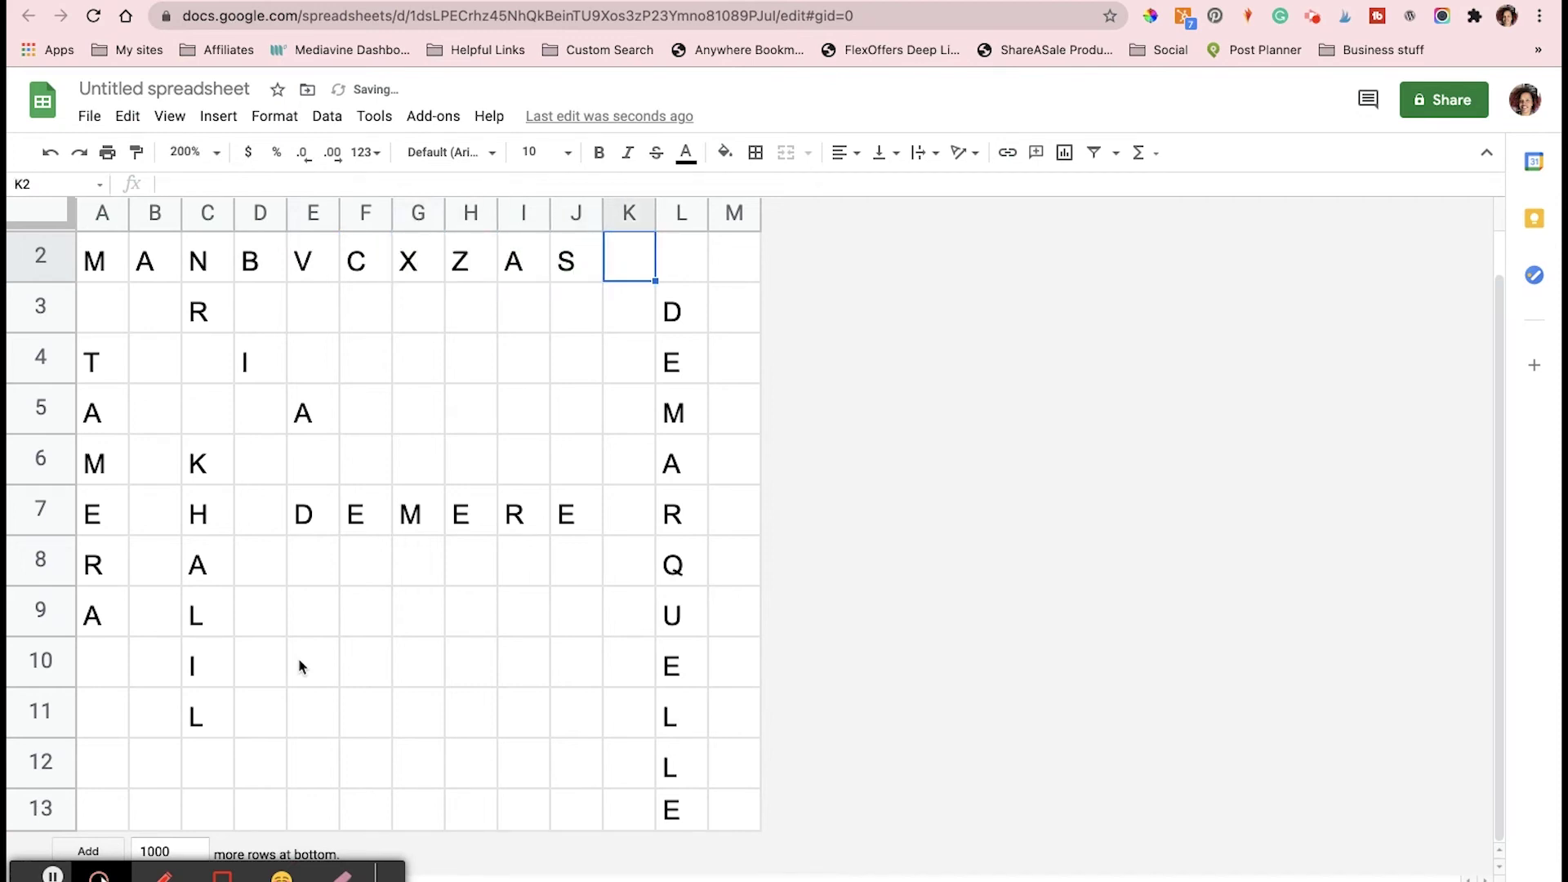
text(D)
key(Tab)
text(F)
key(Tab)
text(G)
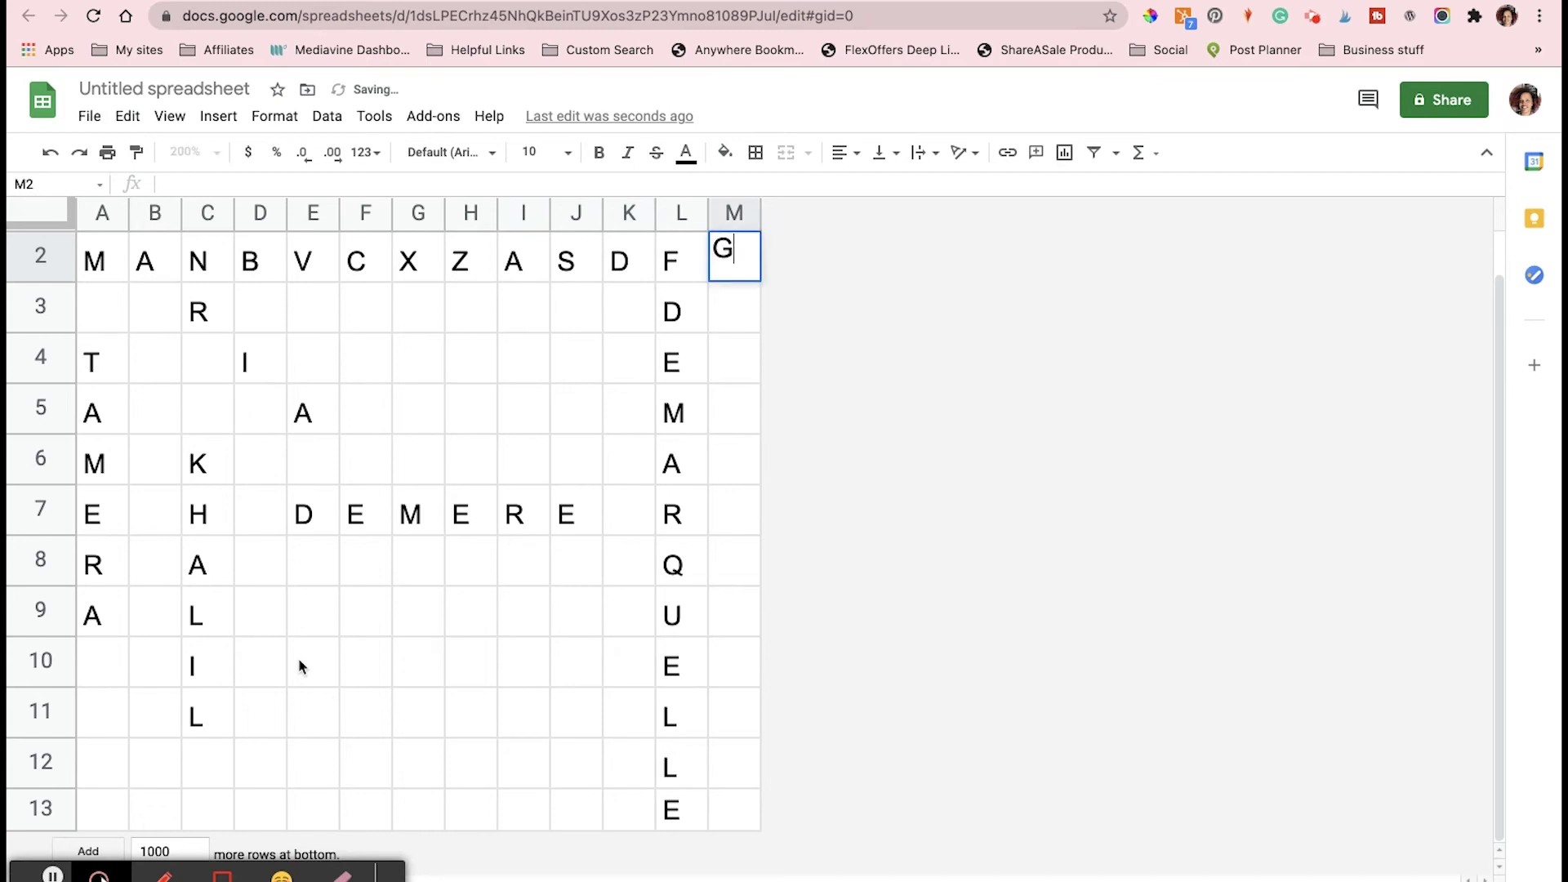
Enter H, J, K, L, P down M3 to M7 and fill all remaining blank cells with filler letters, ending with W in A3
key(Return)
text(H)
key(Return)
text(J)
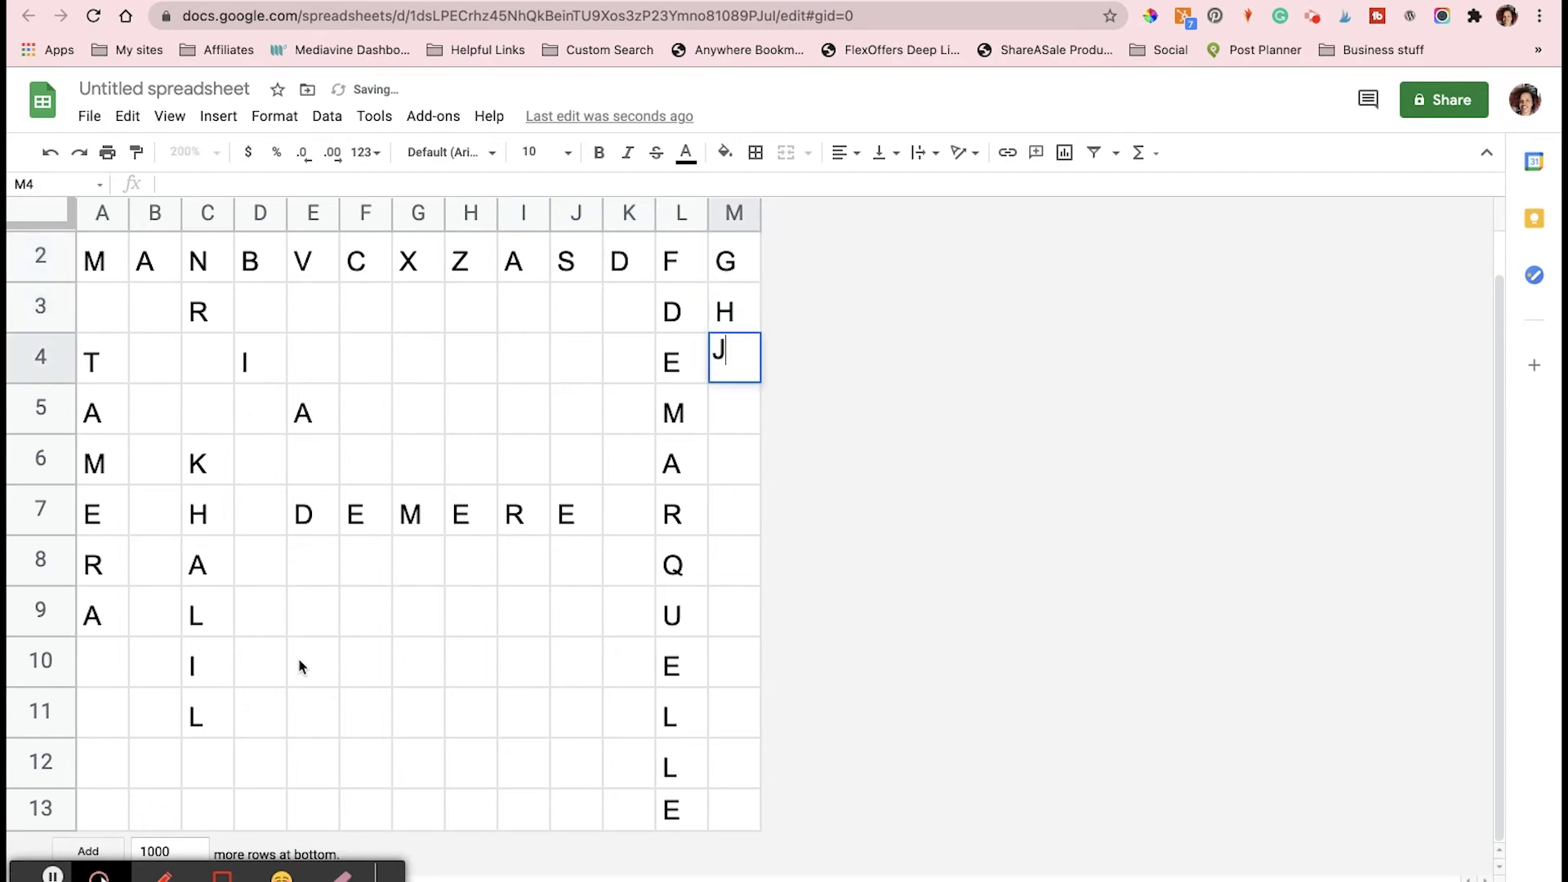
key(Return)
text(K)
key(Return)
text(L)
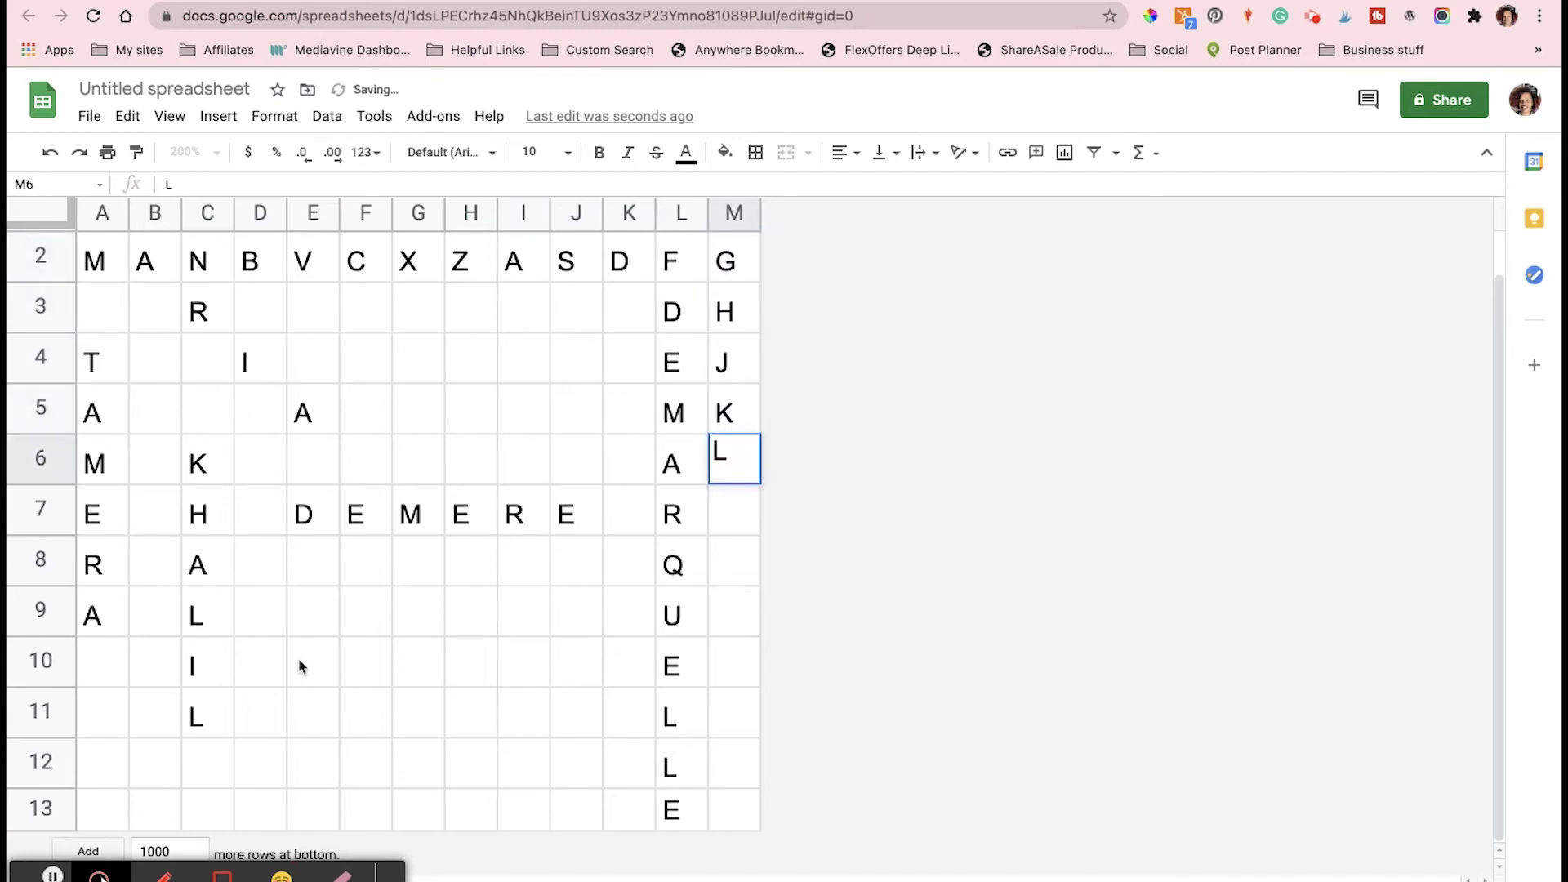
key(Return)
text(P)
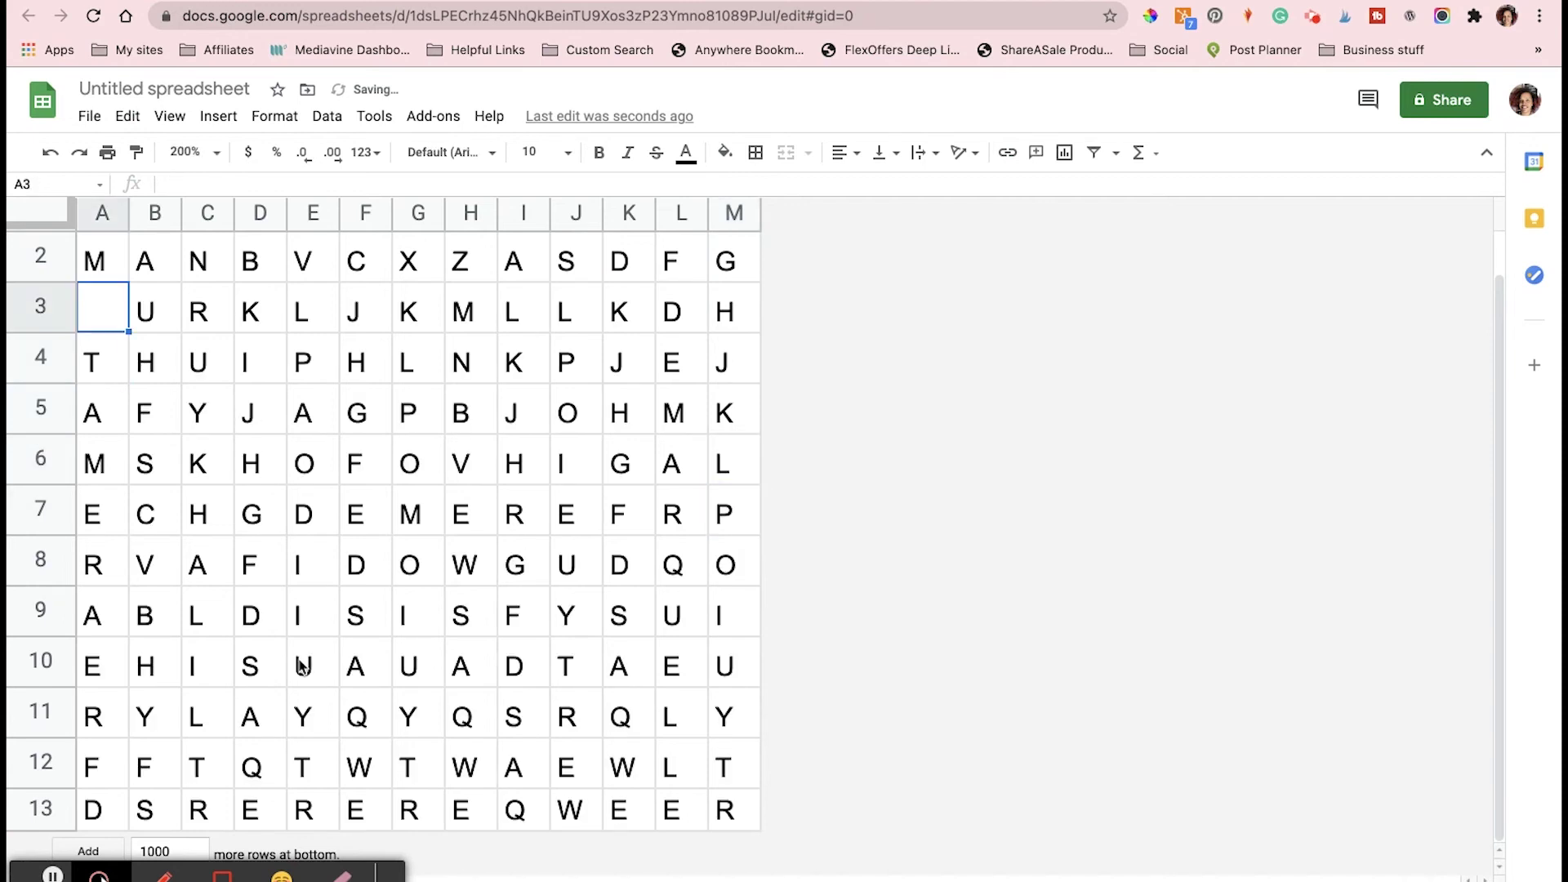
text(W)
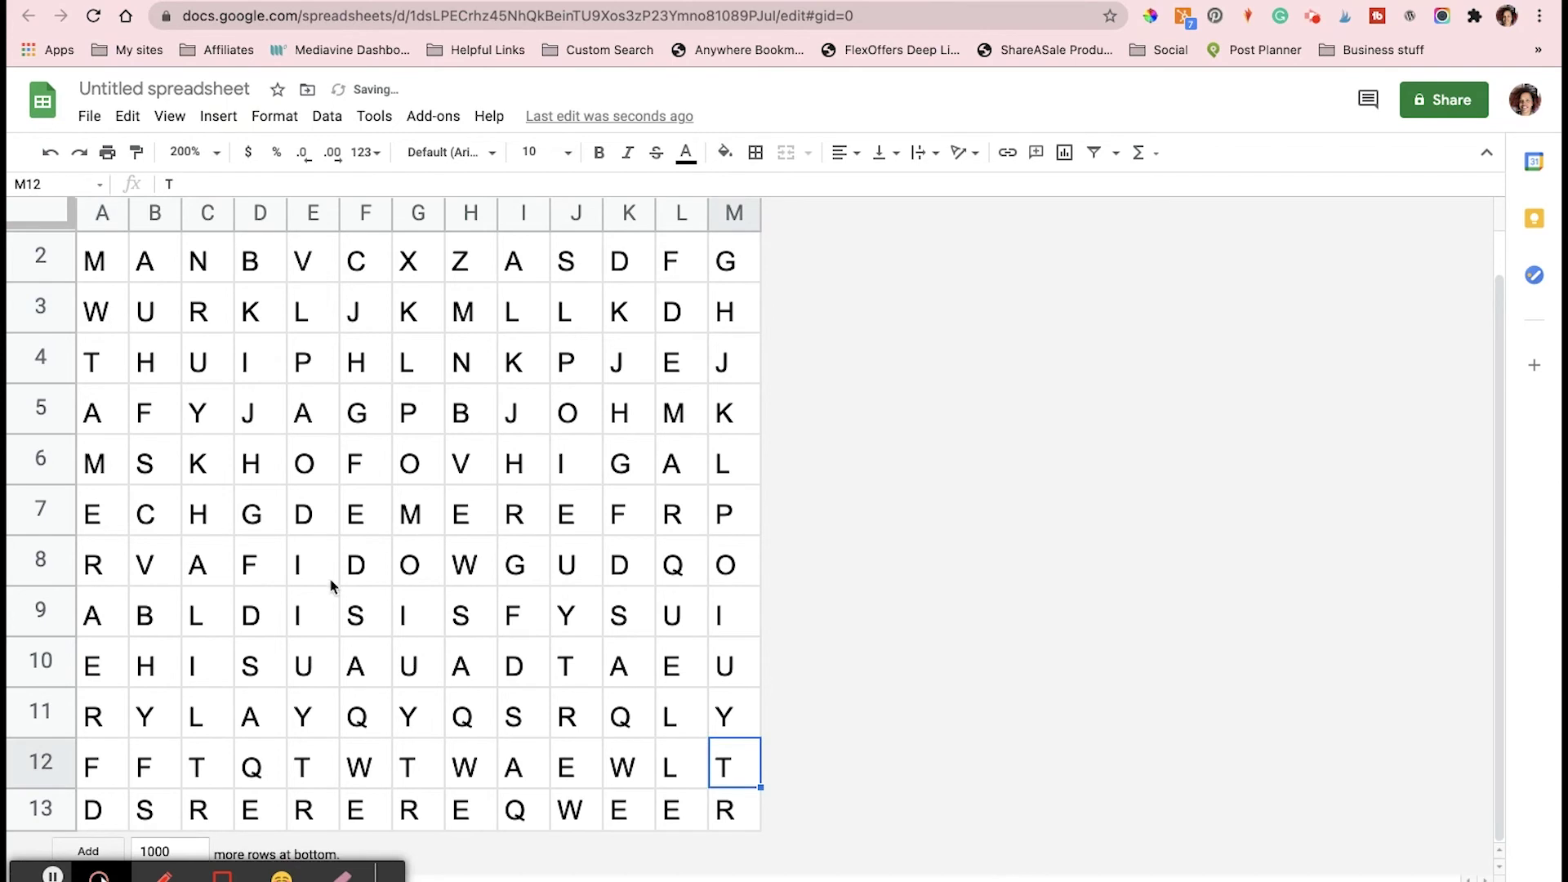
Hide the gridlines of the finished letter grid
click(871, 577)
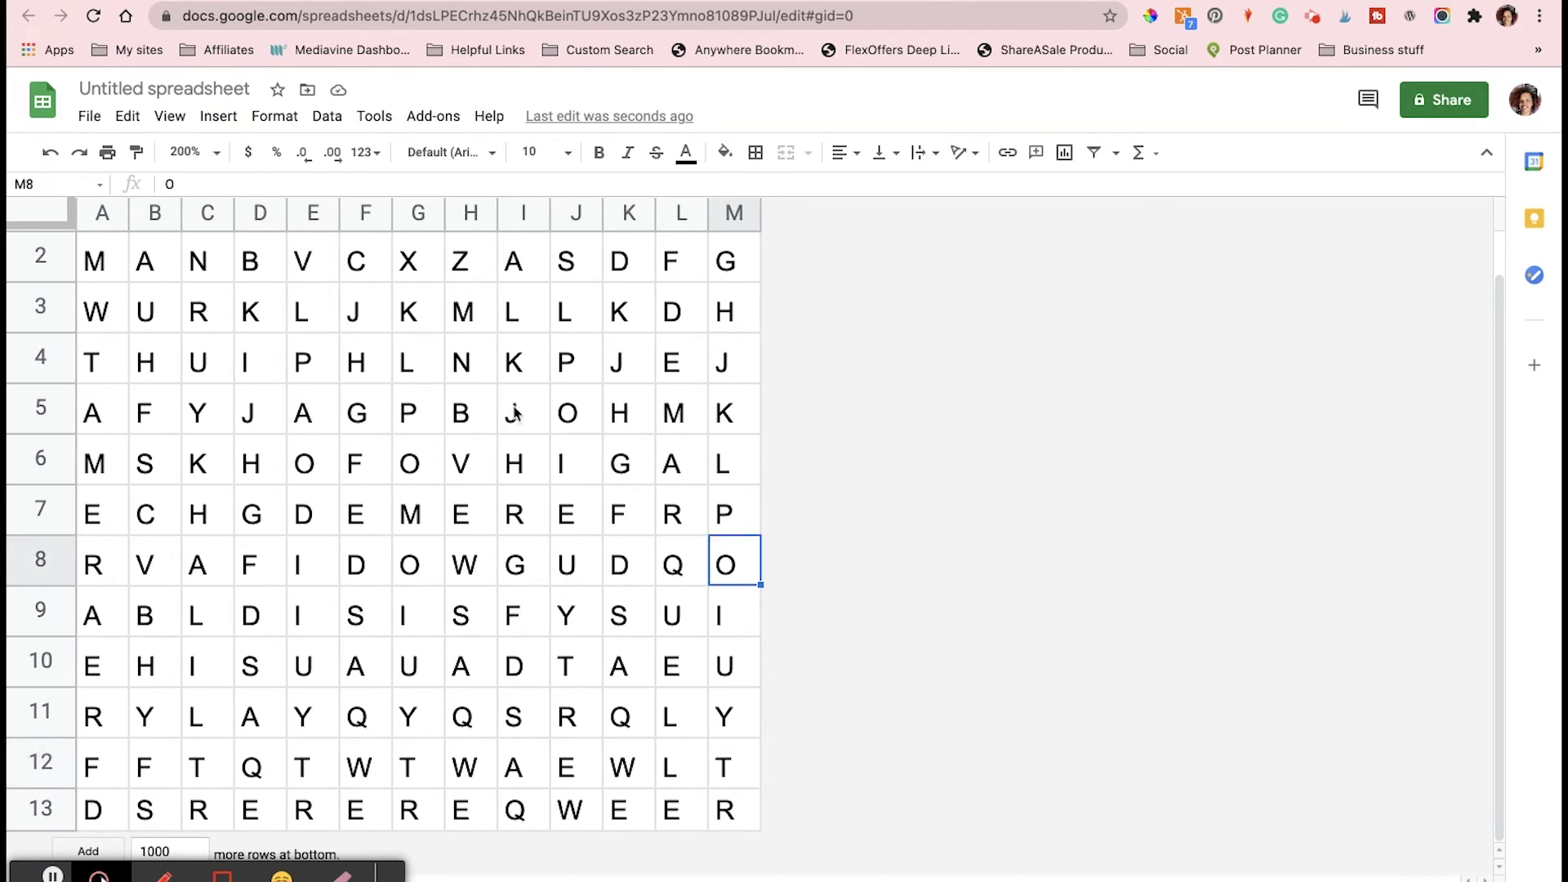
click(169, 116)
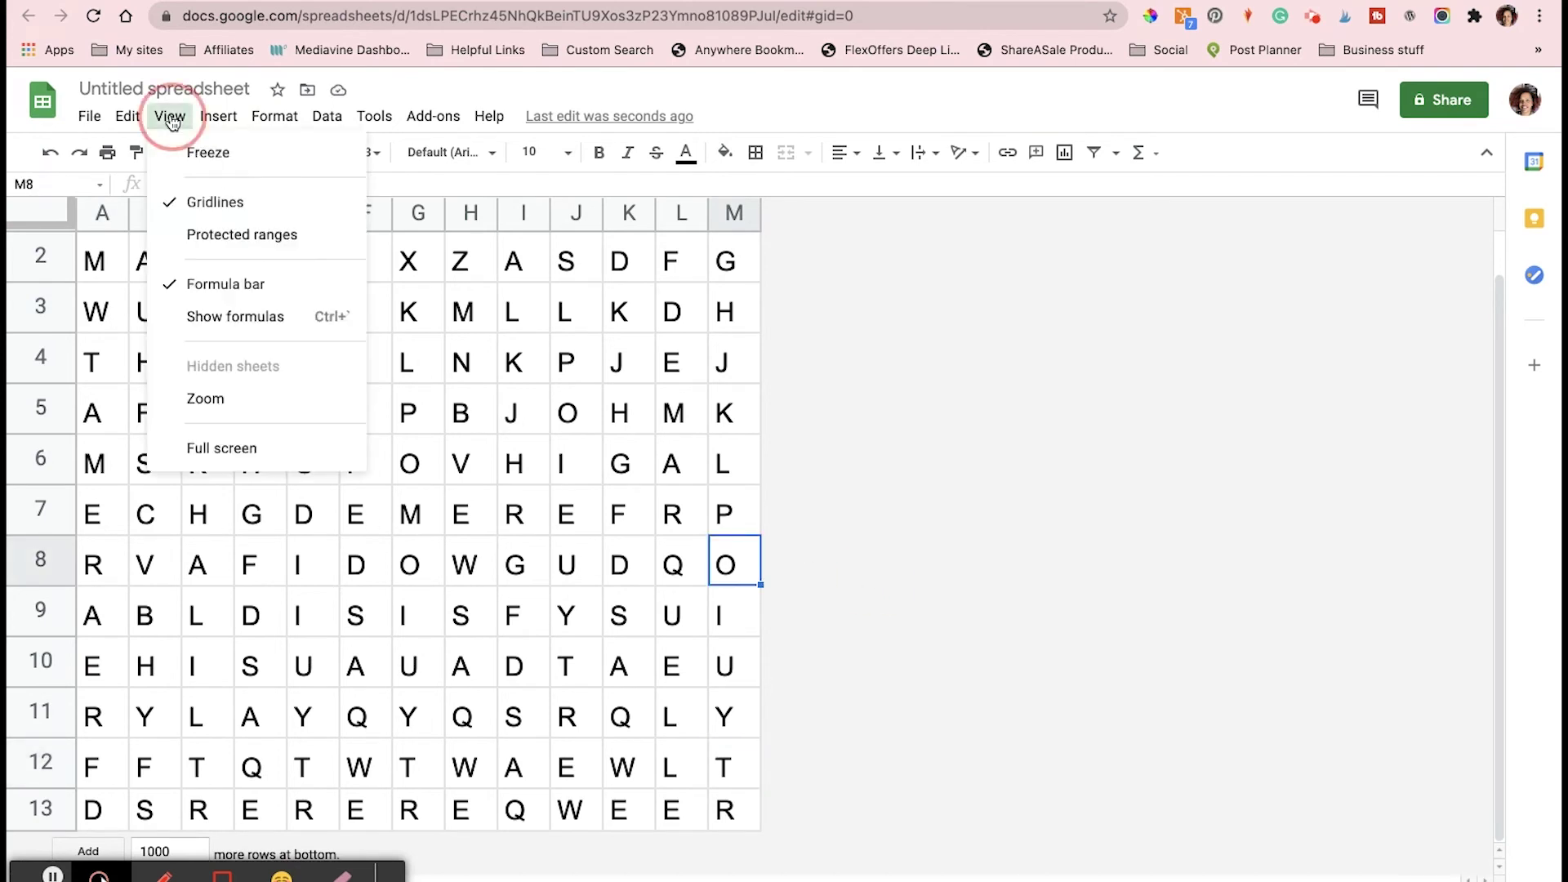
click(203, 202)
key(Down)
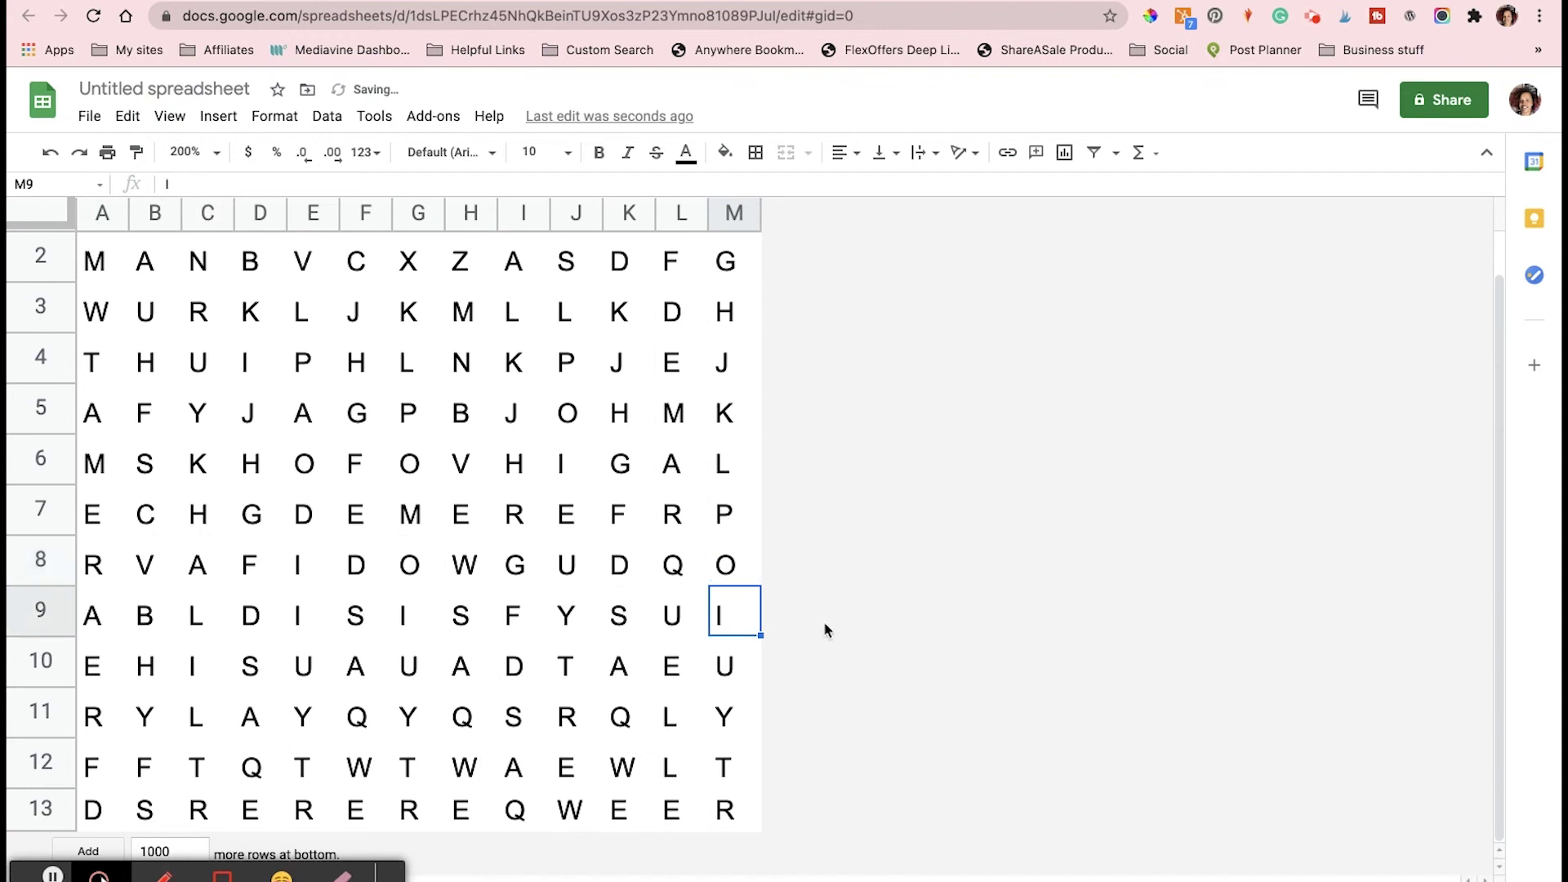
click(759, 698)
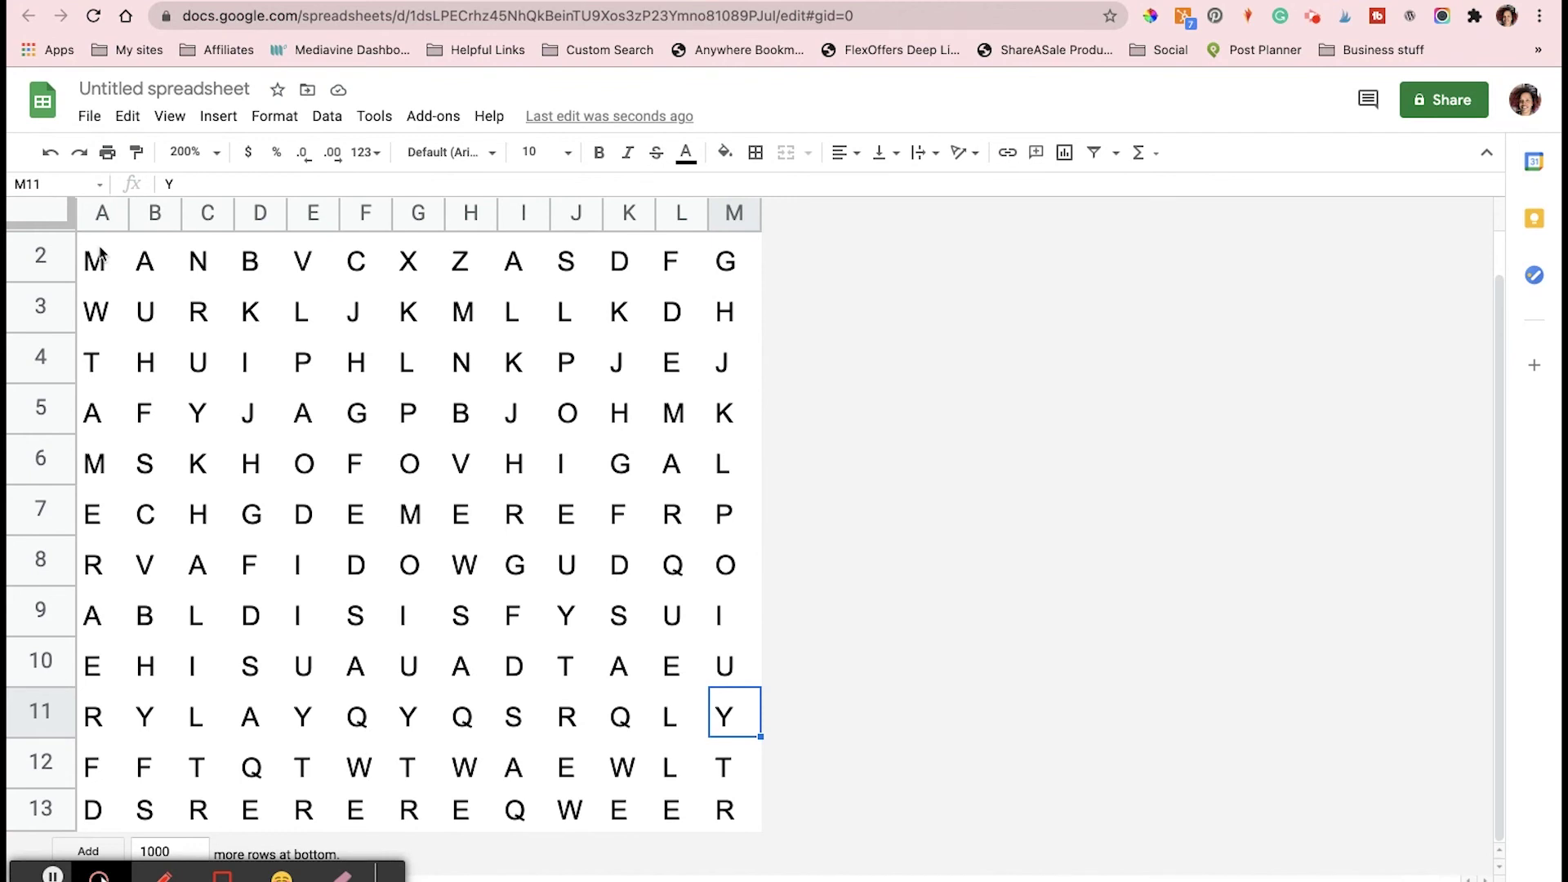
mouse_move(102, 2)
click(734, 465)
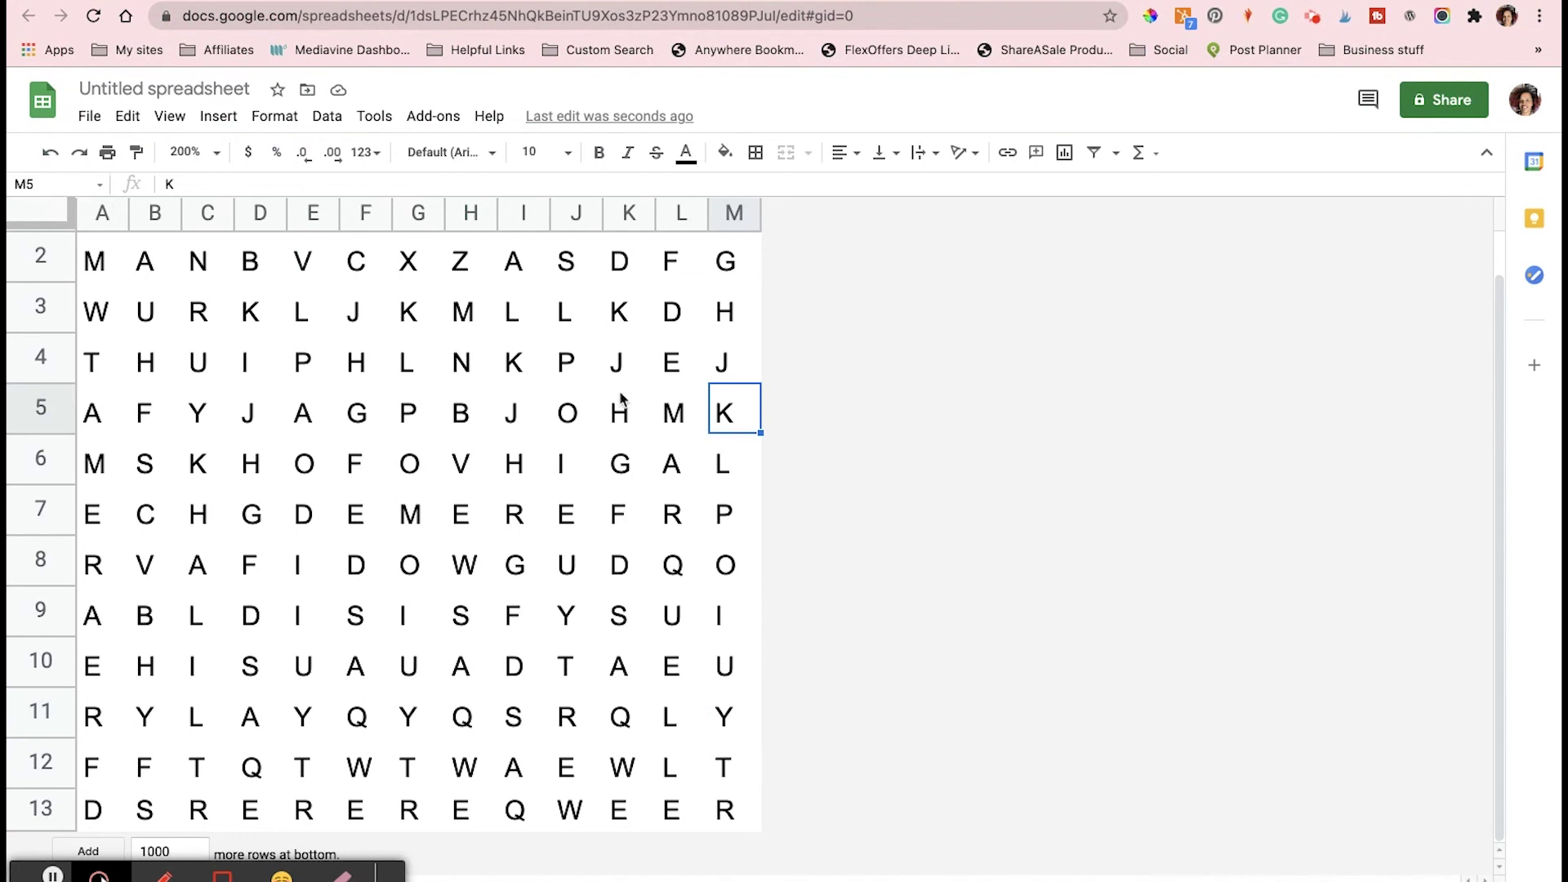